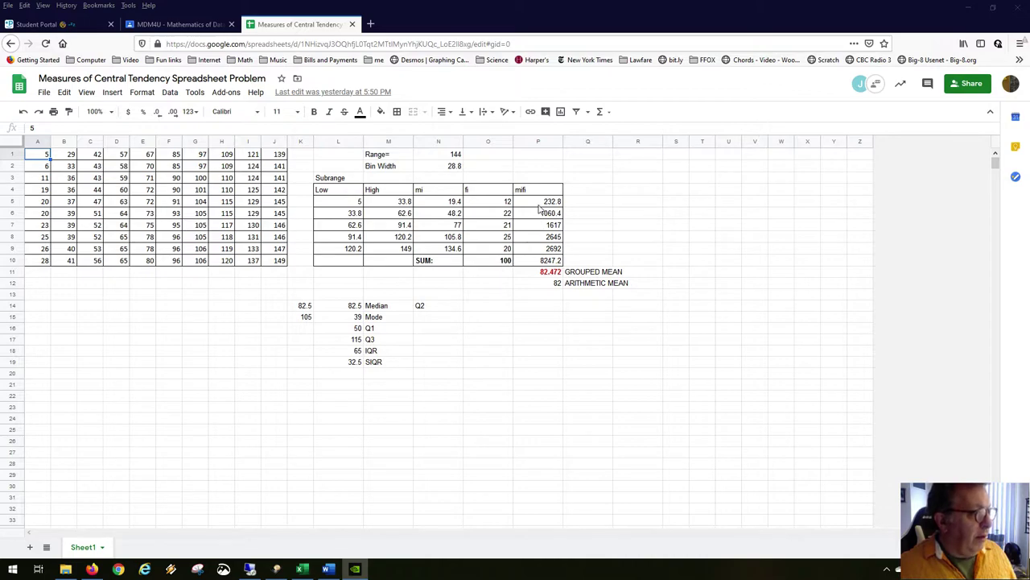
# Step: Calculate the average of the data in A1:J10 with an AVERAGE formula in empty cell I12
pyautogui.click(540, 264)
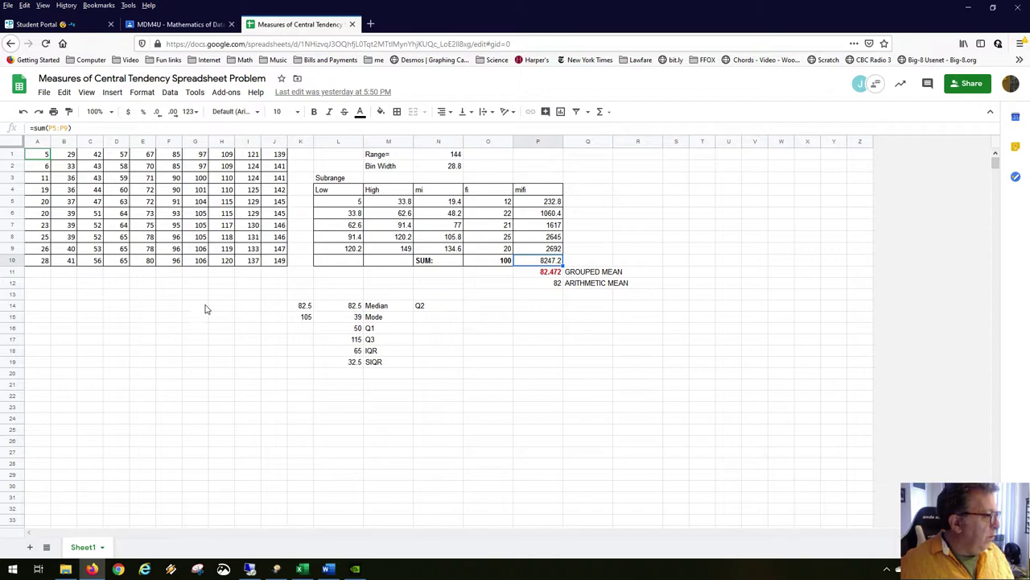
pyautogui.moveTo(49, 159); pyautogui.dragTo(277, 265)
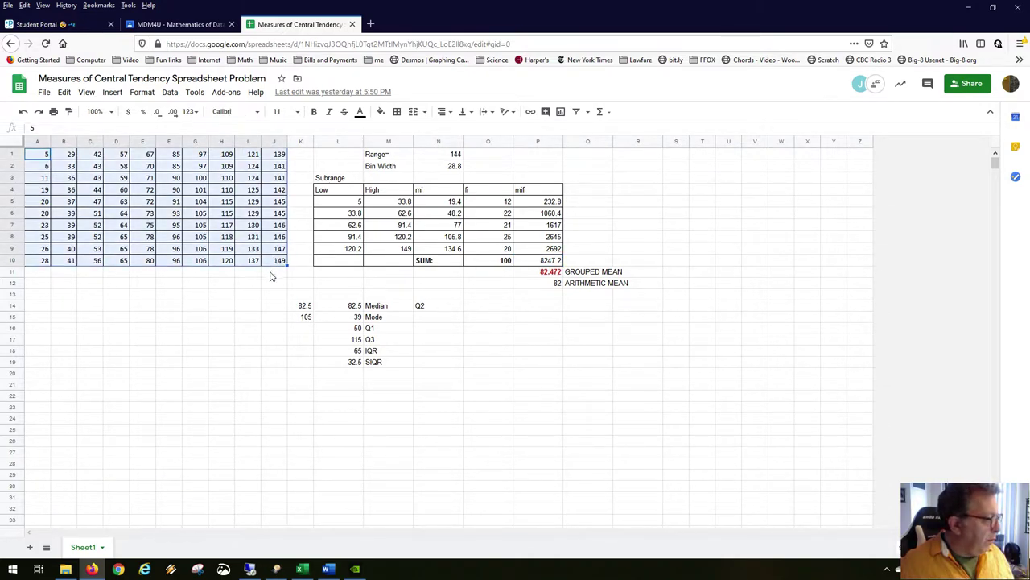
pyautogui.click(253, 286)
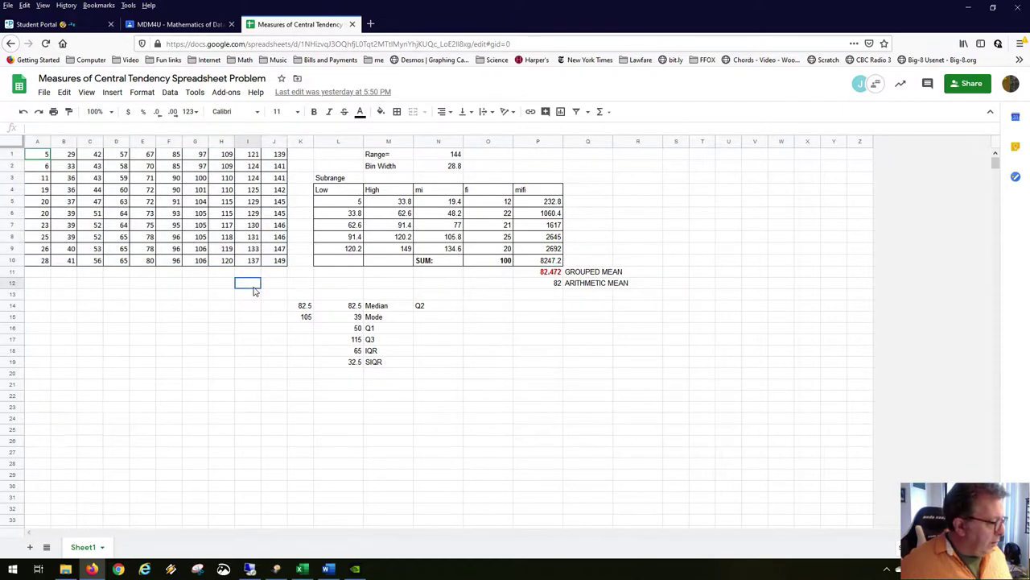
pyautogui.write('=av erage')
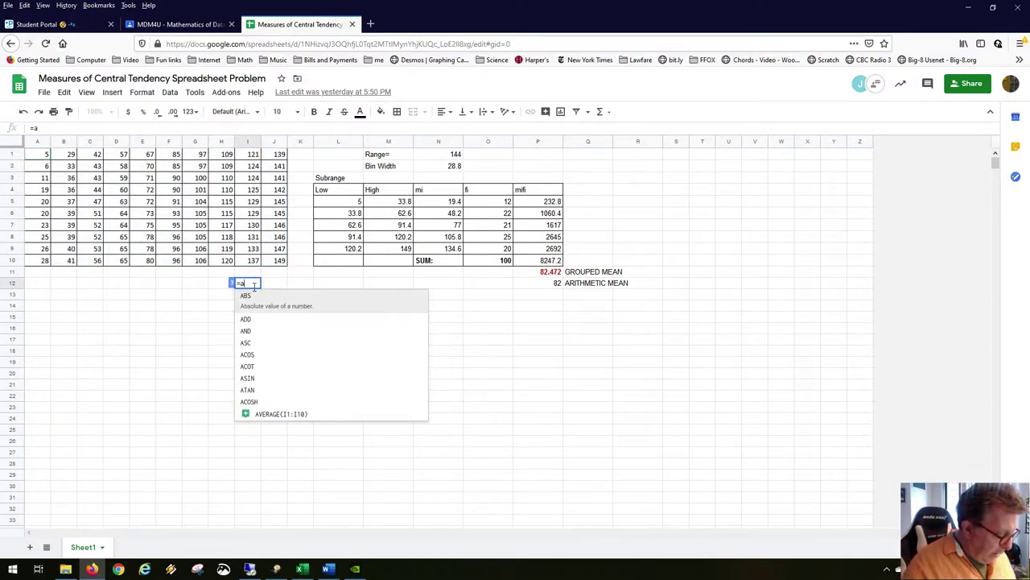
pyautogui.press('BackSpace')
pyautogui.press('BackSpace')
pyautogui.press('BackSpace')
pyautogui.press('BackSpace')
pyautogui.press('BackSpace')
pyautogui.press('BackSpace')
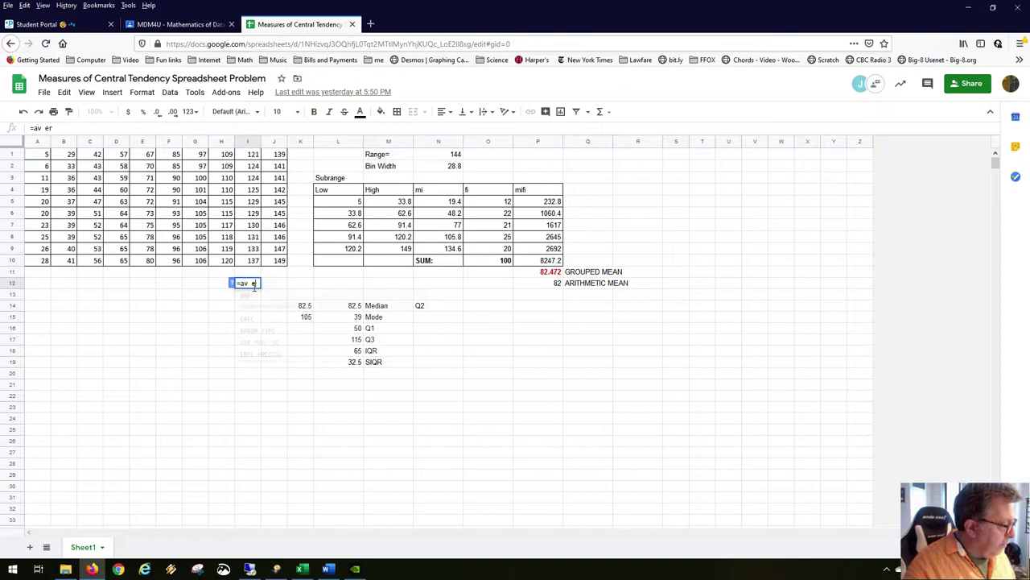
pyautogui.write('erage')
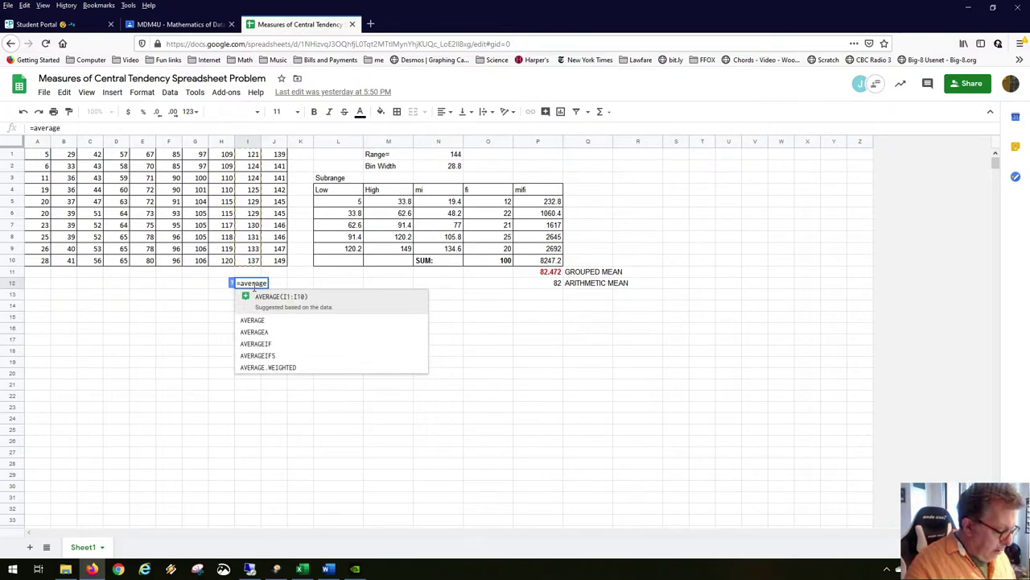
pyautogui.write('(')
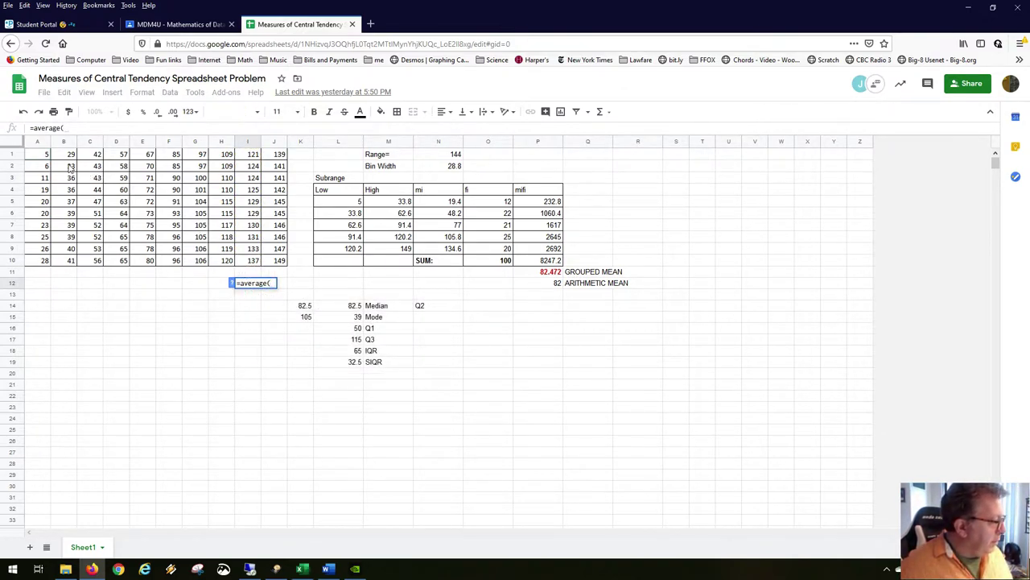
pyautogui.moveTo(42, 154); pyautogui.dragTo(274, 268)
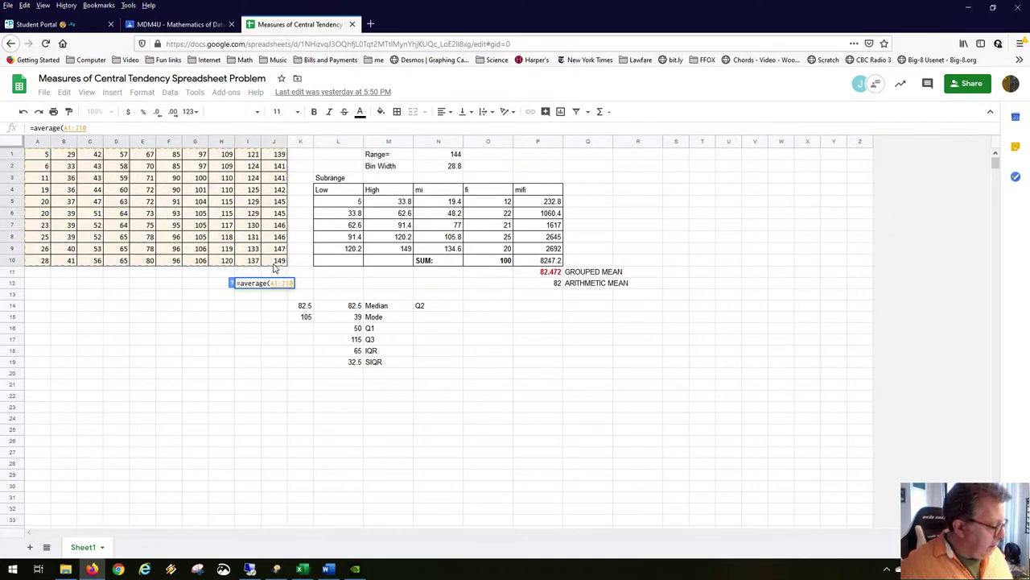
pyautogui.press('Return')
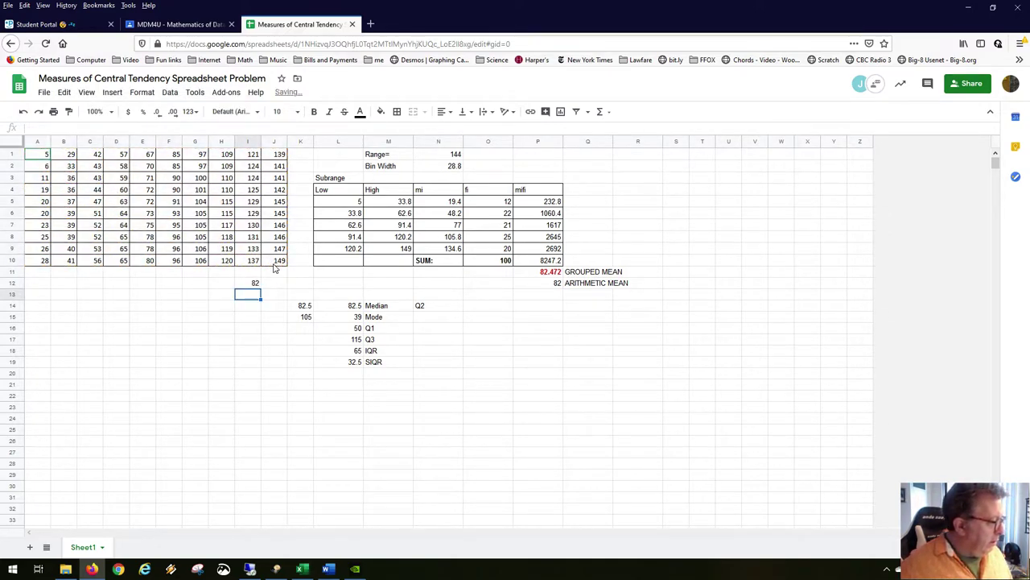
# Step: Change the function in I12 to SUM over A1:J10 to check the data's total, and clear the cell
pyautogui.click(255, 285)
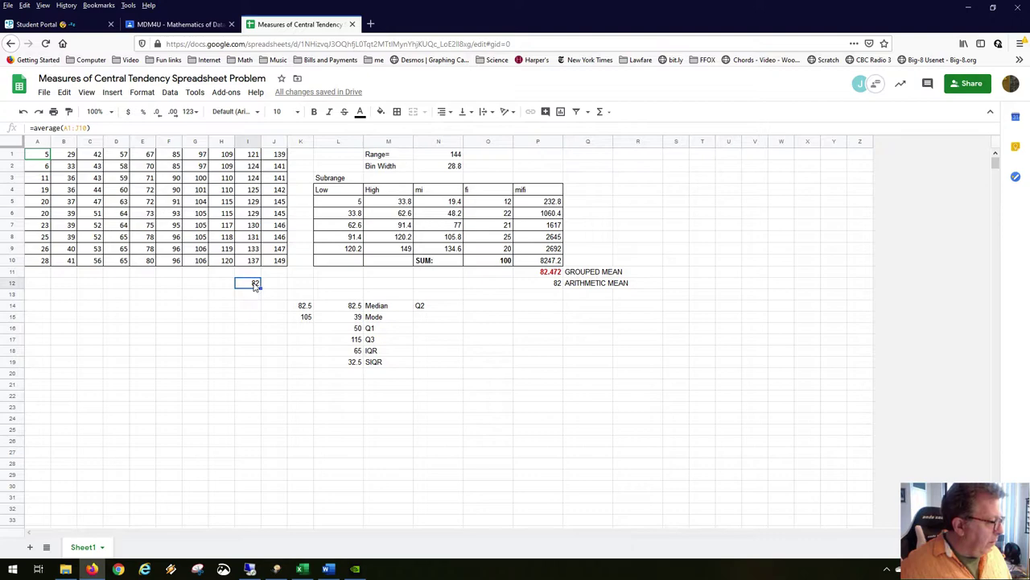
pyautogui.doubleClick(255, 285)
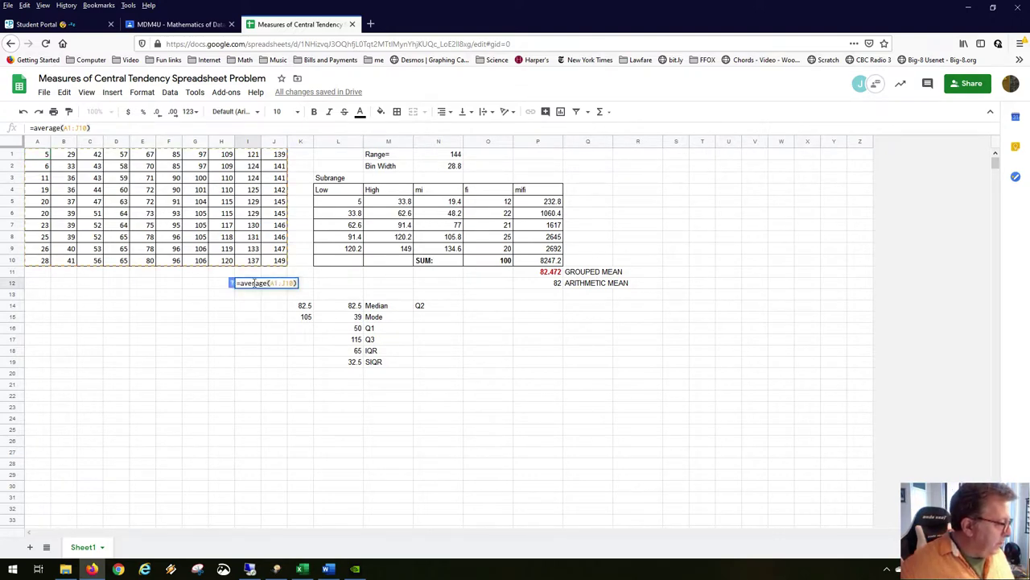
pyautogui.doubleClick(254, 283)
pyautogui.write('SUM')
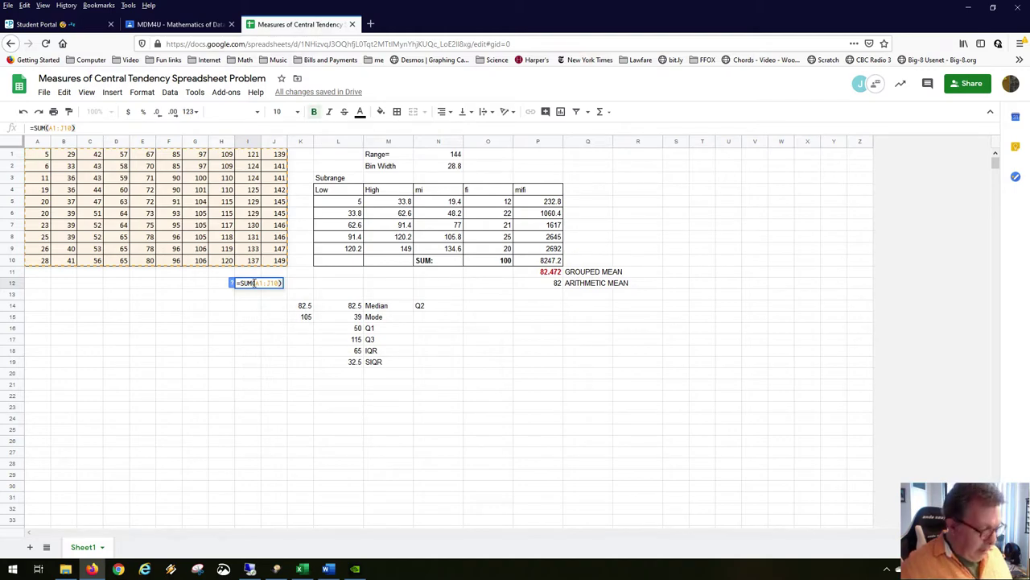
pyautogui.press('Return')
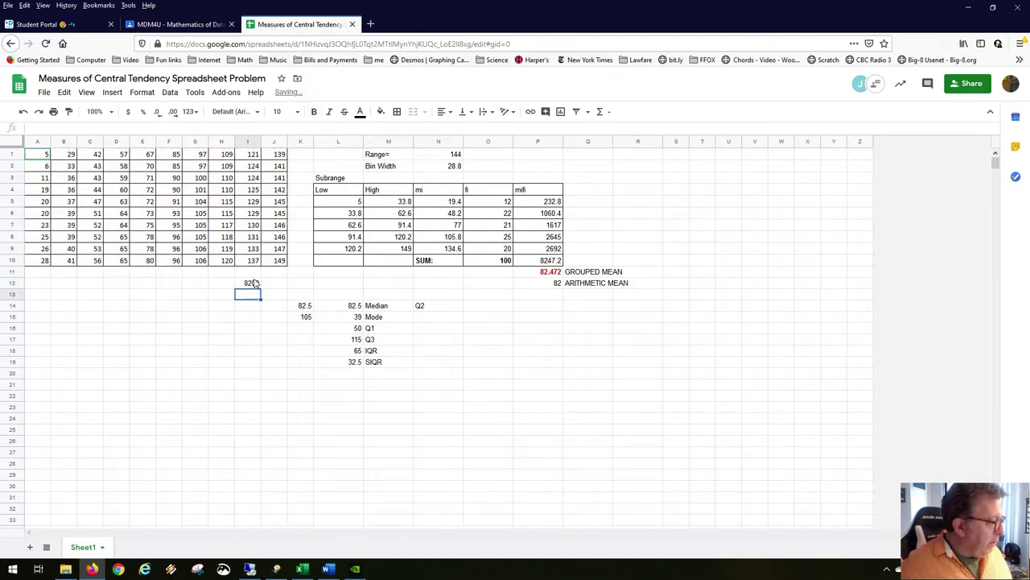
pyautogui.click(255, 284)
pyautogui.press('Delete')
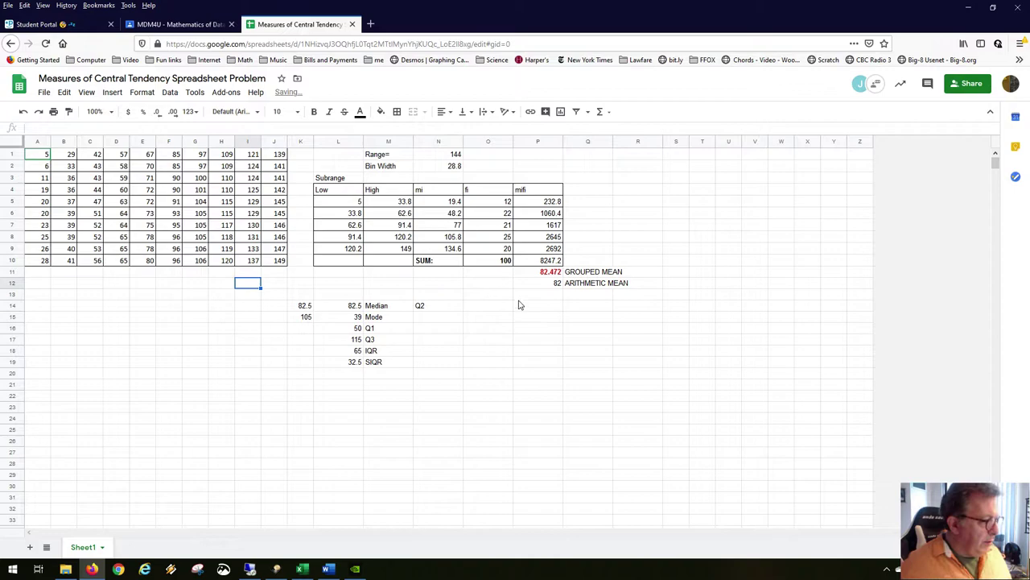
# Step: Inspect the formulas behind the grouped mean in P11 and the mifi sum in P10
pyautogui.click(558, 274)
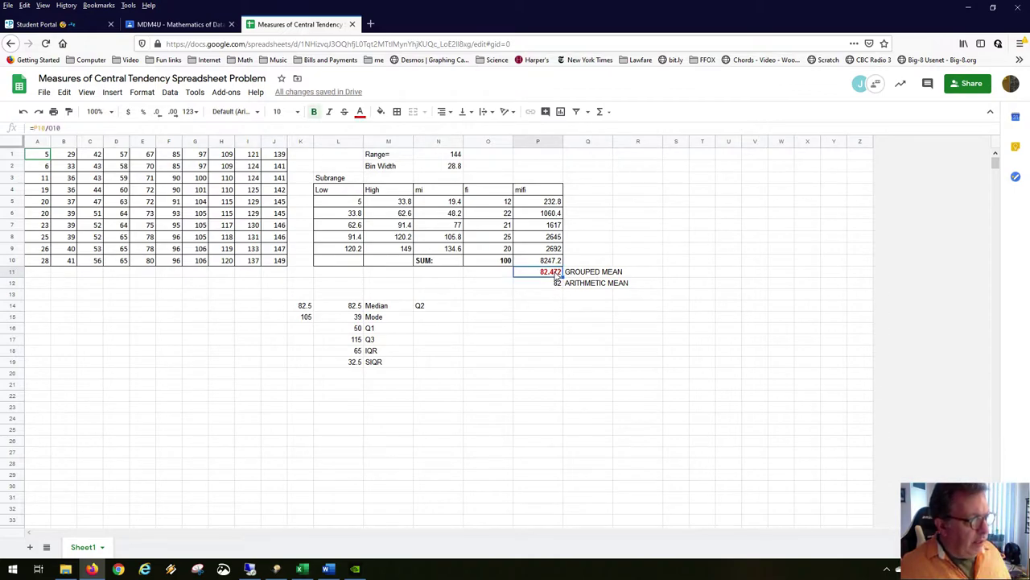
pyautogui.click(554, 263)
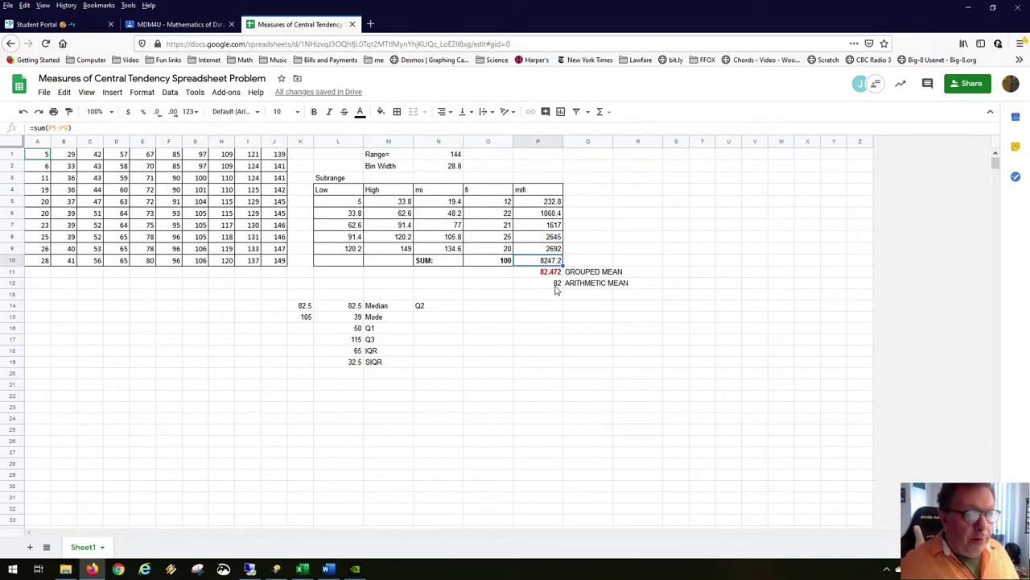
pyautogui.click(579, 195)
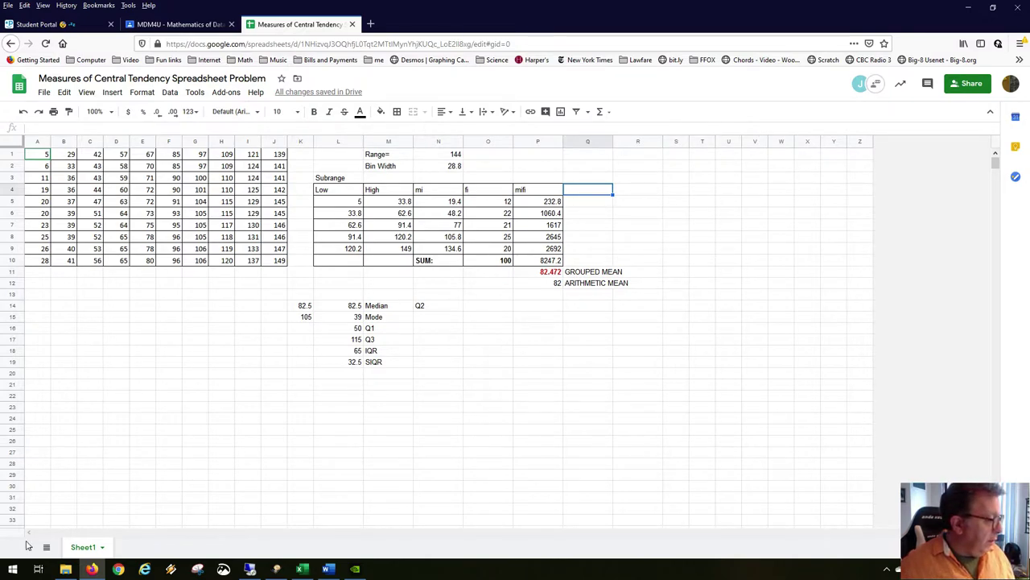
# Step: Switch to OneNote and go to a blank area below the existing handwritten notes
pyautogui.click(12, 570)
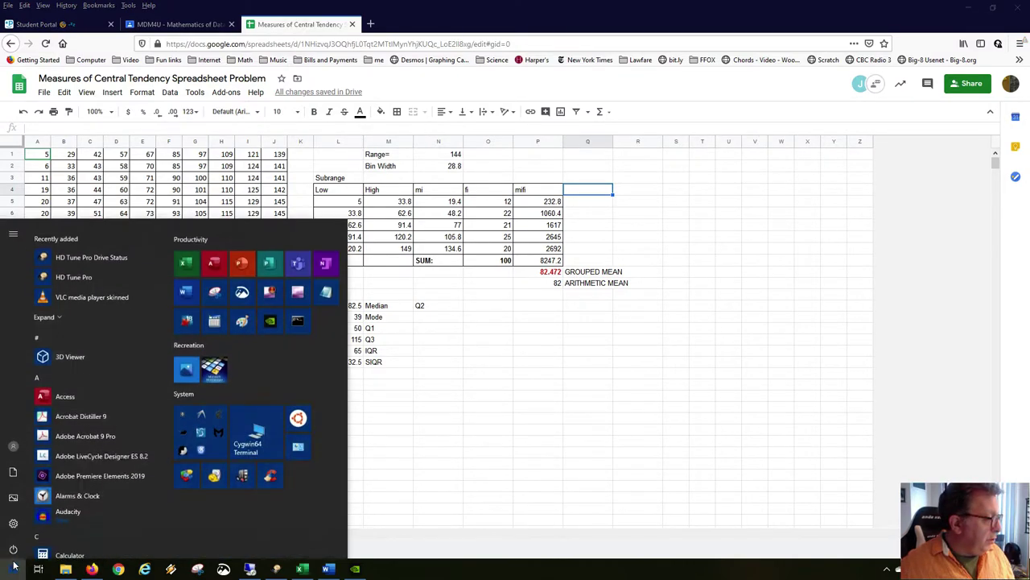
pyautogui.click(324, 254)
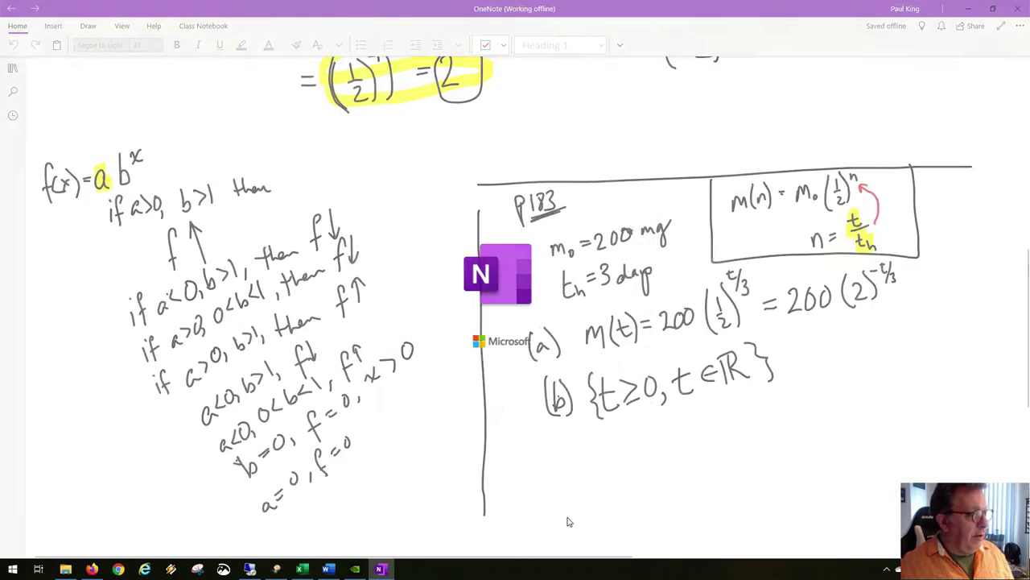
pyautogui.scroll(-5, 597, 496)
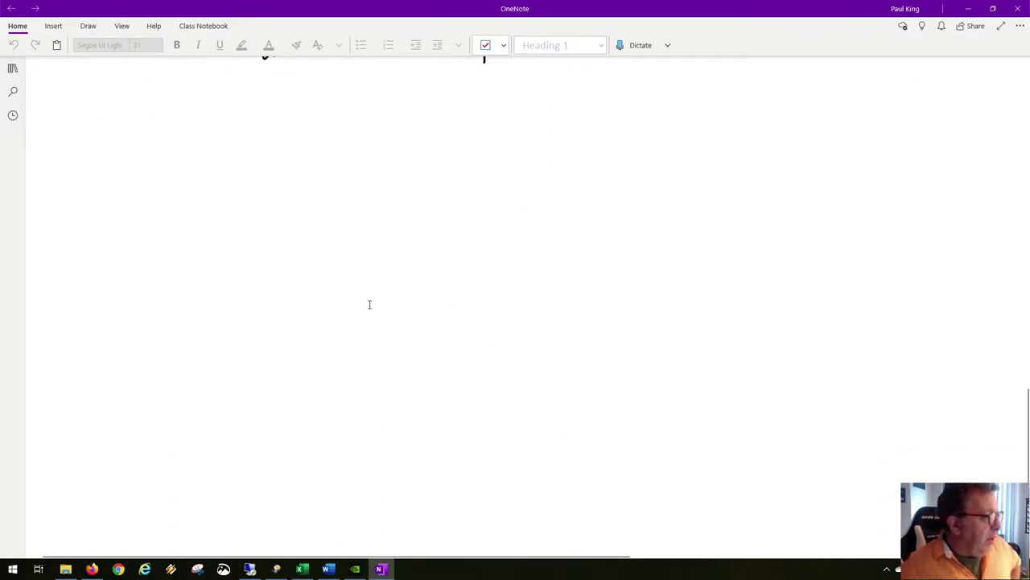
# Step: Draw a horizontal axis and a vertical axis crossing it with the black pen
pyautogui.click(90, 27)
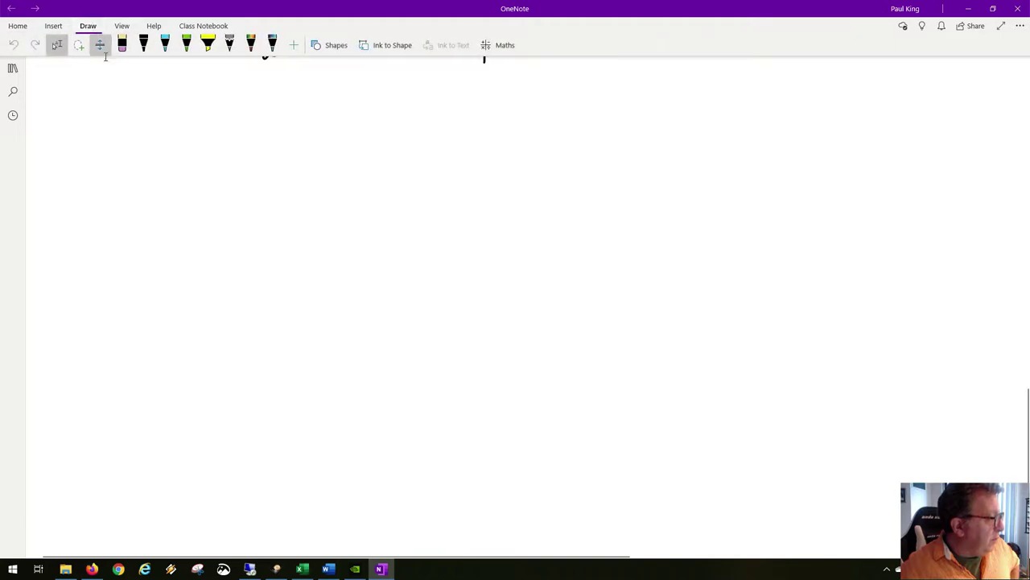
pyautogui.click(144, 46)
pyautogui.moveTo(259, 375); pyautogui.dragTo(678, 375)
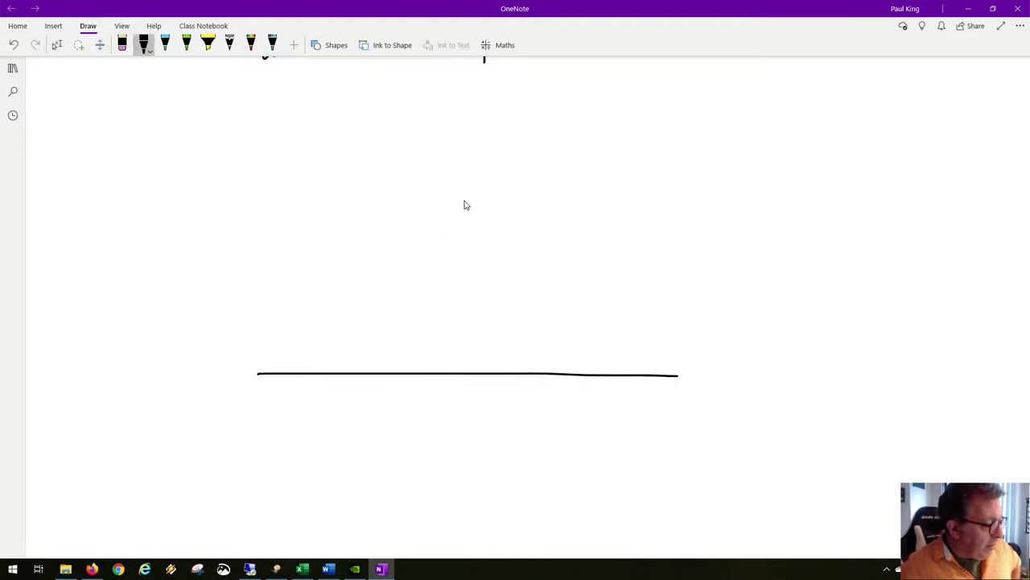
pyautogui.moveTo(465, 200); pyautogui.dragTo(462, 412)
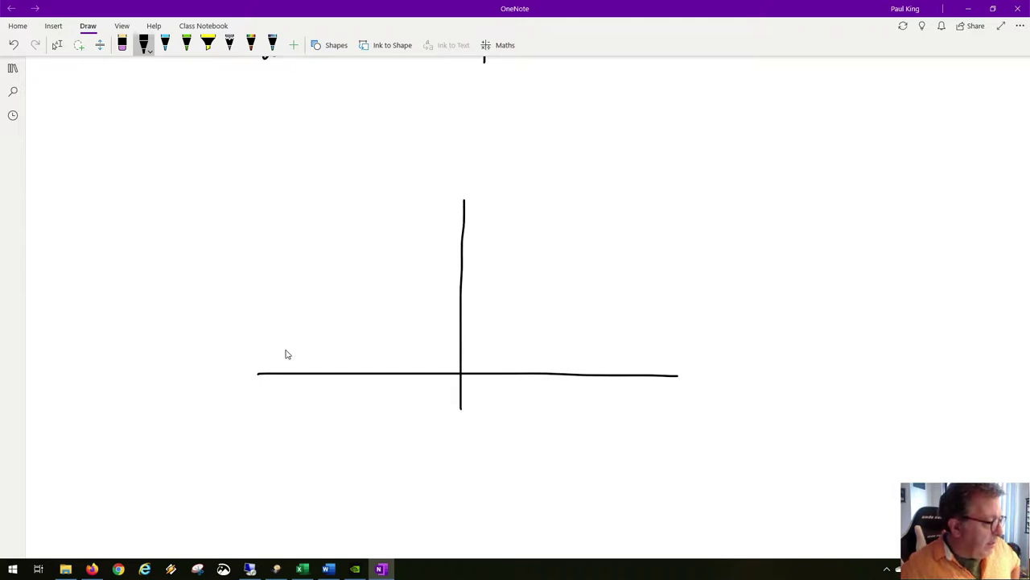
# Step: Draw a black bell curve beside the vertical axis and mark its centre with a vertical line labelled X-bar
pyautogui.moveTo(470, 366)
pyautogui.mouseDown()
pyautogui.moveTo(529, 354)
pyautogui.moveTo(559, 302)
pyautogui.moveTo(592, 281)
pyautogui.moveTo(685, 362)
pyautogui.moveTo(717, 365)
pyautogui.moveTo(692, 374)
pyautogui.moveTo(722, 373)
pyautogui.mouseUp()
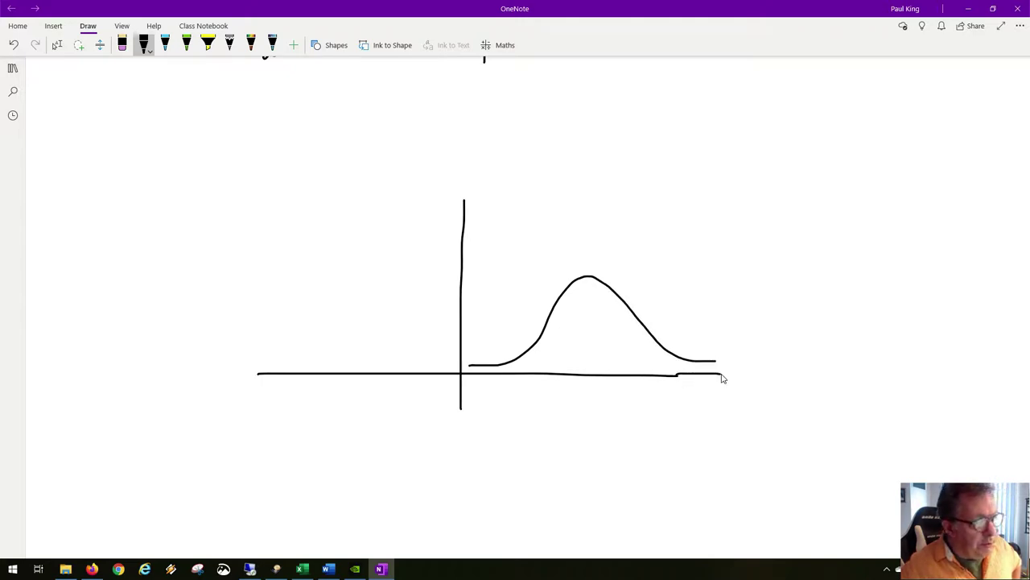
pyautogui.moveTo(584, 235)
pyautogui.mouseDown()
pyautogui.moveTo(580, 411)
pyautogui.moveTo(596, 433)
pyautogui.moveTo(558, 438)
pyautogui.mouseUp()
pyautogui.moveTo(573, 399); pyautogui.dragTo(608, 399)
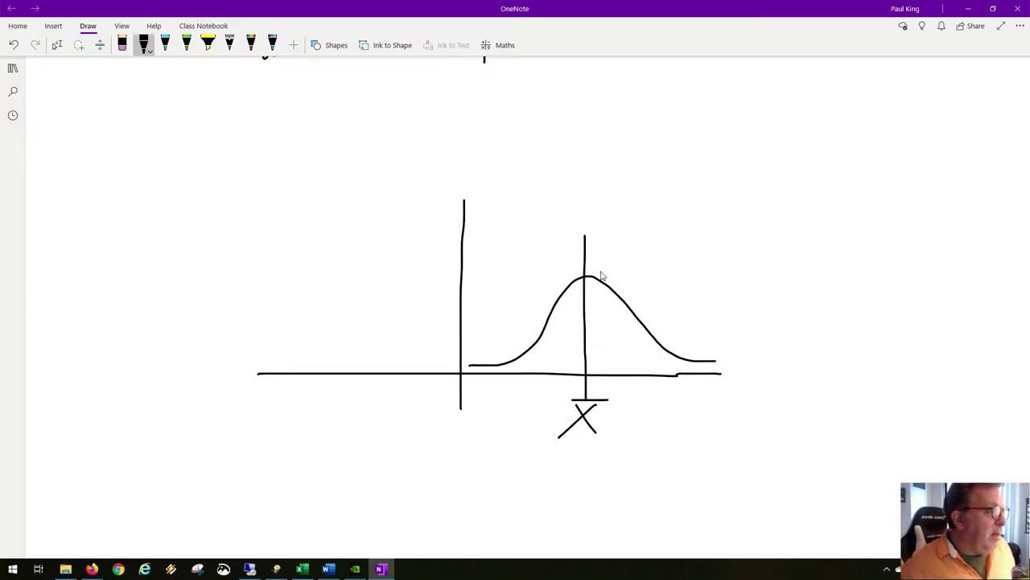
pyautogui.click(145, 50)
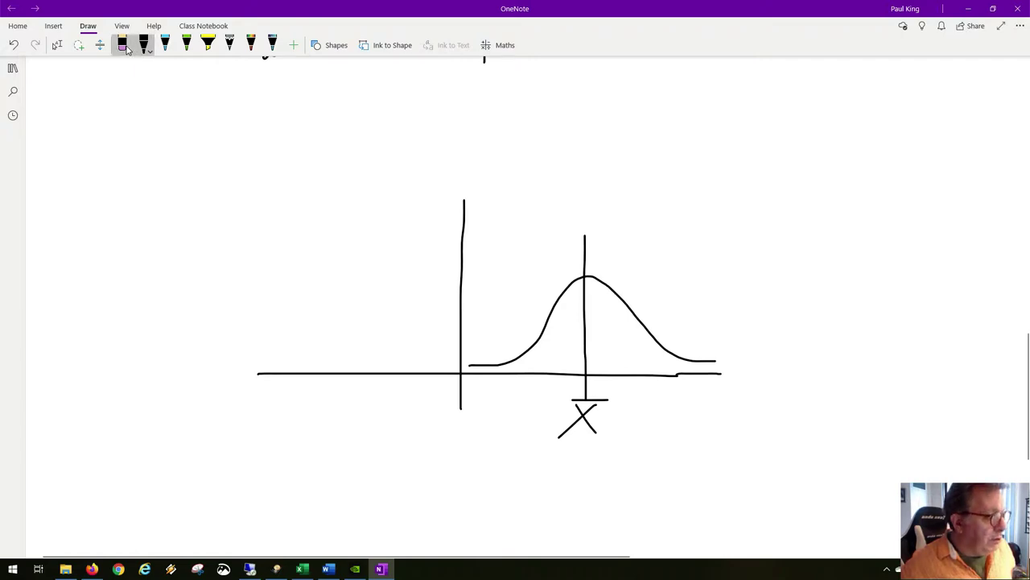
pyautogui.moveTo(624, 278); pyautogui.dragTo(614, 295)
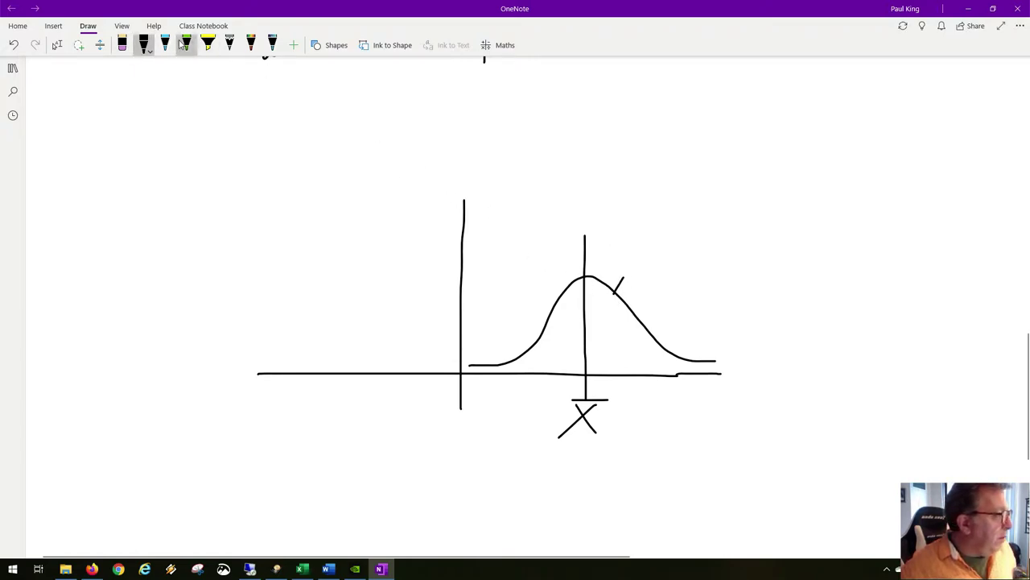
pyautogui.click(122, 45)
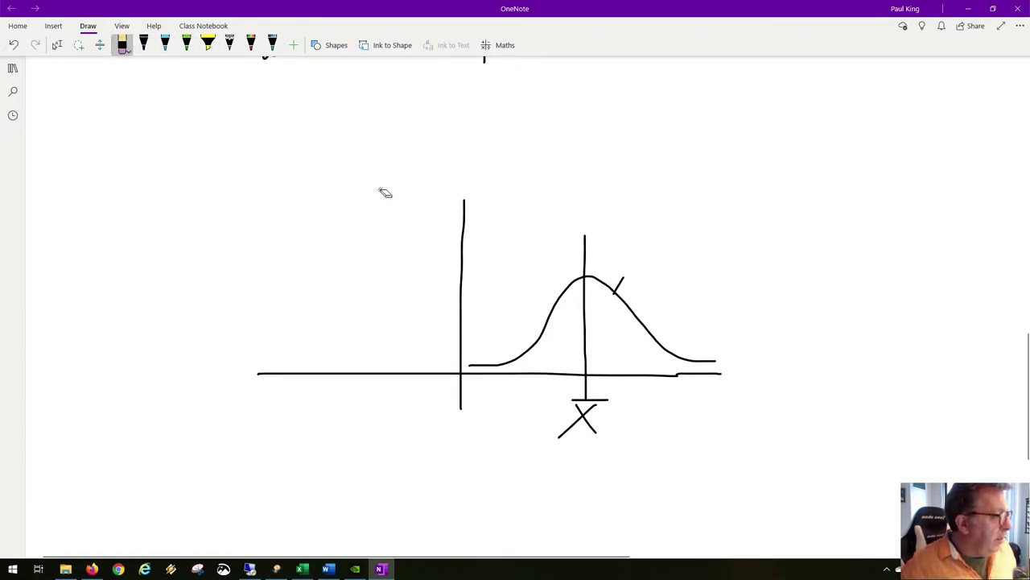
pyautogui.click(621, 283)
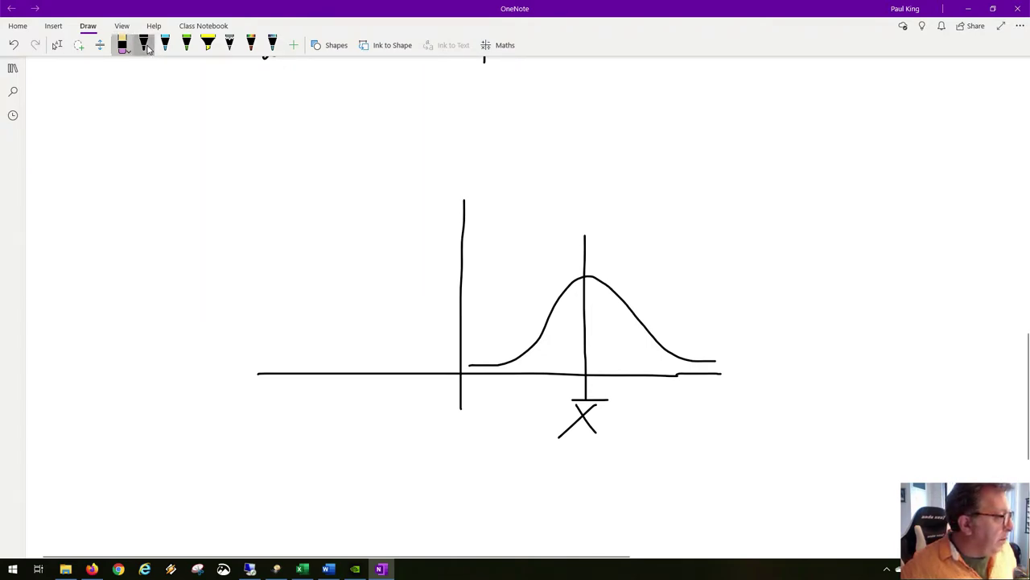
# Step: Set the pen to yellow and draw a flatter bell curve on the same mean, with tails above the black curve's
pyautogui.click(146, 47)
pyautogui.click(144, 45)
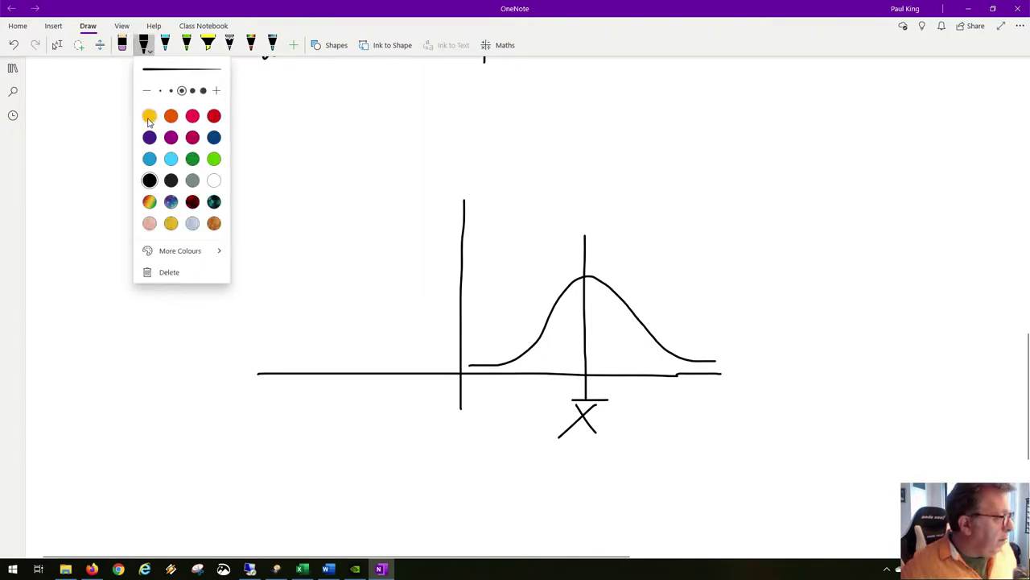
pyautogui.click(149, 117)
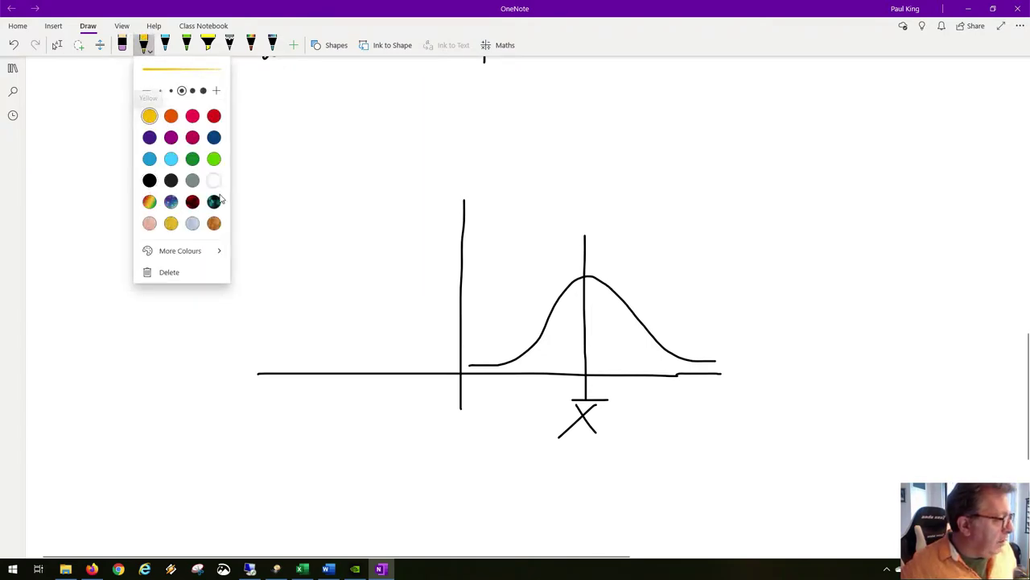
pyautogui.click(475, 370)
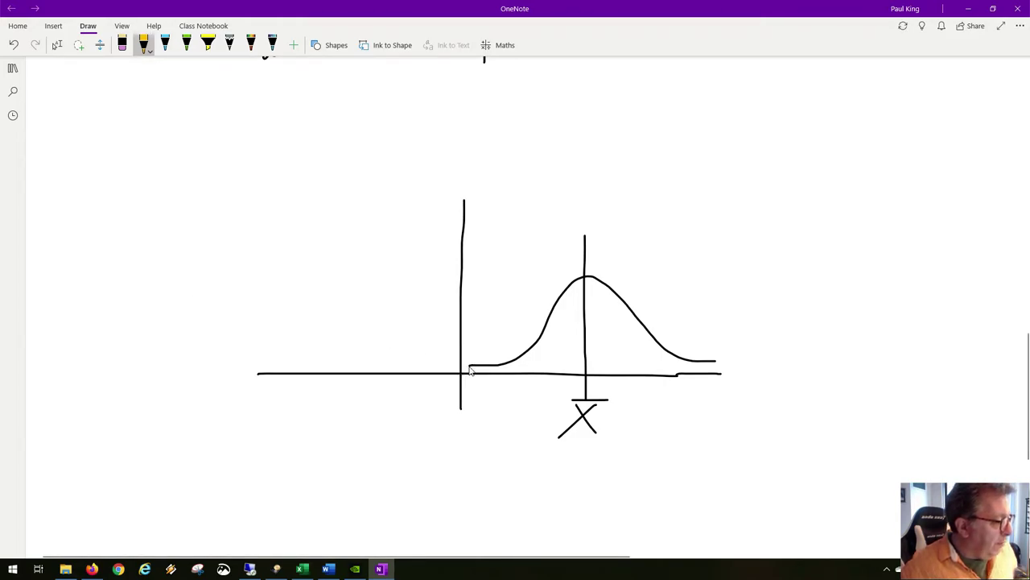
pyautogui.moveTo(469, 365)
pyautogui.mouseDown()
pyautogui.moveTo(527, 359)
pyautogui.moveTo(586, 311)
pyautogui.moveTo(626, 342)
pyautogui.moveTo(697, 361)
pyautogui.mouseUp()
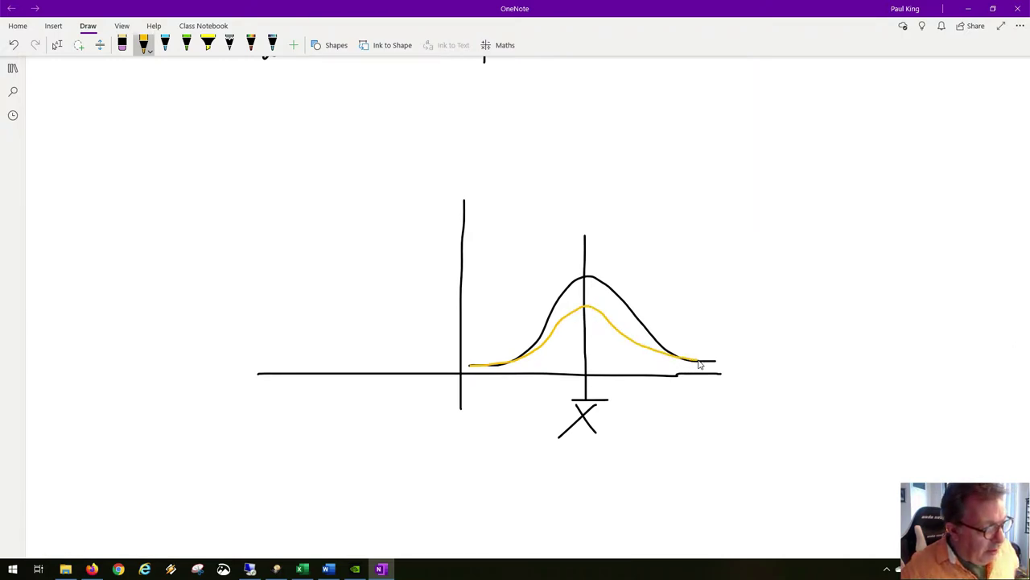
pyautogui.hotkey('ctrl', 'z')
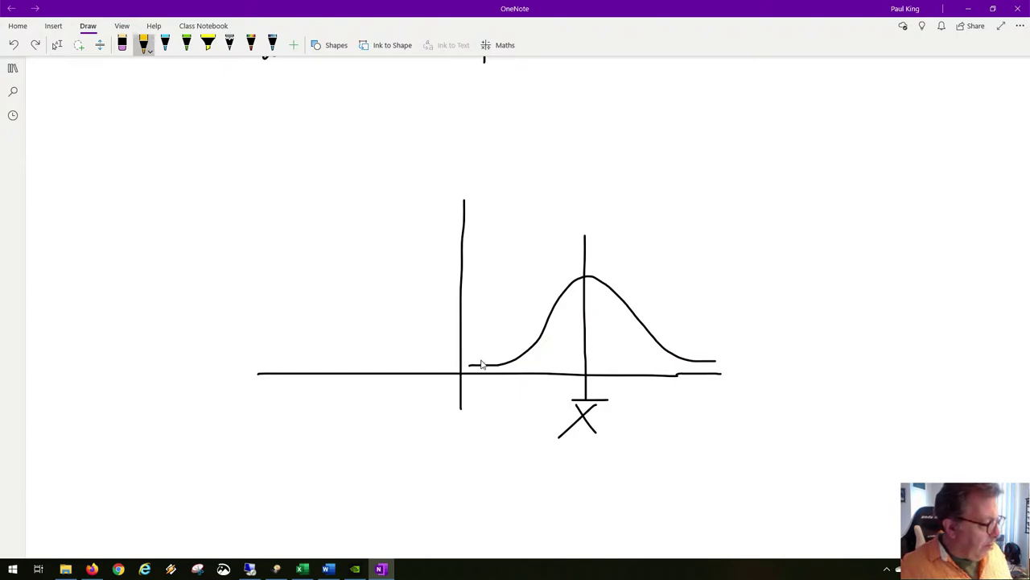
pyautogui.moveTo(472, 354)
pyautogui.mouseDown()
pyautogui.moveTo(533, 351)
pyautogui.moveTo(606, 314)
pyautogui.moveTo(668, 345)
pyautogui.moveTo(713, 349)
pyautogui.mouseUp()
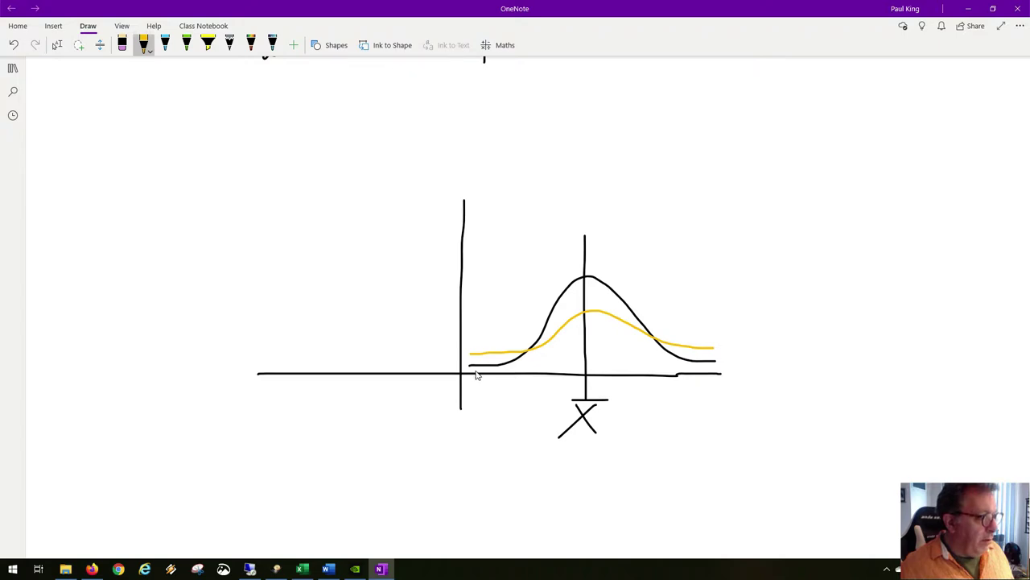
# Step: Set the pen to orange and draw a taller, narrower bell curve centred on the same mean line
pyautogui.click(146, 48)
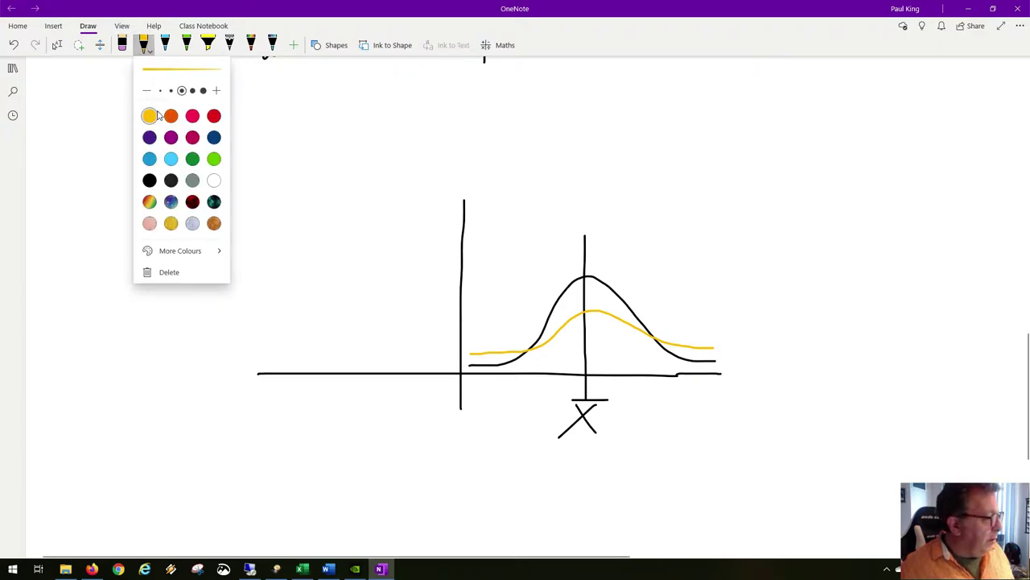
pyautogui.click(171, 116)
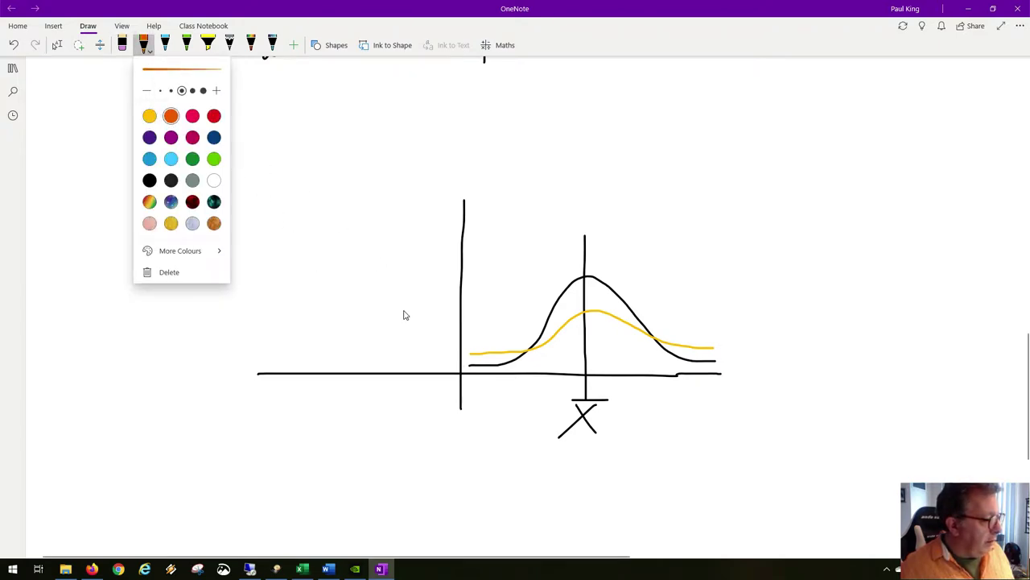
pyautogui.click(469, 369)
pyautogui.moveTo(469, 369)
pyautogui.mouseDown()
pyautogui.moveTo(519, 370)
pyautogui.moveTo(548, 354)
pyautogui.moveTo(593, 258)
pyautogui.moveTo(633, 354)
pyautogui.moveTo(722, 374)
pyautogui.mouseUp()
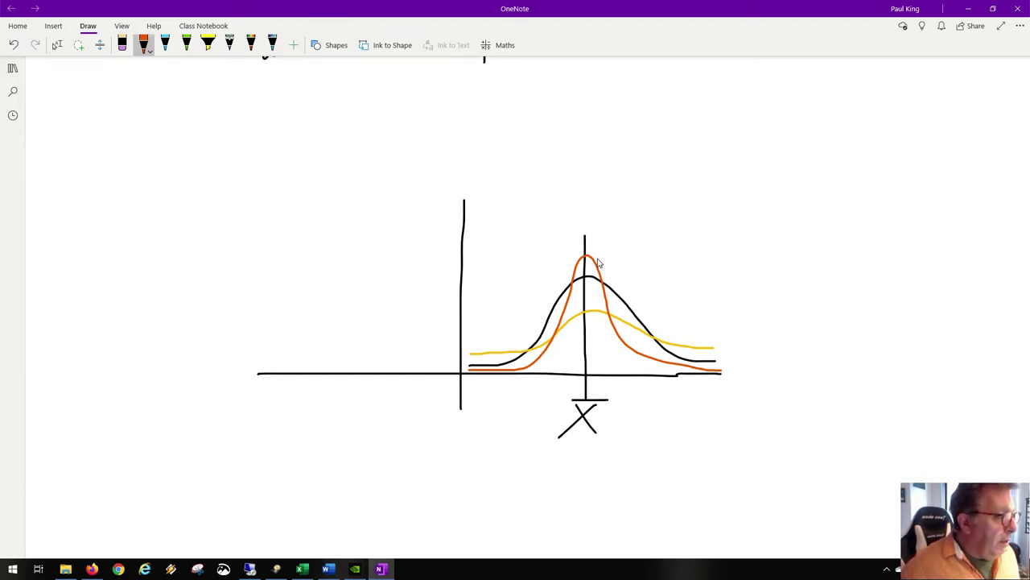
# Step: Draw an orange arrow pointing at the peak of the narrow curve and label it SD
pyautogui.moveTo(596, 261)
pyautogui.mouseDown()
pyautogui.moveTo(619, 242)
pyautogui.moveTo(596, 259)
pyautogui.moveTo(621, 266)
pyautogui.mouseUp()
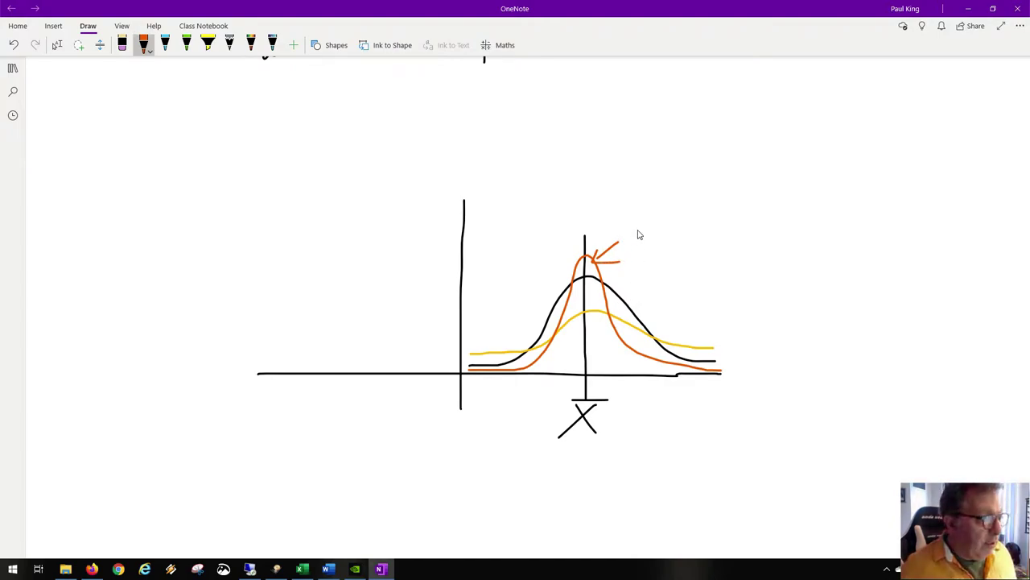
pyautogui.moveTo(638, 232)
pyautogui.mouseDown()
pyautogui.moveTo(633, 252)
pyautogui.moveTo(651, 242)
pyautogui.moveTo(651, 252)
pyautogui.mouseUp()
pyautogui.moveTo(652, 227)
pyautogui.mouseDown()
pyautogui.moveTo(669, 236)
pyautogui.moveTo(649, 255)
pyautogui.mouseUp()
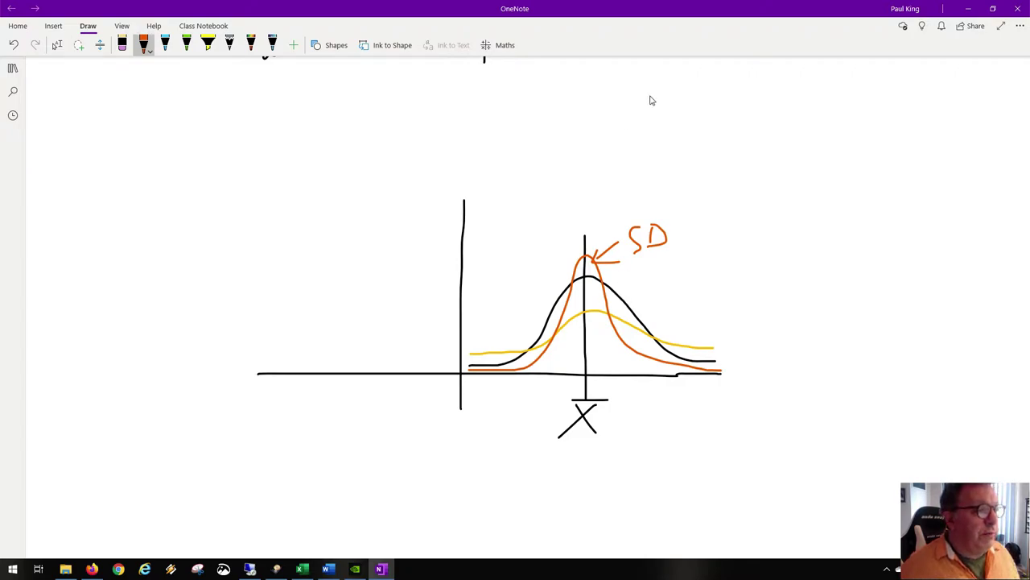
pyautogui.click(965, 8)
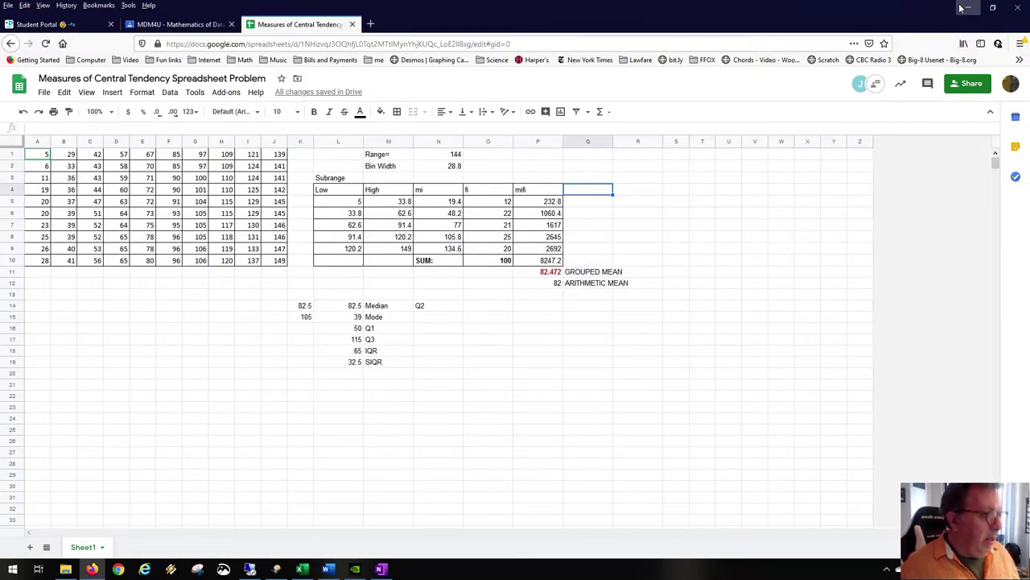
pyautogui.click(962, 8)
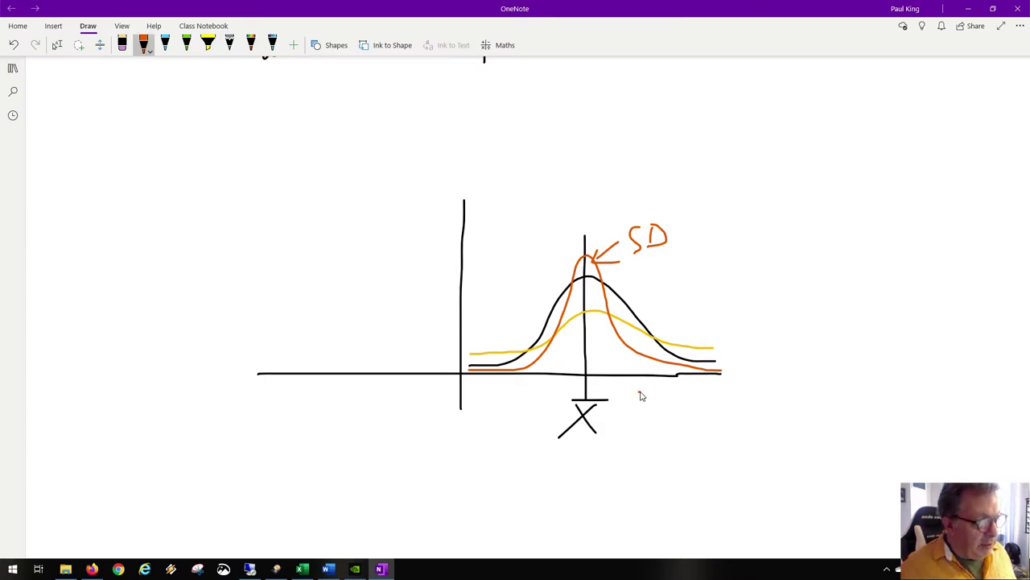
pyautogui.moveTo(639, 392)
pyautogui.mouseDown()
pyautogui.moveTo(741, 386)
pyautogui.moveTo(729, 393)
pyautogui.moveTo(735, 381)
pyautogui.mouseUp()
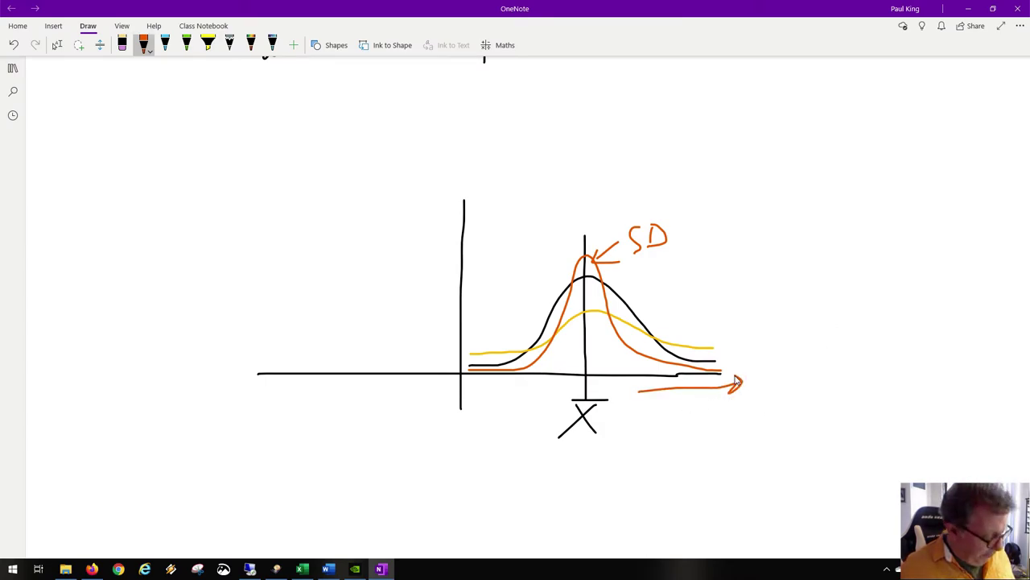
pyautogui.hotkey('ctrl', 'z')
# Step: Draw an upward orange arrow labelled f beside the vertical axis and add orange arrowheads to the ends of both axes
pyautogui.moveTo(435, 351)
pyautogui.mouseDown()
pyautogui.moveTo(435, 192)
pyautogui.moveTo(445, 206)
pyautogui.mouseUp()
pyautogui.moveTo(402, 257)
pyautogui.mouseDown()
pyautogui.moveTo(385, 316)
pyautogui.moveTo(407, 296)
pyautogui.mouseUp()
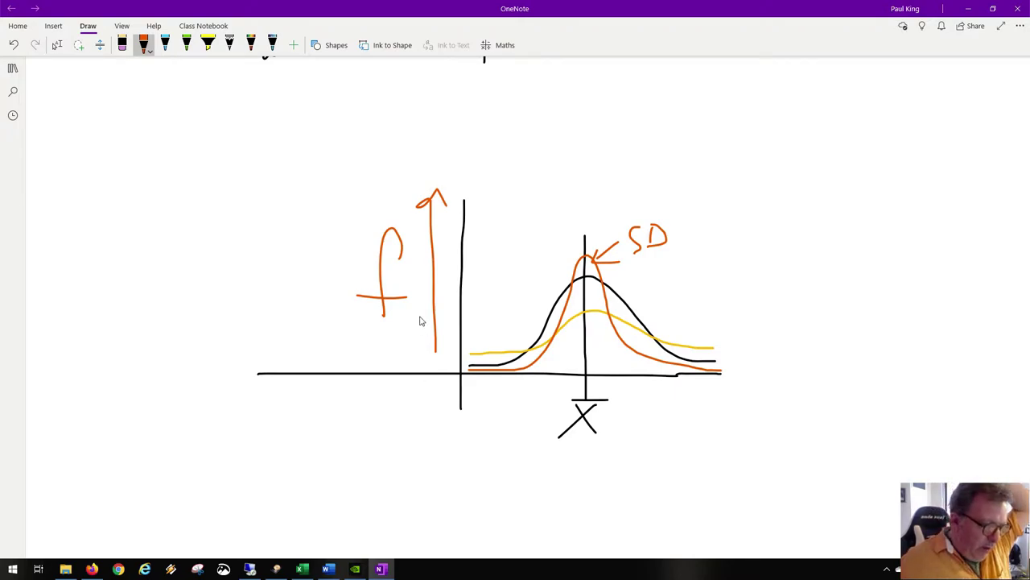
pyautogui.moveTo(467, 202)
pyautogui.mouseDown()
pyautogui.moveTo(463, 195)
pyautogui.moveTo(476, 211)
pyautogui.mouseUp()
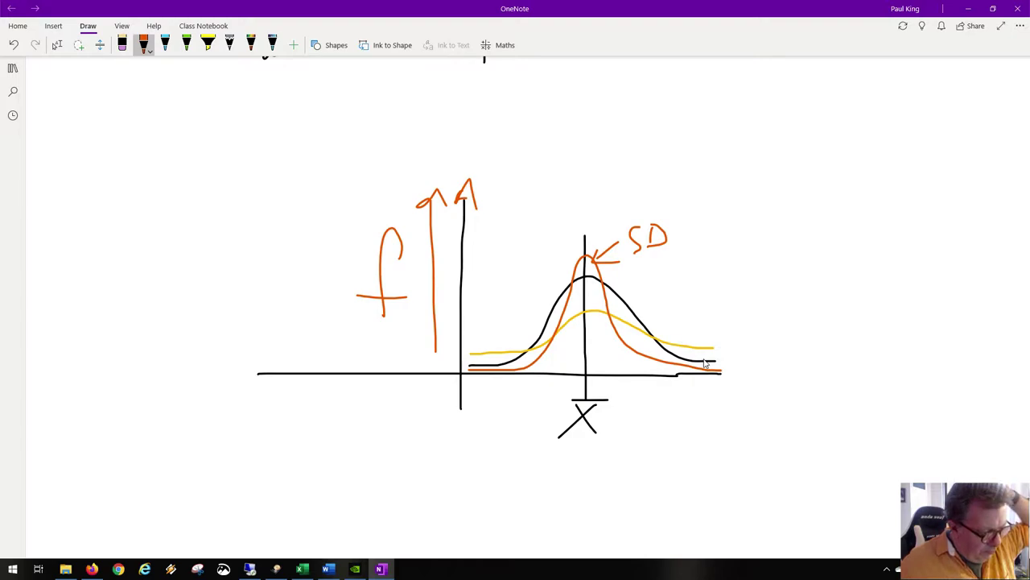
pyautogui.moveTo(731, 382)
pyautogui.mouseDown()
pyautogui.moveTo(707, 384)
pyautogui.moveTo(718, 368)
pyautogui.moveTo(728, 382)
pyautogui.mouseUp()
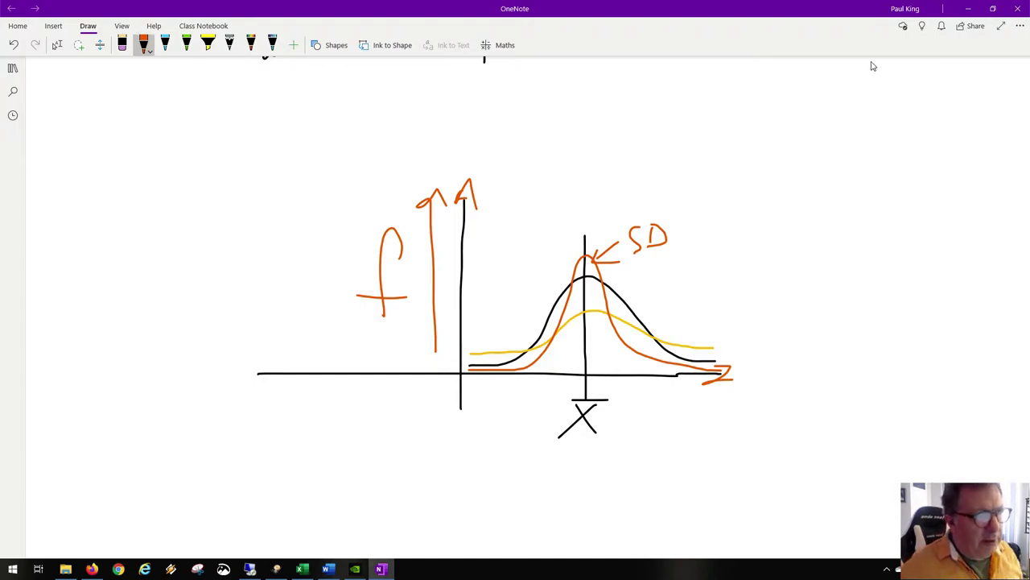
# Step: Close OneNote to return to the Google Sheets spreadsheet and enter the column header "fi - mean" in cell Q4
pyautogui.click(1017, 10)
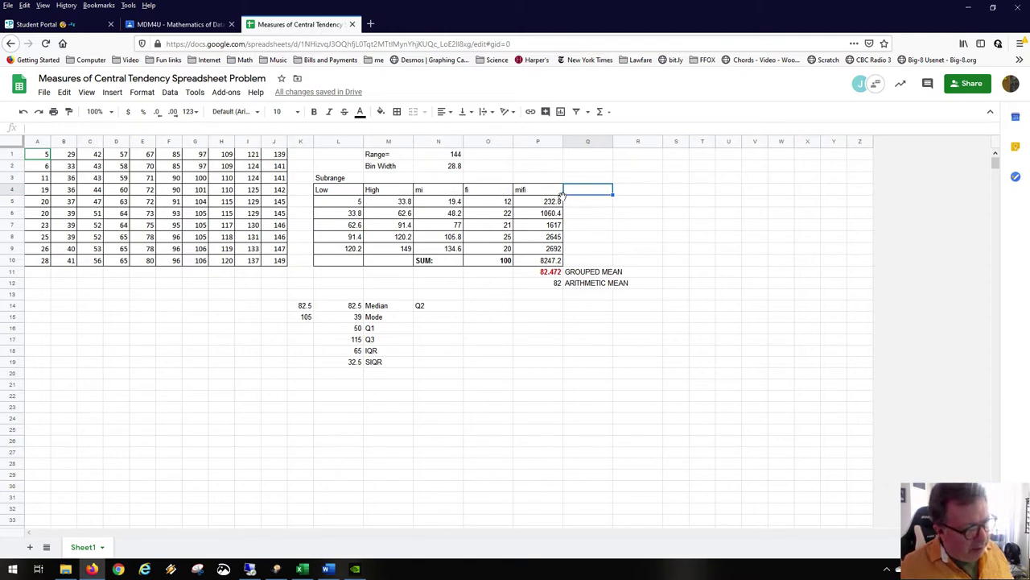
pyautogui.click(558, 275)
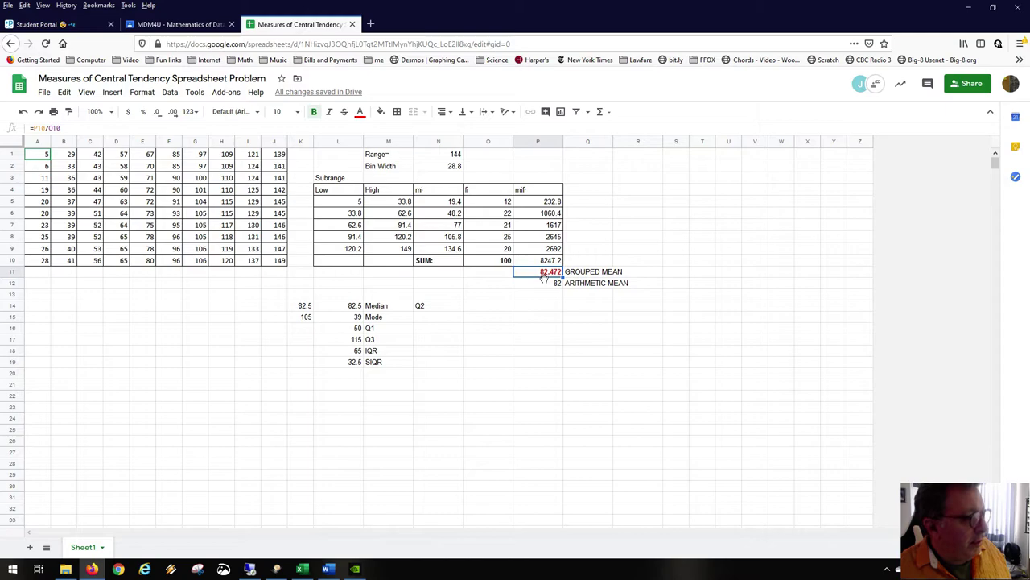
pyautogui.click(586, 191)
pyautogui.write('fi -')
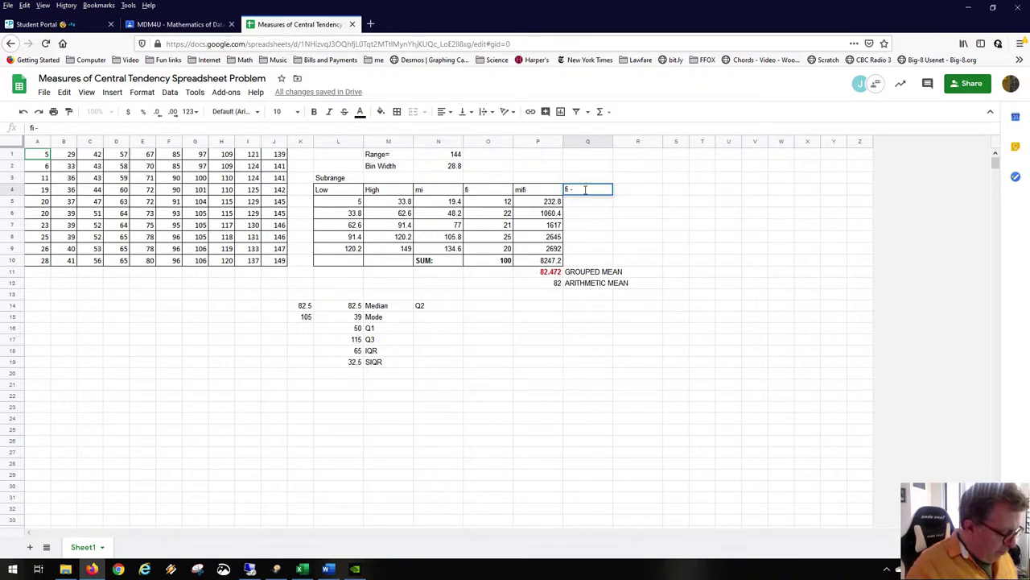
pyautogui.write('mean')
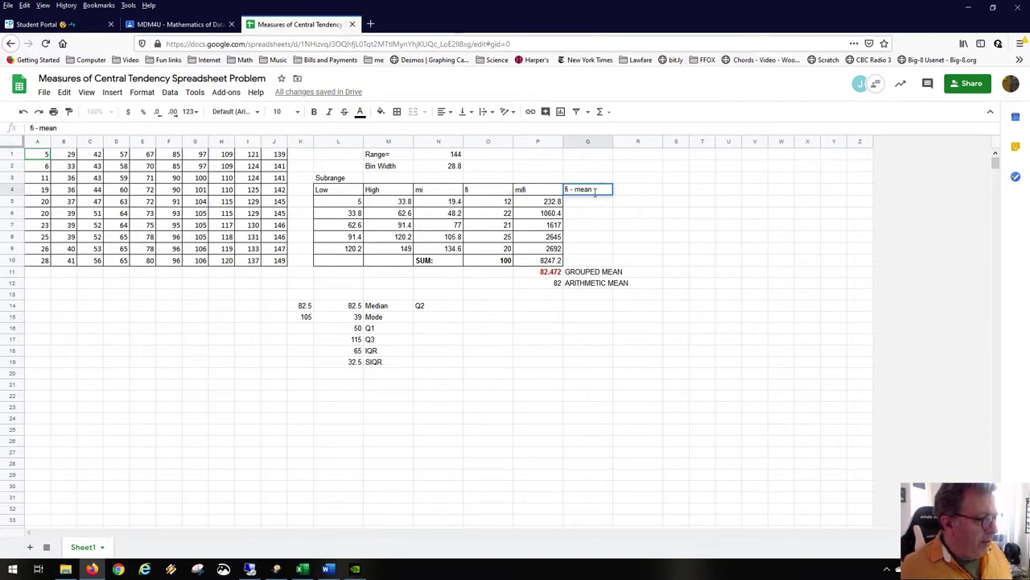
pyautogui.click(619, 213)
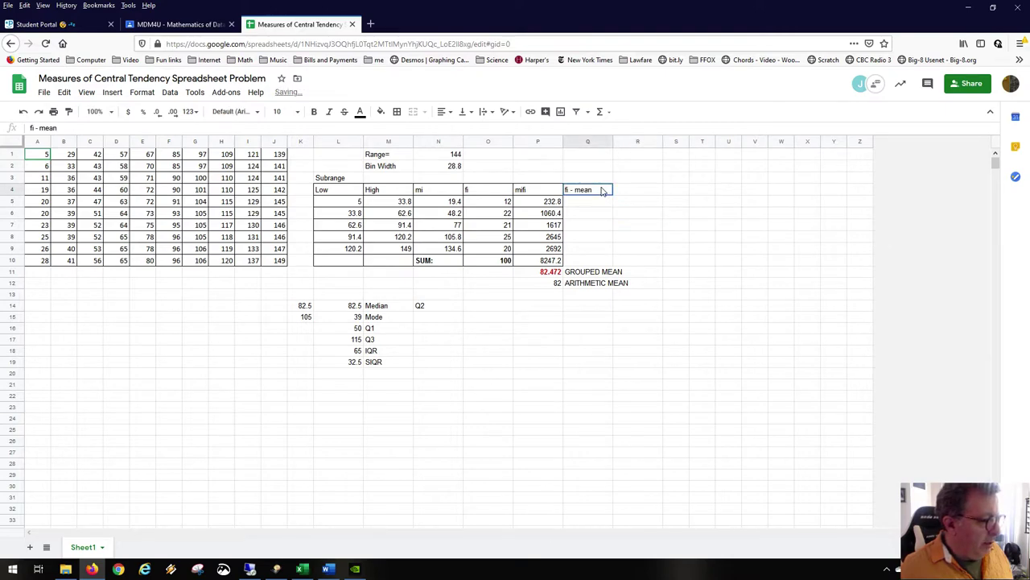
# Step: Apply all borders to cells Q4 to Q10 so the new column matches the frequency table
pyautogui.moveTo(602, 191); pyautogui.dragTo(602, 264)
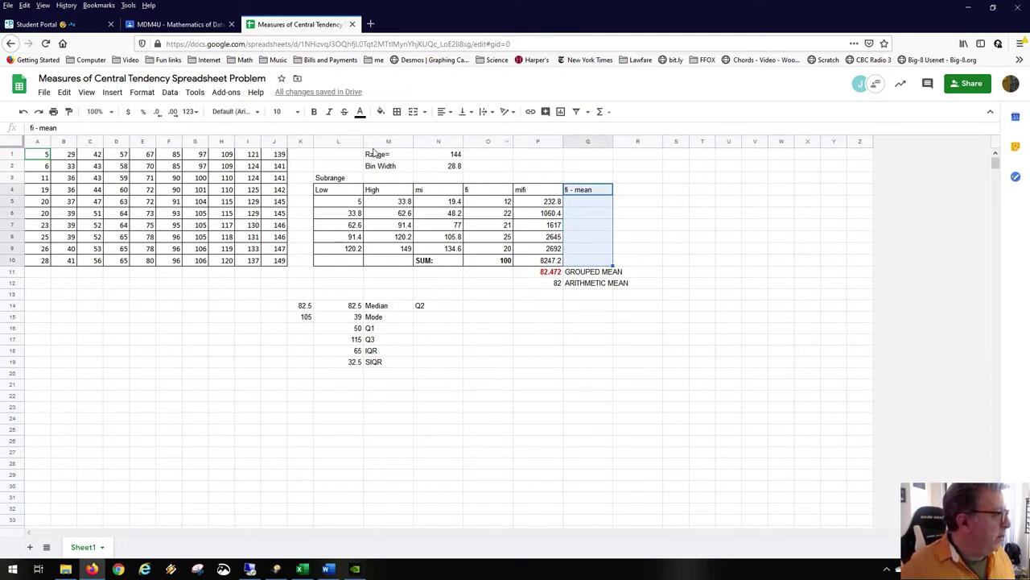
pyautogui.click(397, 112)
pyautogui.click(401, 133)
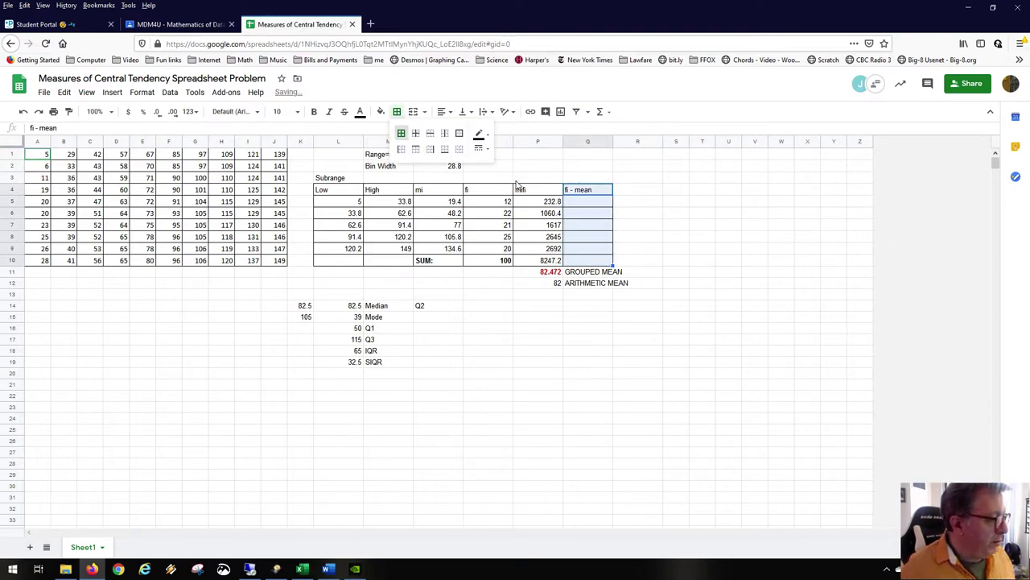
pyautogui.click(578, 203)
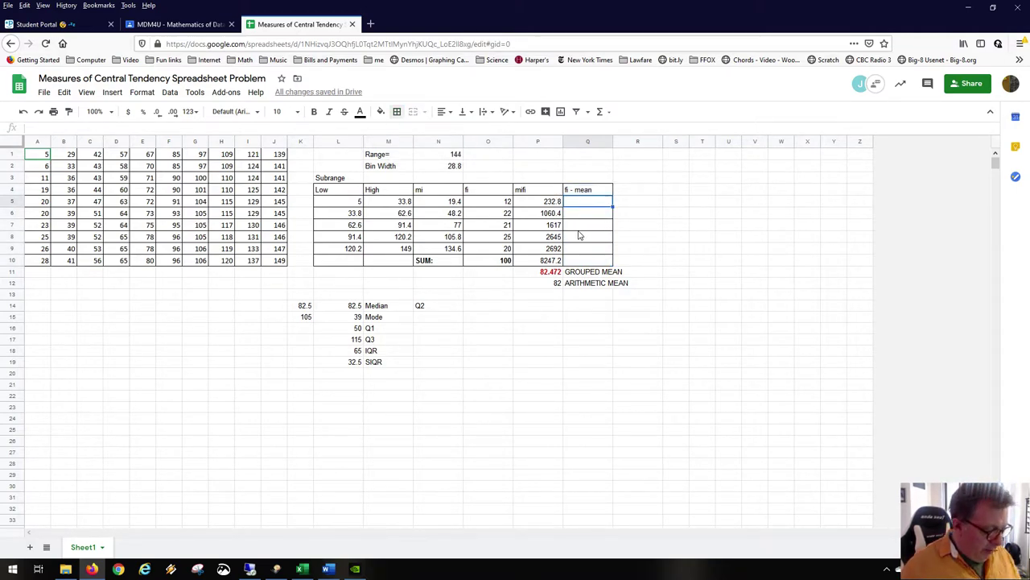
pyautogui.write('=')
pyautogui.click(505, 203)
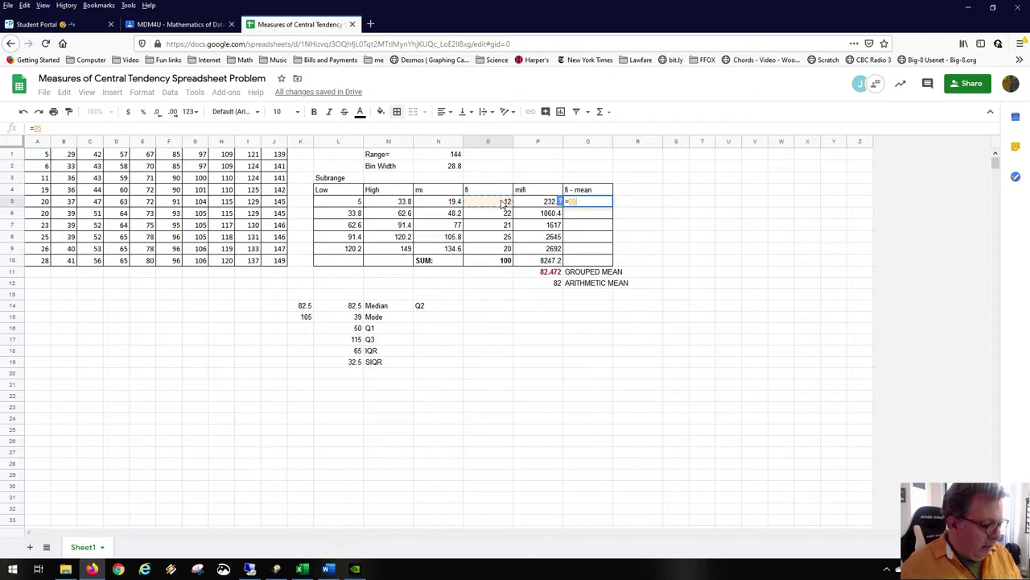
pyautogui.write('-')
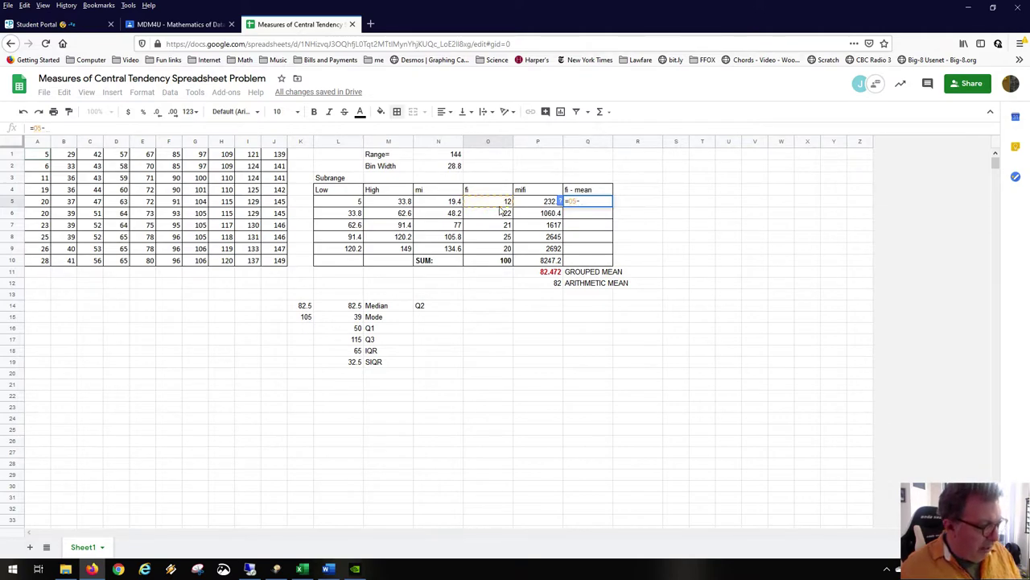
pyautogui.click(543, 275)
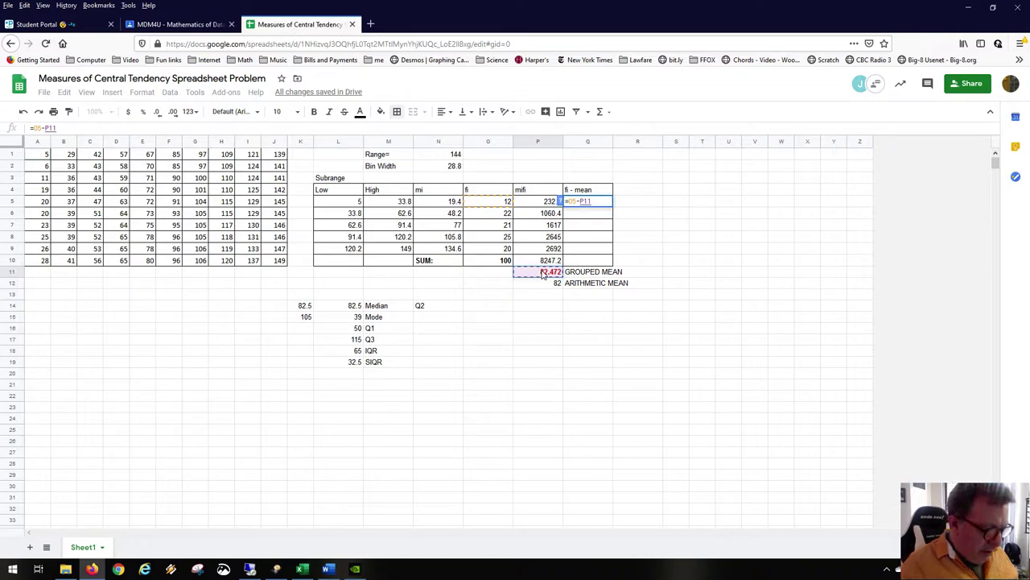
pyautogui.press('BackSpace')
pyautogui.press('BackSpace')
pyautogui.press('BackSpace')
pyautogui.press('BackSpace')
pyautogui.press('BackSpace')
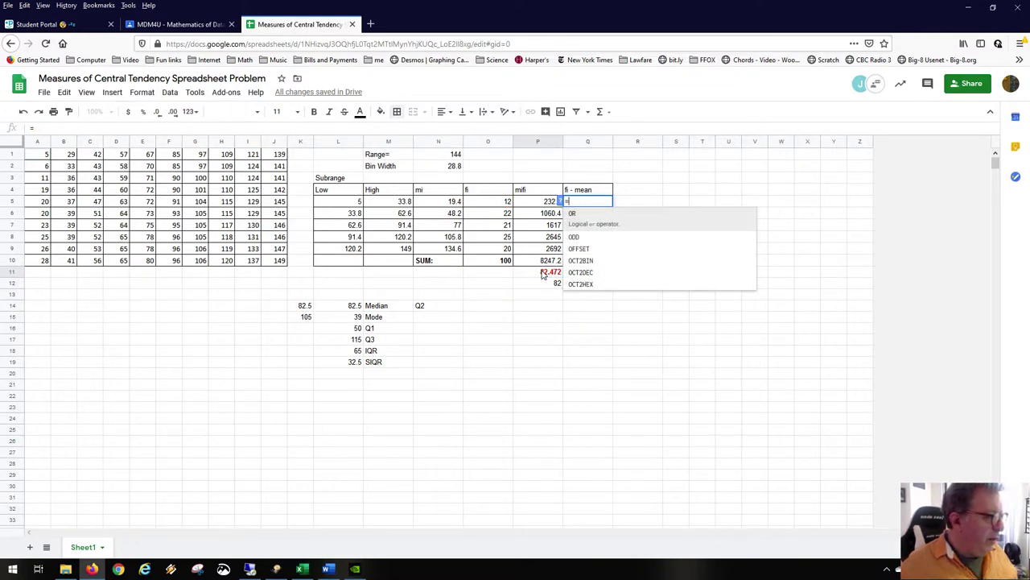
pyautogui.press('BackSpace')
# Step: Correct the header in cell Q4 to "mi - mean"
pyautogui.click(567, 193)
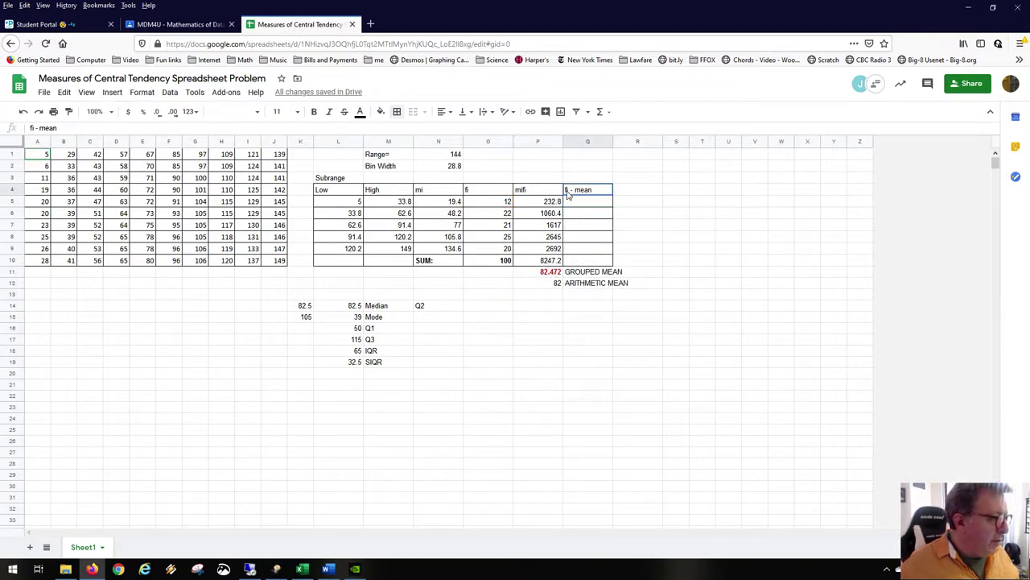
pyautogui.doubleClick(567, 193)
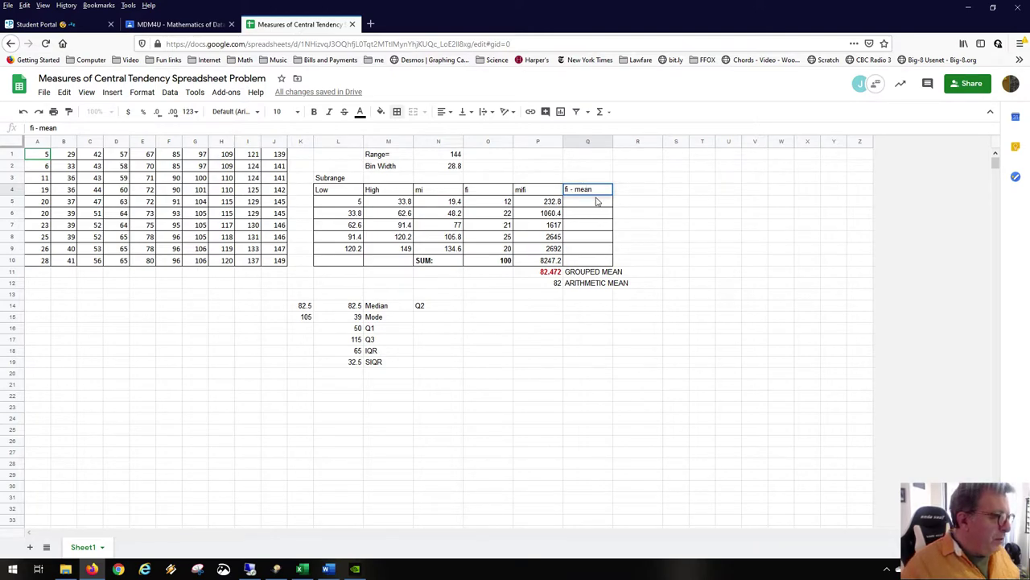
pyautogui.press('Delete')
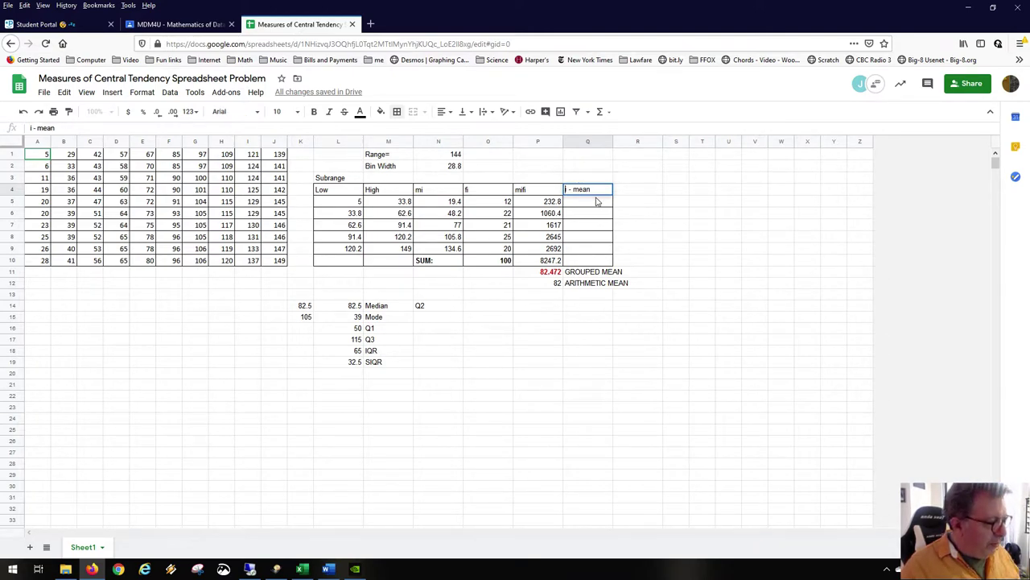
pyautogui.write('m')
pyautogui.press('Return')
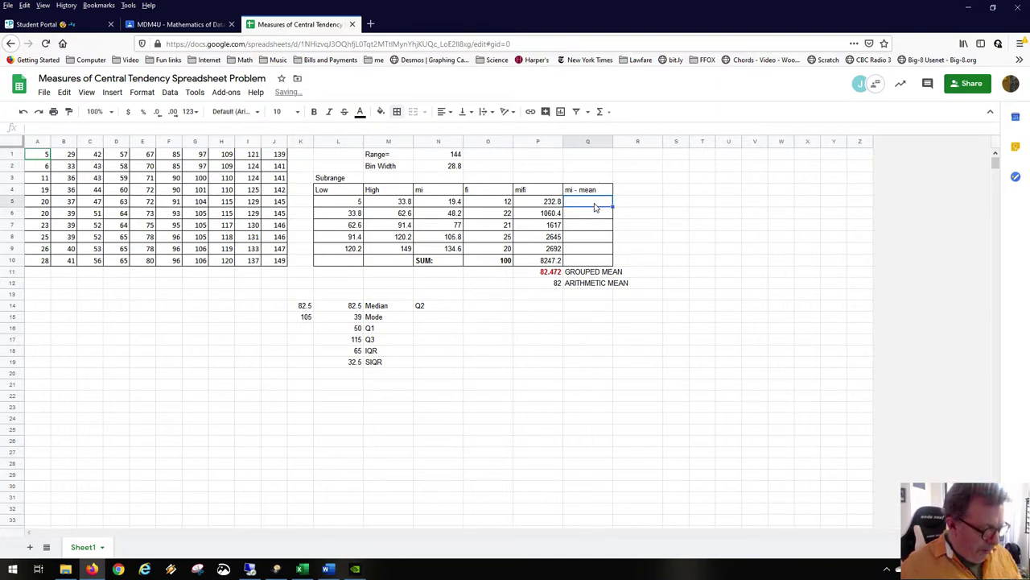
# Step: Enter the formula =N5-$P$11 in cell Q5 to subtract the grouped mean from the first midpoint
pyautogui.write('=')
pyautogui.click(452, 202)
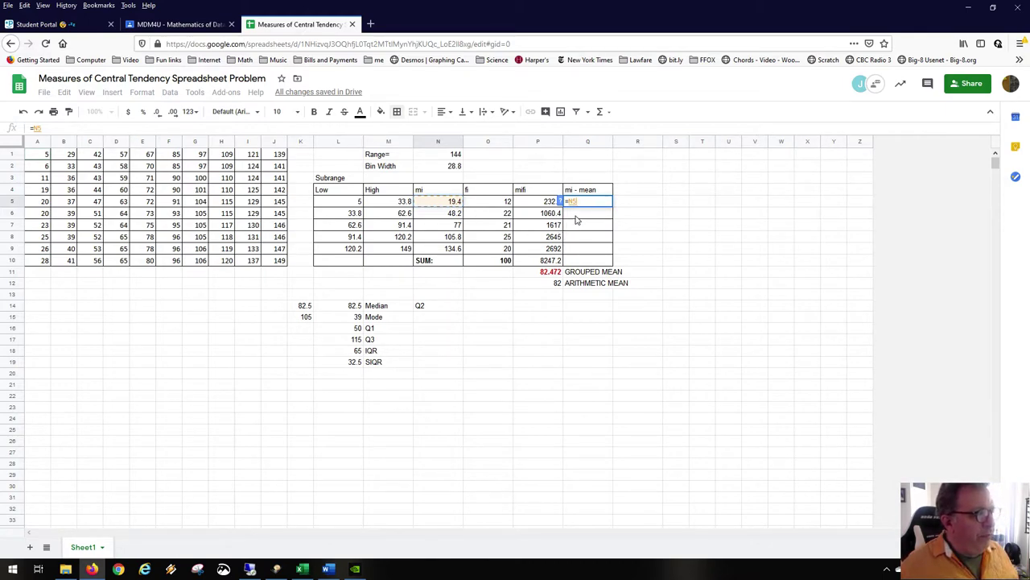
pyautogui.write('-')
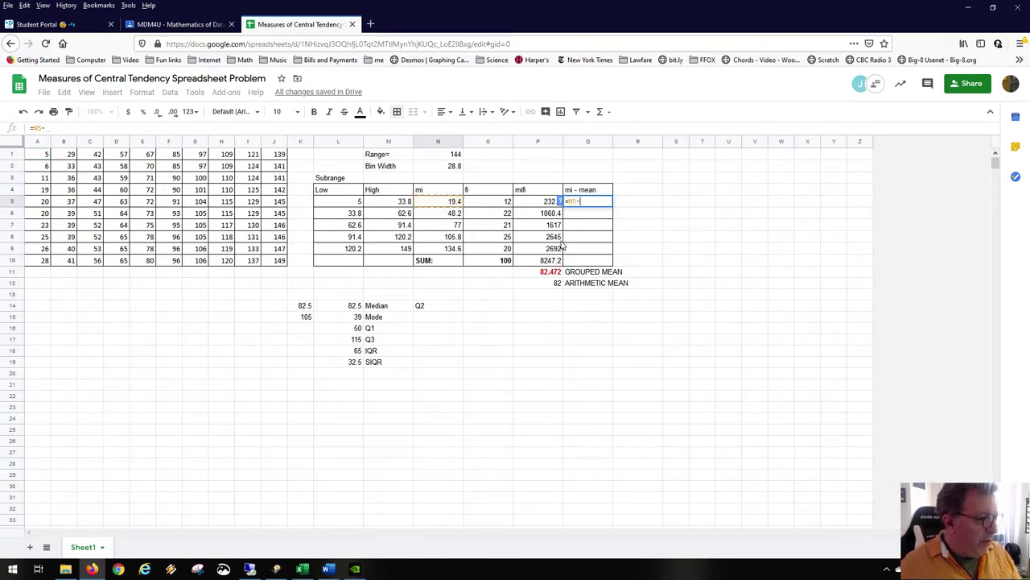
pyautogui.click(553, 274)
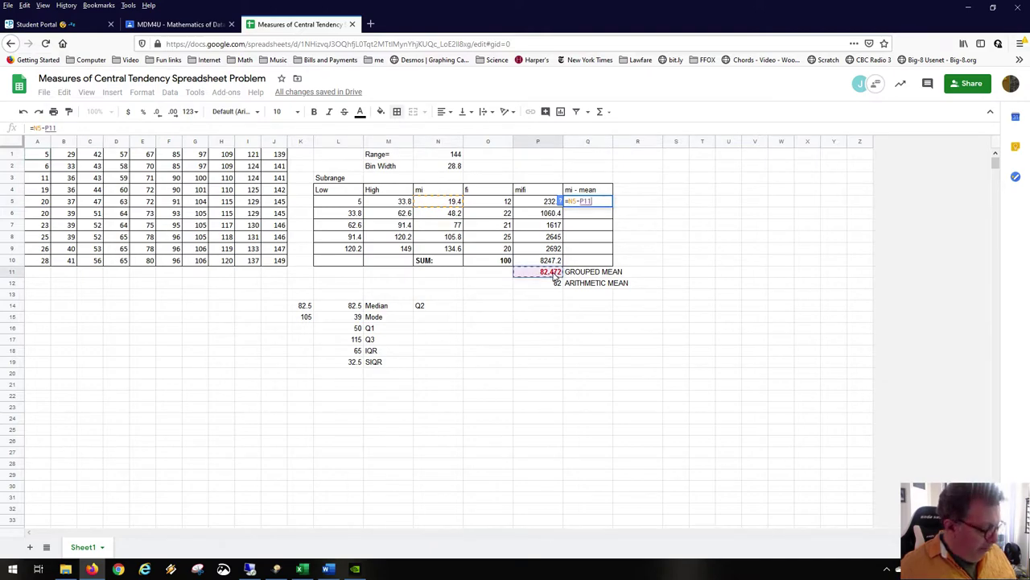
pyautogui.press('F4')
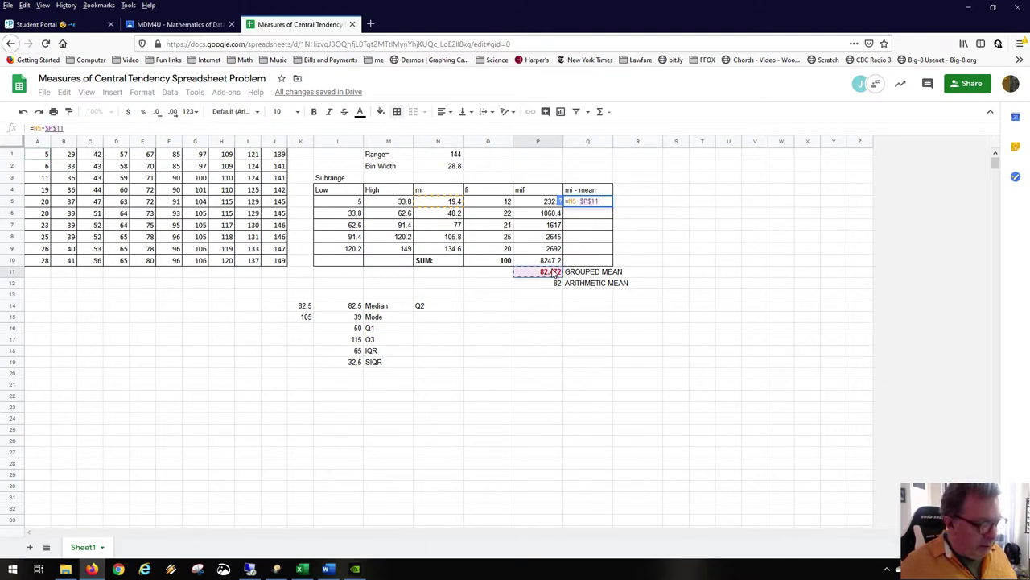
pyautogui.press('Return')
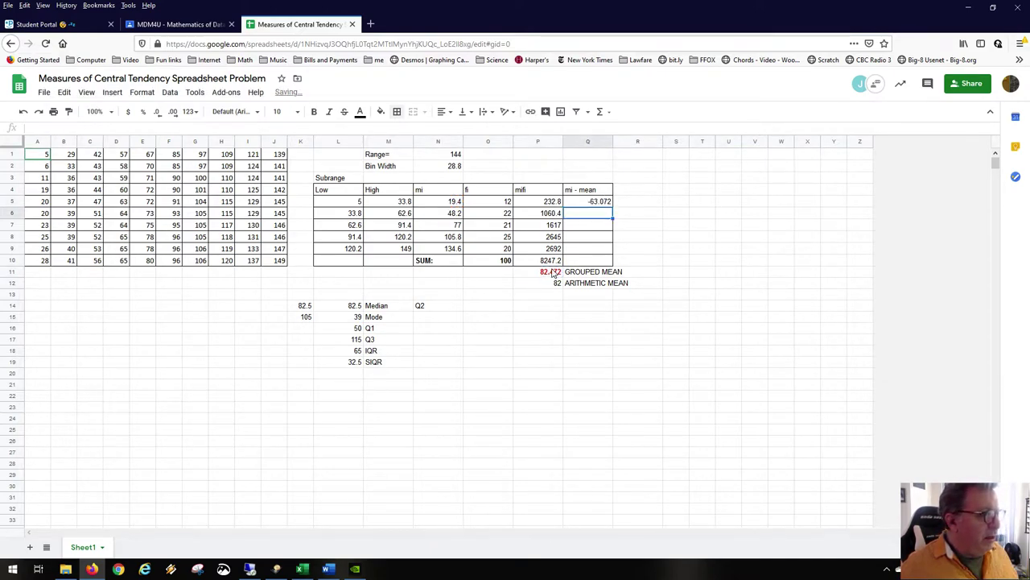
# Step: Fill the deviation formula from Q5 down to Q9 and select Q8 to check its copied formula
pyautogui.click(604, 204)
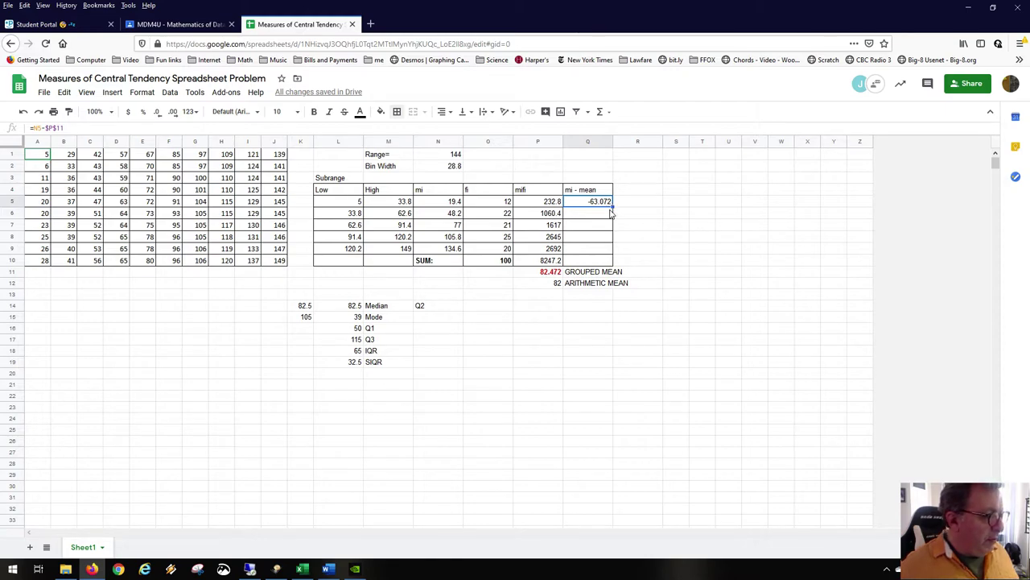
pyautogui.moveTo(612, 211); pyautogui.dragTo(610, 254)
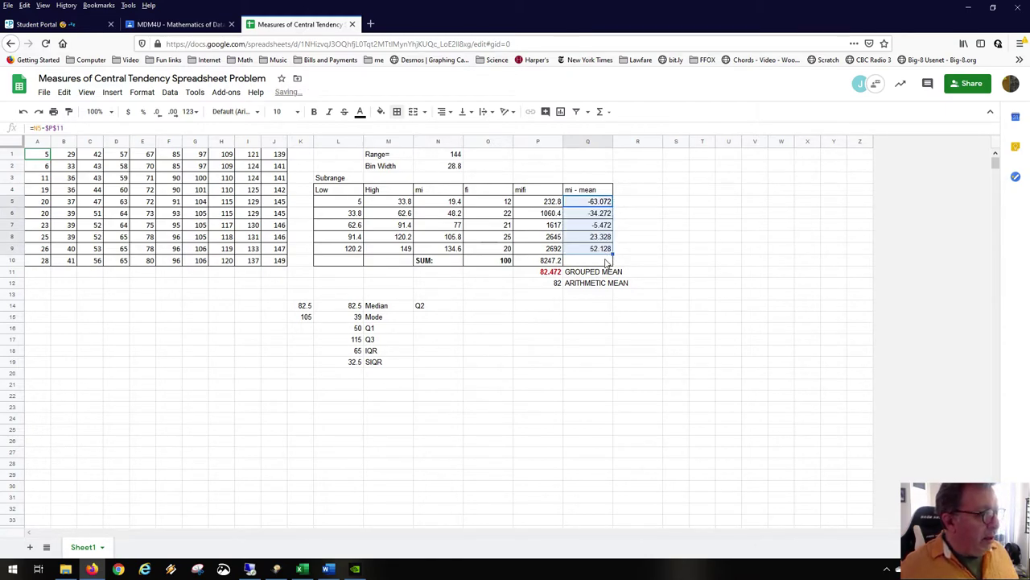
pyautogui.click(601, 237)
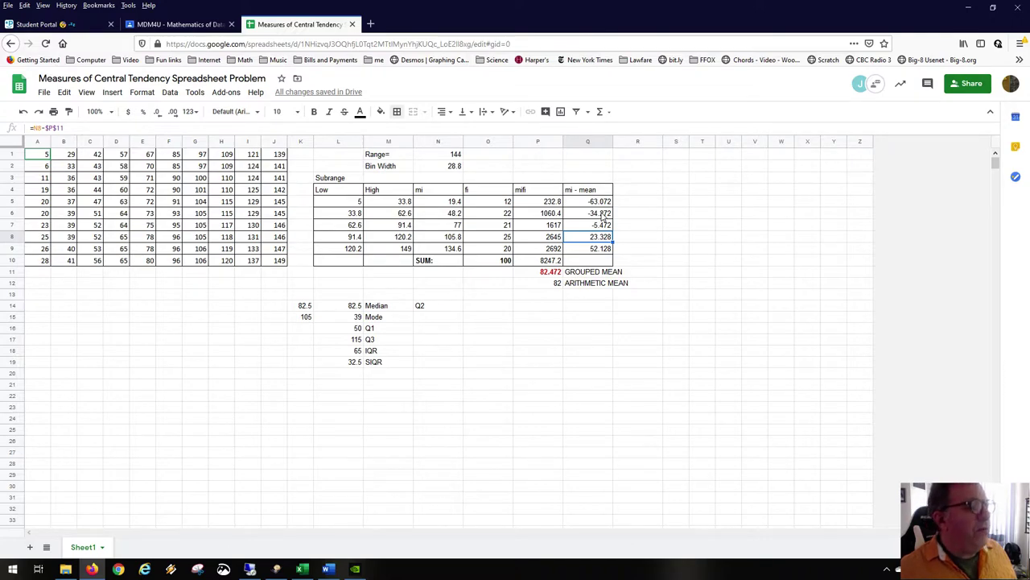
# Step: Check the copied deviation formulas in Q7 and Q8, and enter the header "(mi - mean)^2" in cell R4
pyautogui.click(603, 227)
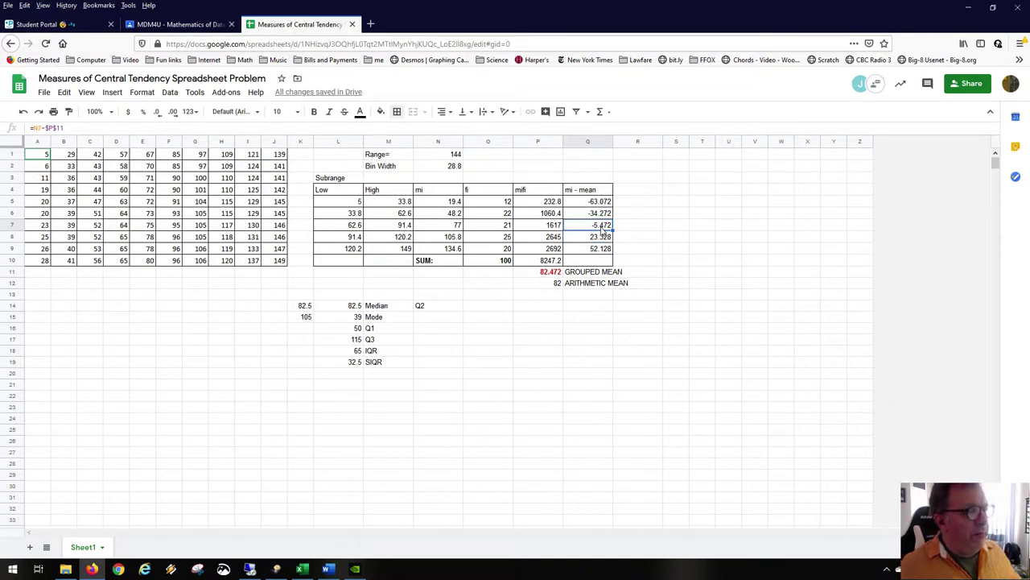
pyautogui.click(598, 239)
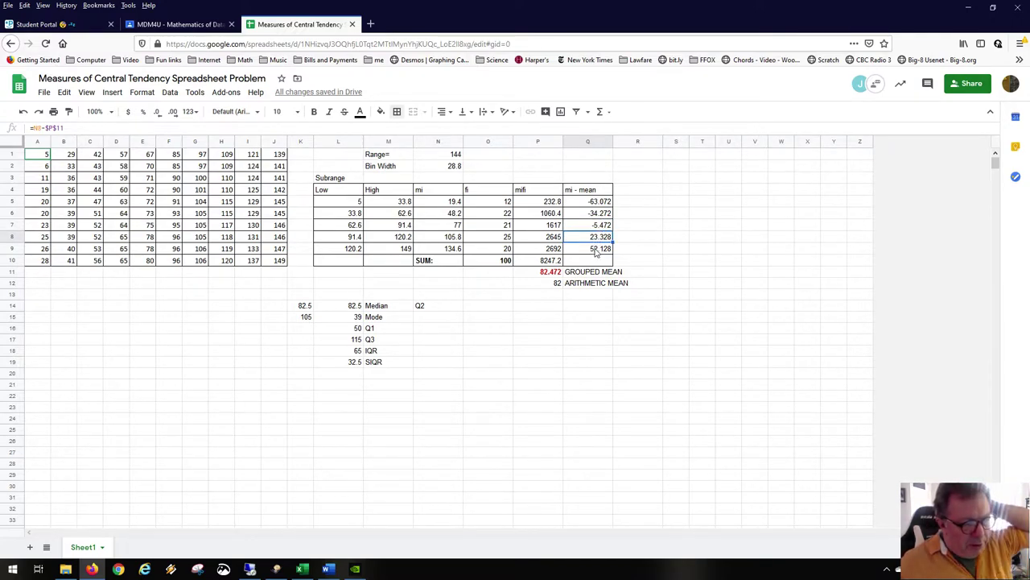
pyautogui.click(629, 193)
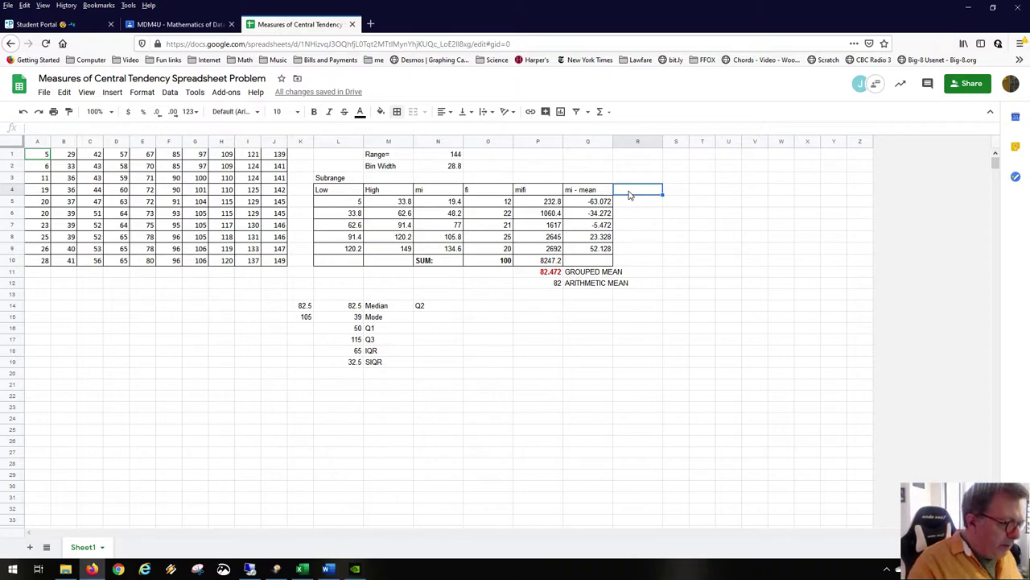
pyautogui.write('(')
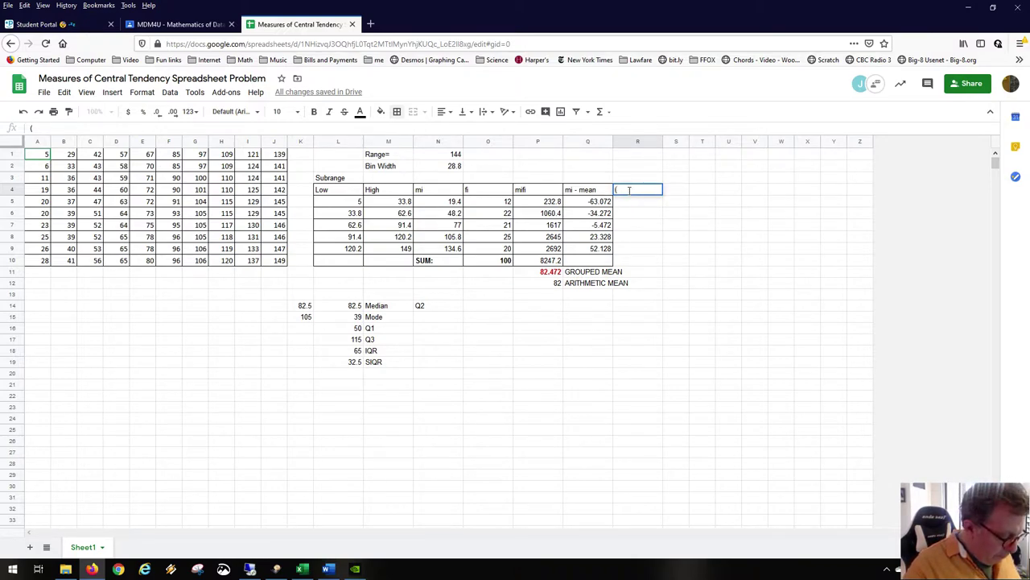
pyautogui.write('mi -')
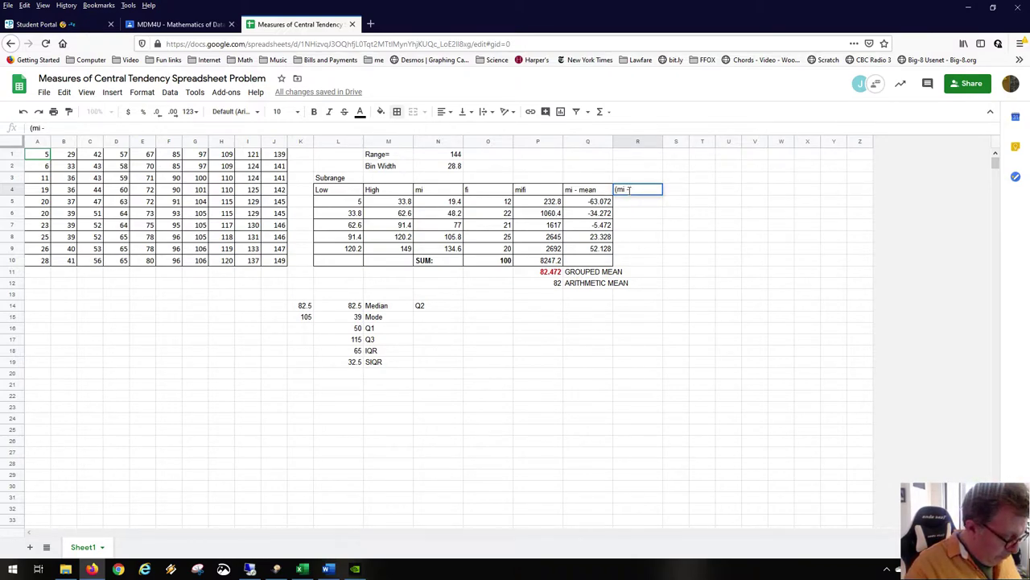
pyautogui.write(' mean)^2')
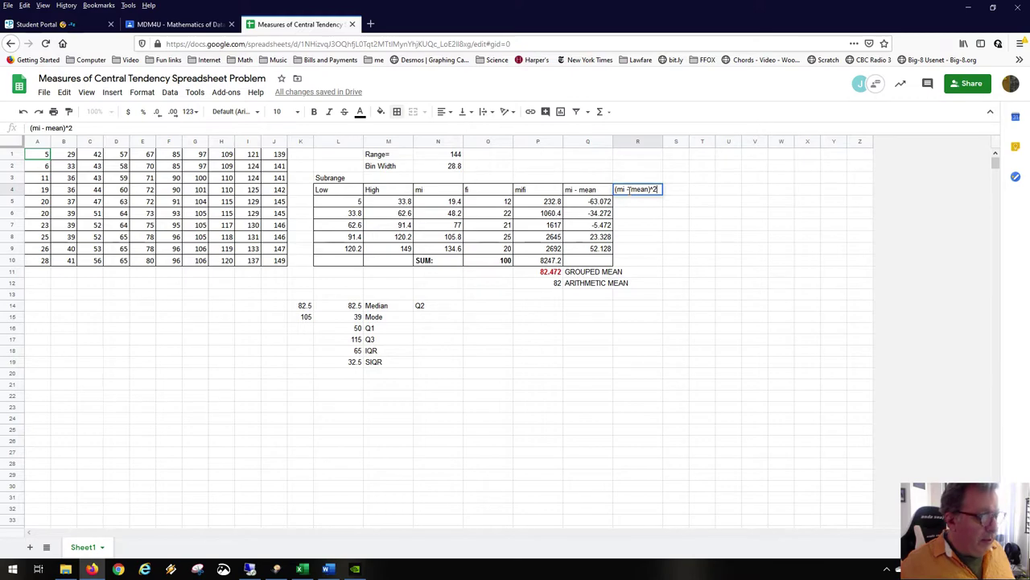
# Step: Apply all borders to cells R4 to R10 to extend the frequency table
pyautogui.moveTo(632, 201); pyautogui.dragTo(632, 263)
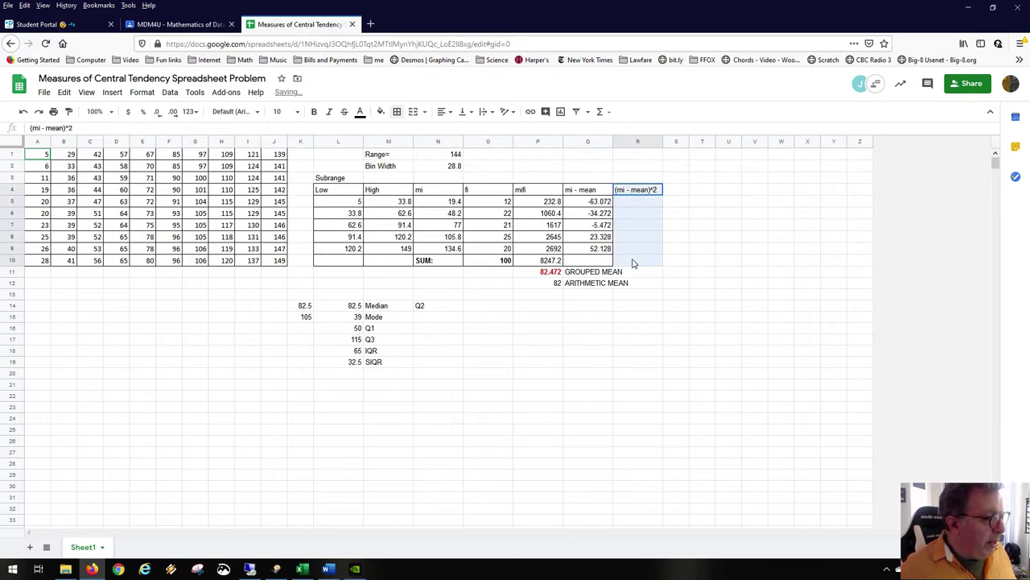
pyautogui.click(395, 112)
pyautogui.click(401, 132)
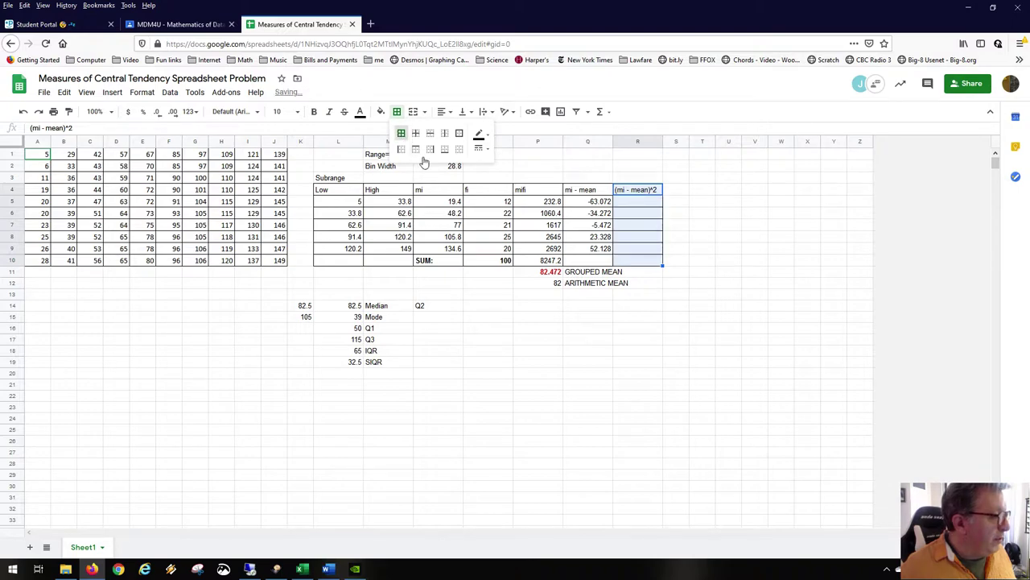
# Step: Enter the formula =Q5^2 in cell R5 to square the first deviation and fill it down to R9
pyautogui.click(636, 204)
pyautogui.write('=')
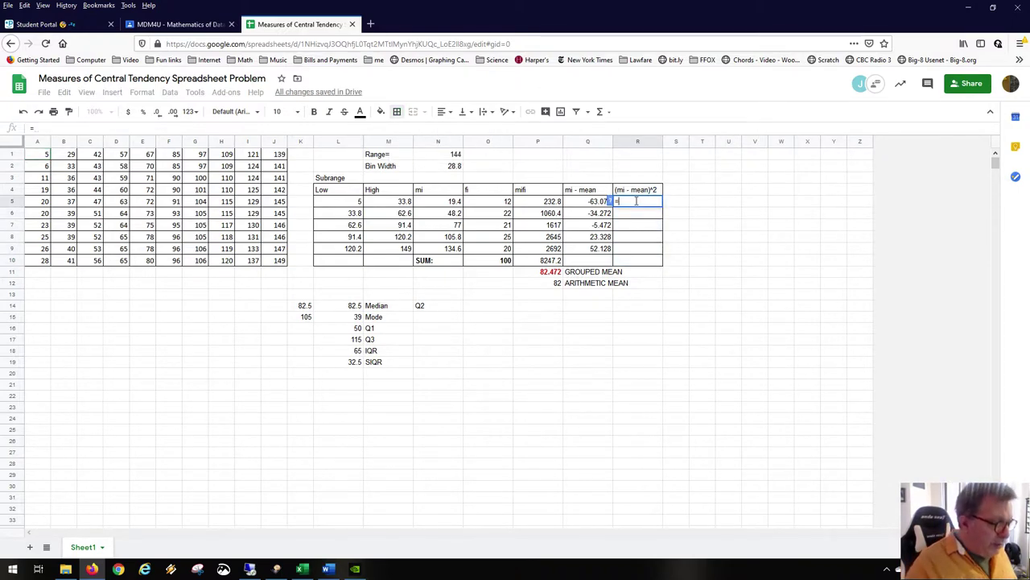
pyautogui.click(600, 205)
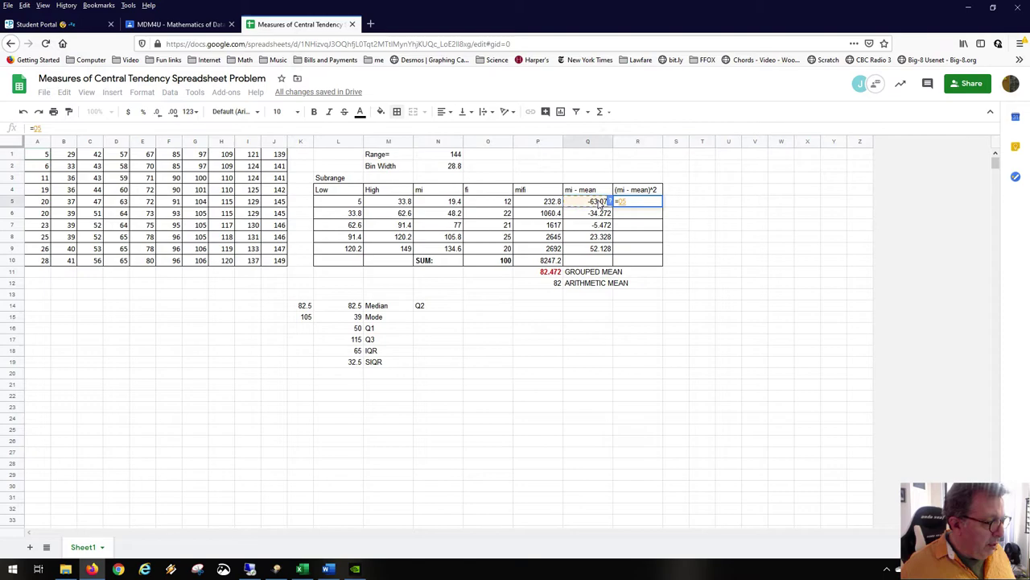
pyautogui.write('^2')
pyautogui.press('Return')
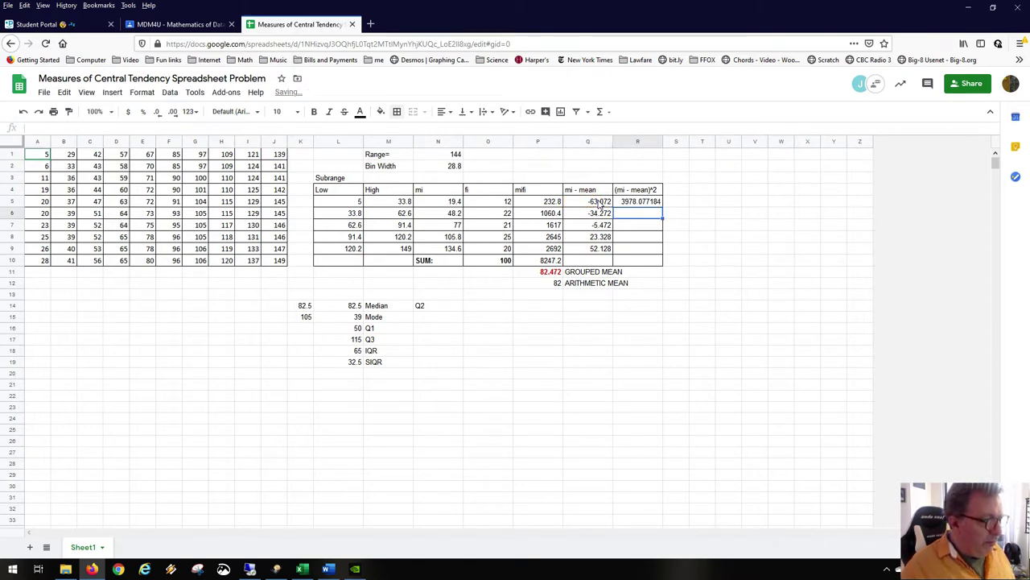
pyautogui.click(642, 203)
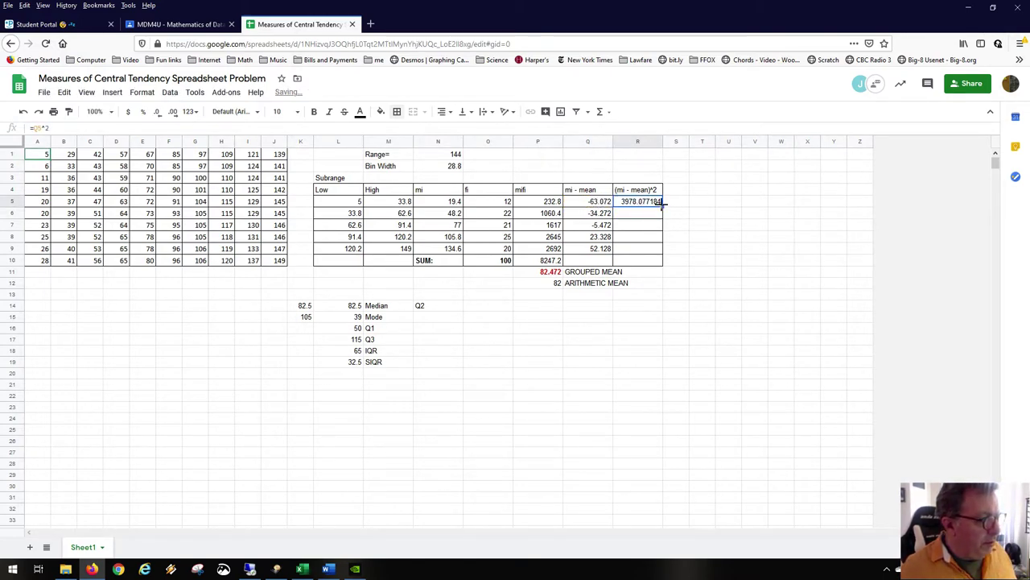
pyautogui.moveTo(662, 207); pyautogui.dragTo(661, 253)
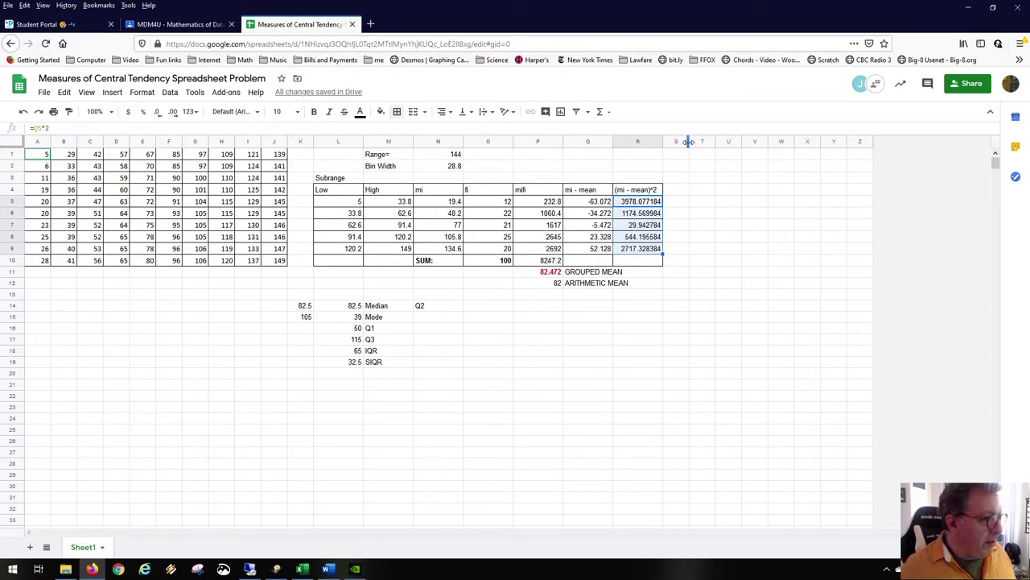
# Step: Widen column S to about the width of column R and enter the header "fi(mi - mean)^2" in cell S4
pyautogui.moveTo(688, 142); pyautogui.dragTo(714, 141)
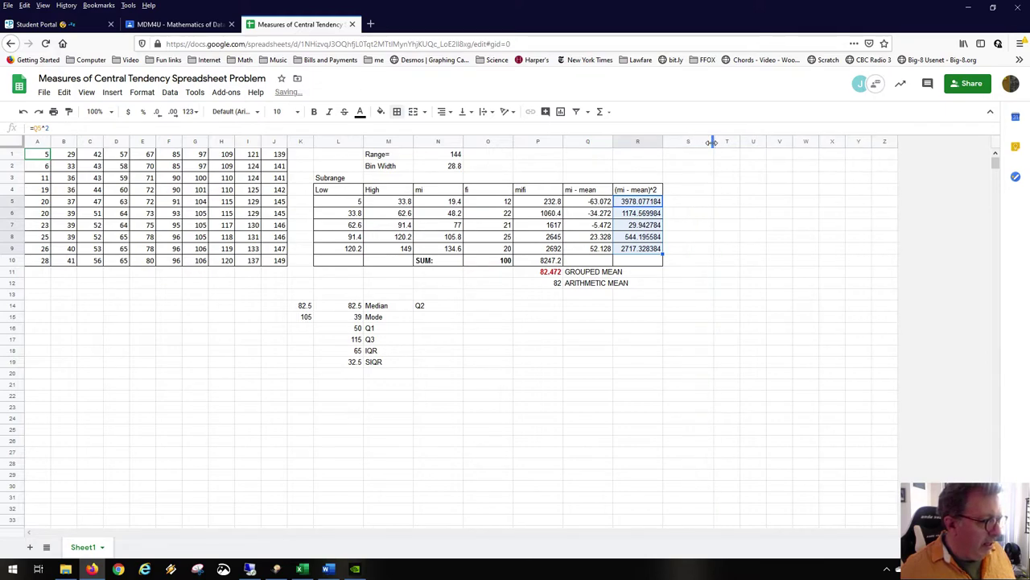
pyautogui.click(700, 191)
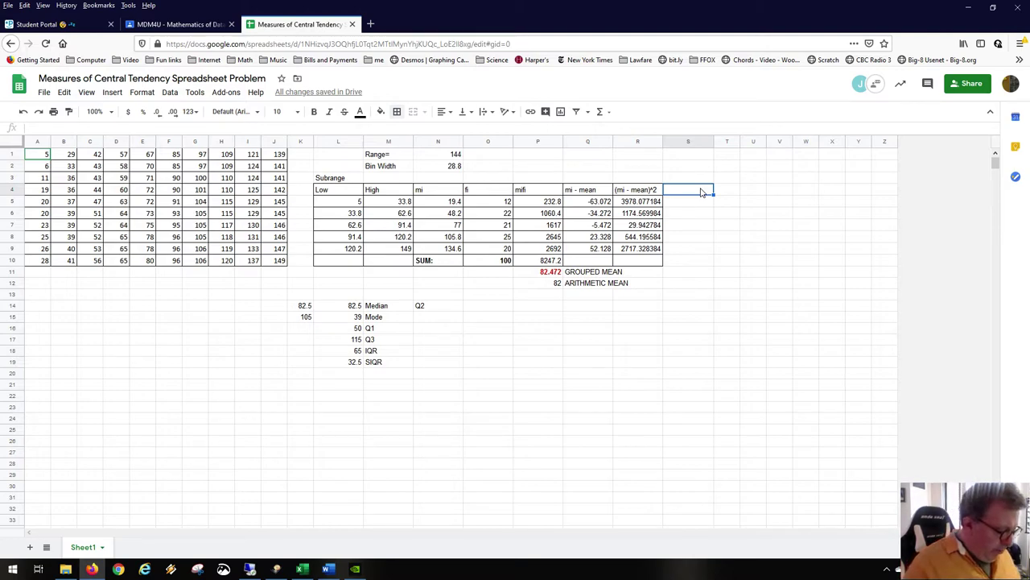
pyautogui.write('fi')
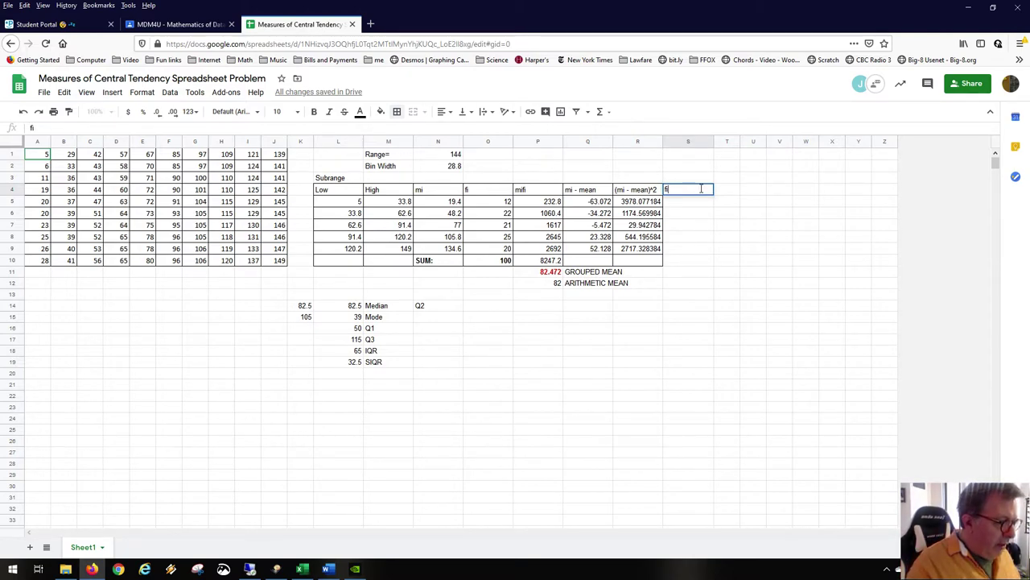
pyautogui.press('Escape')
pyautogui.press('Left')
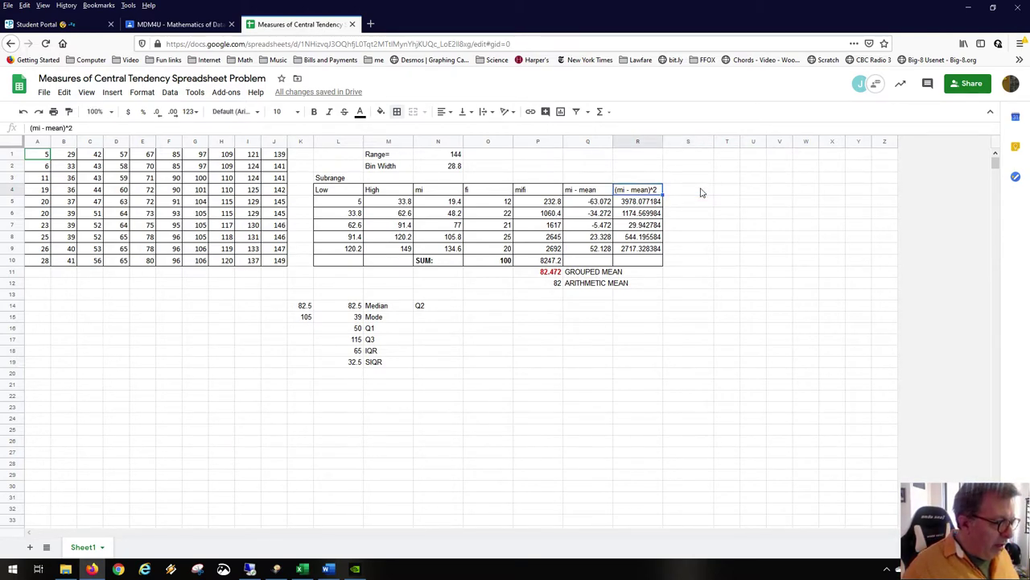
pyautogui.click(701, 192)
pyautogui.write('(mi - mean)^2')
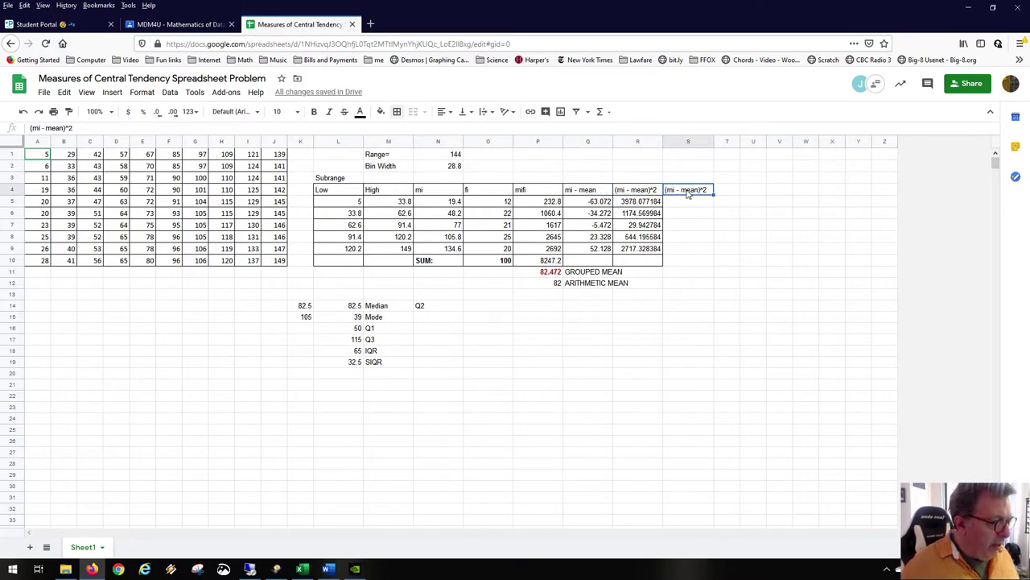
pyautogui.doubleClick(669, 189)
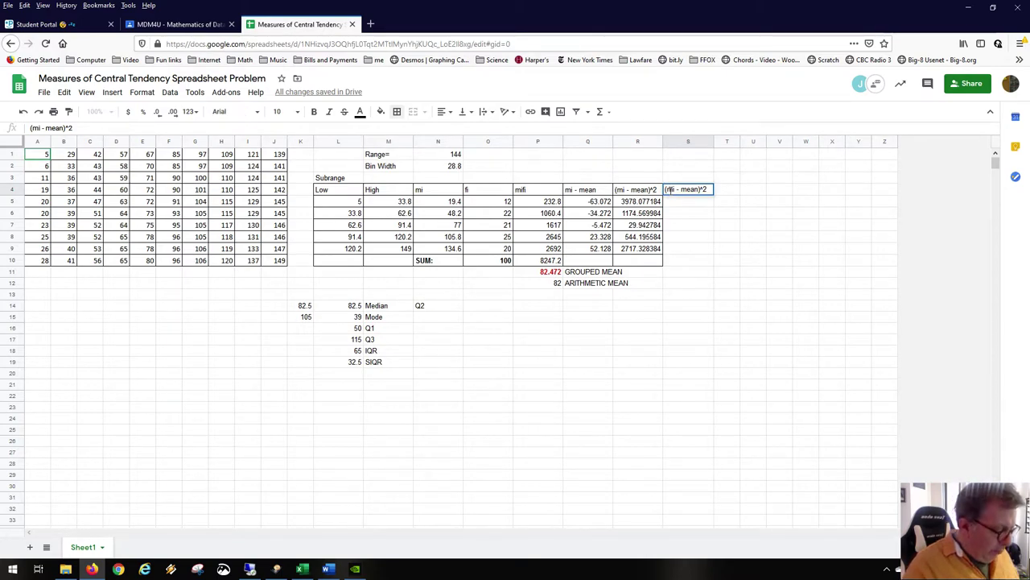
pyautogui.write('fi')
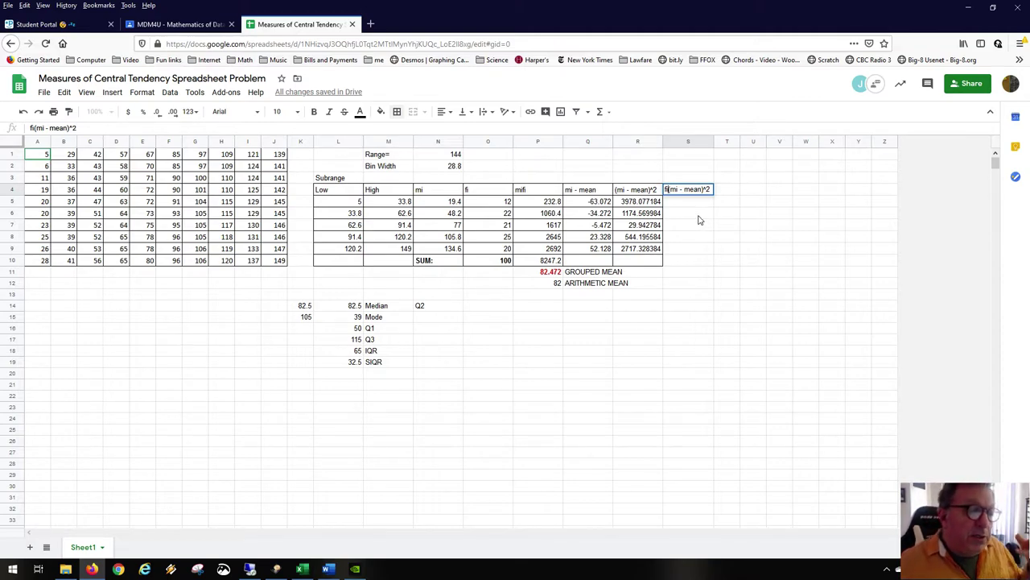
pyautogui.press('Return')
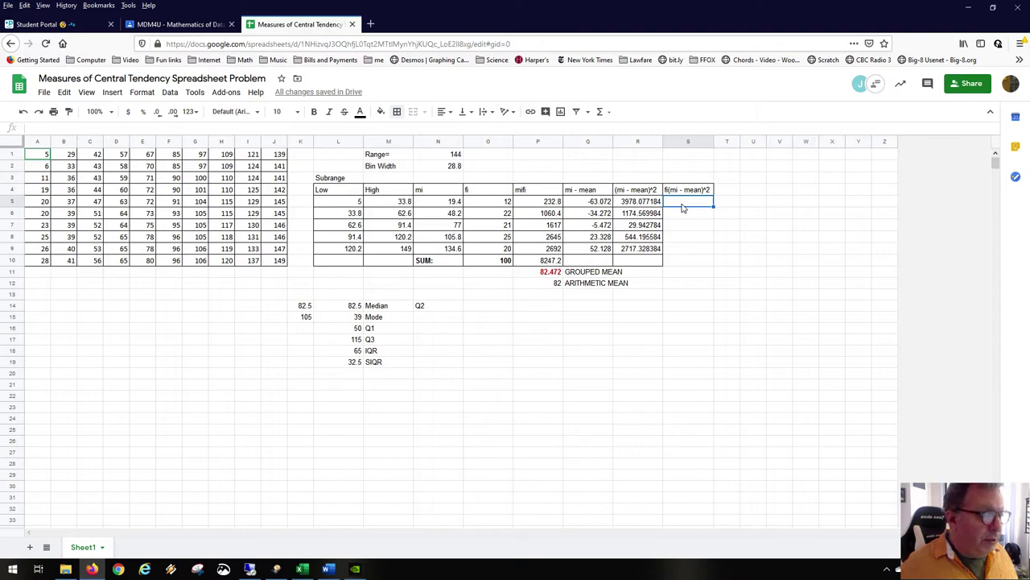
# Step: Apply all borders to cells S5 to S10 below the new header
pyautogui.moveTo(683, 207); pyautogui.dragTo(690, 260)
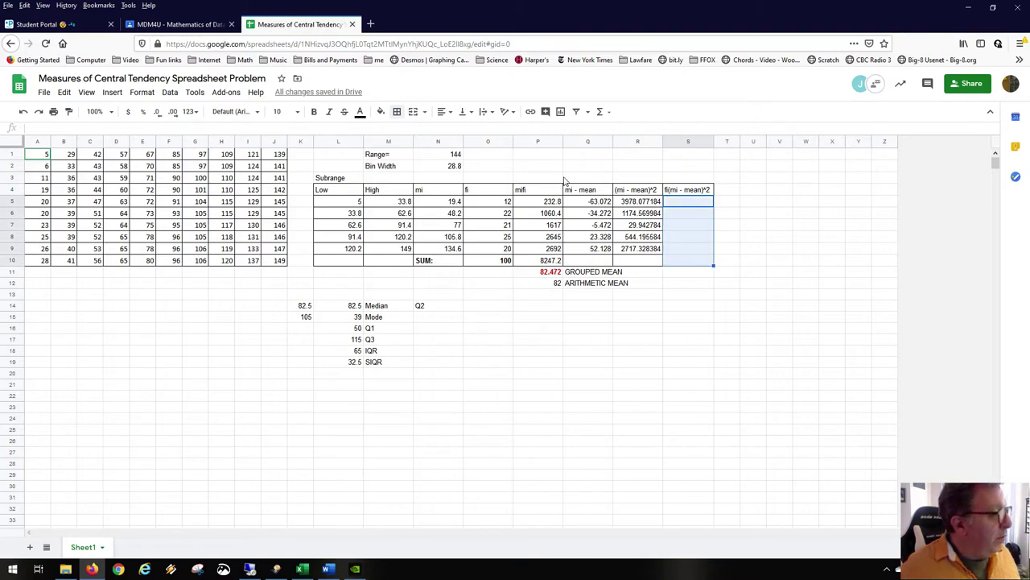
pyautogui.click(397, 113)
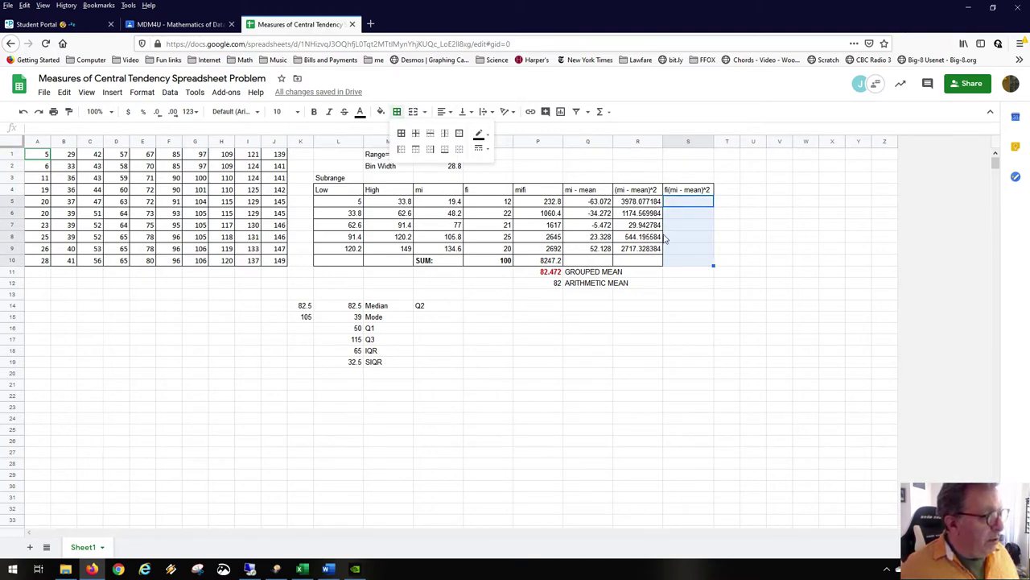
pyautogui.click(401, 133)
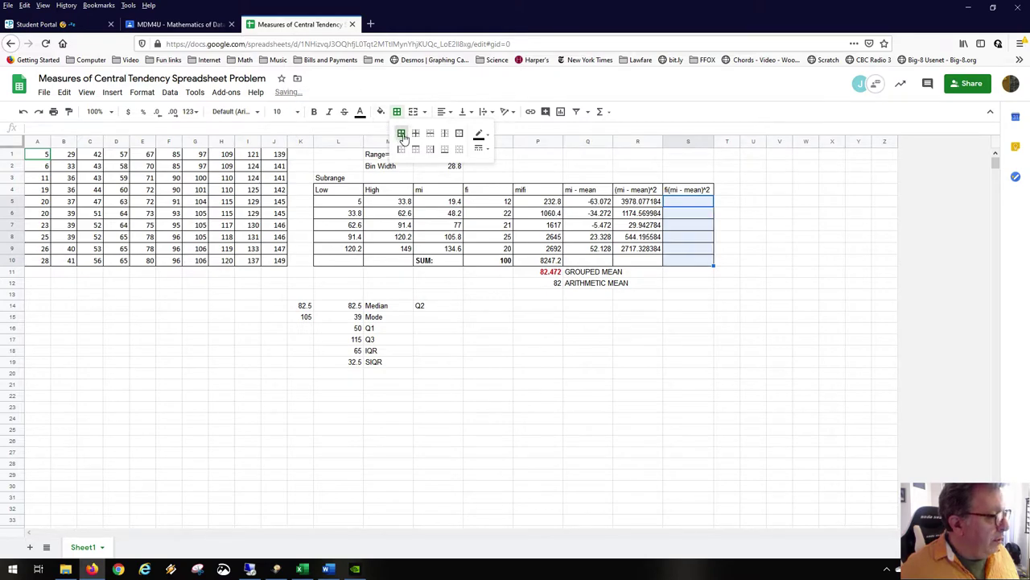
# Step: Enter the formula =O5*R5 in cell S5 to weight the squared deviation by its frequency, and fill it down to S9
pyautogui.click(684, 203)
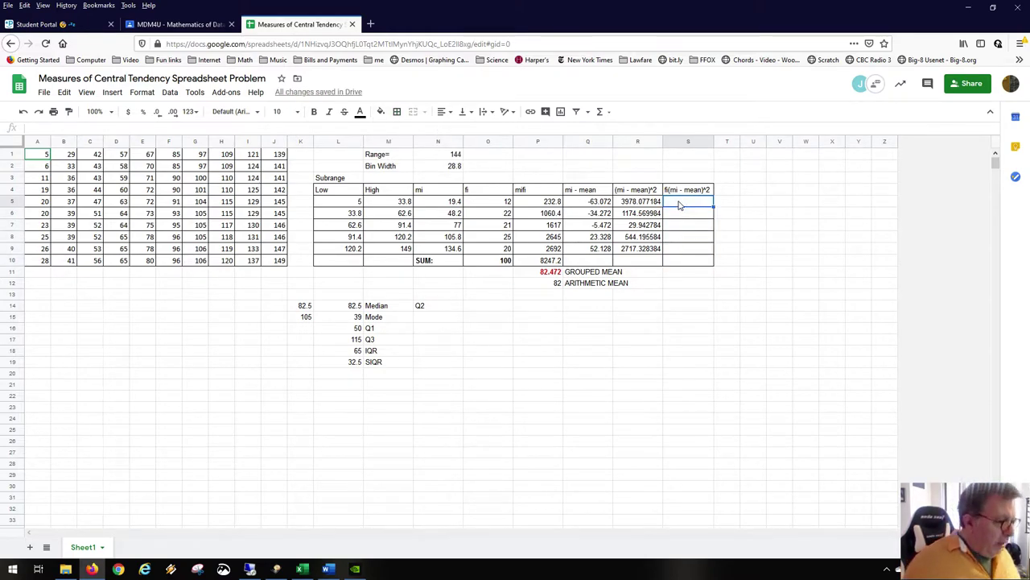
pyautogui.write('=')
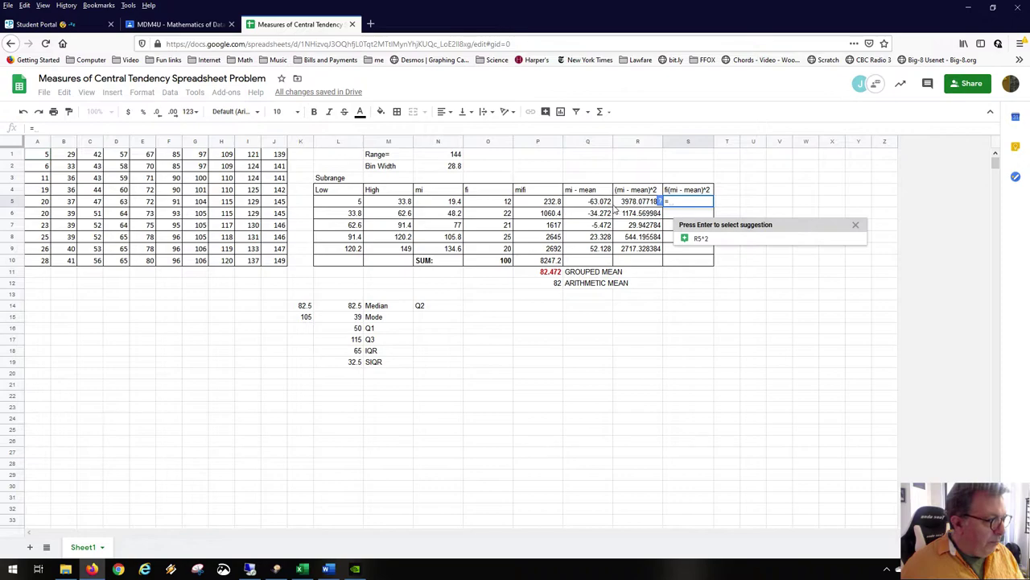
pyautogui.click(496, 206)
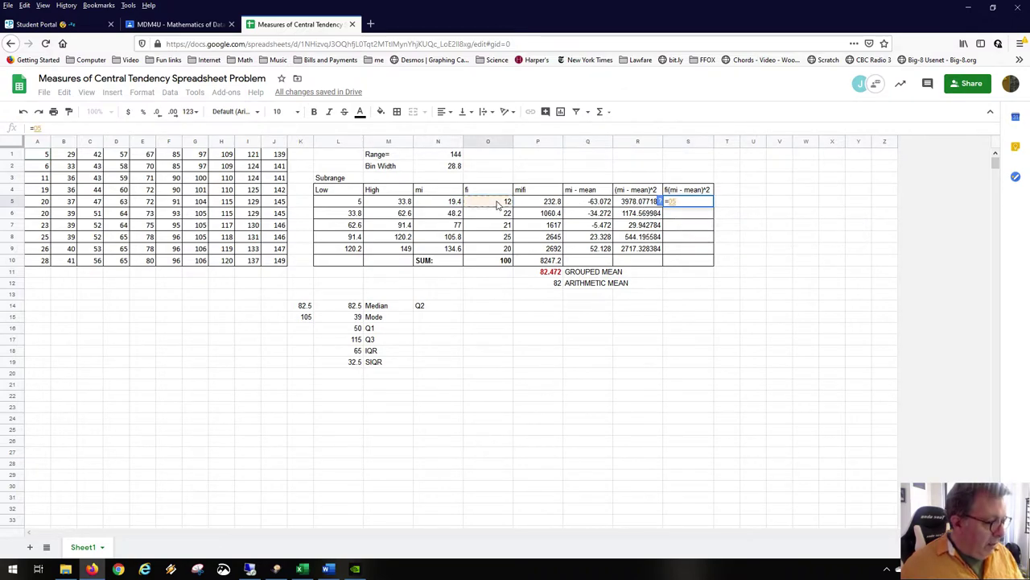
pyautogui.write('*')
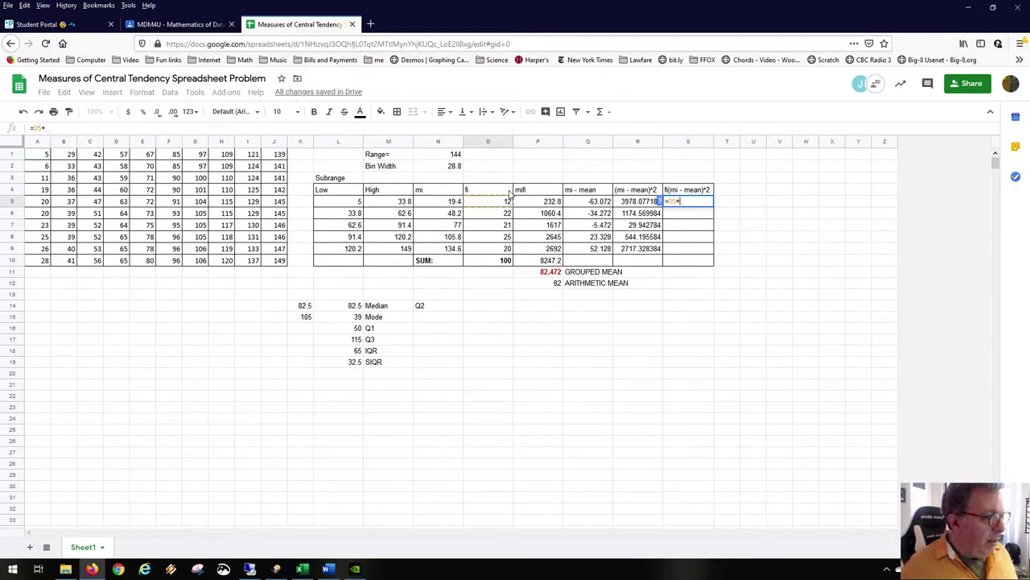
pyautogui.click(635, 205)
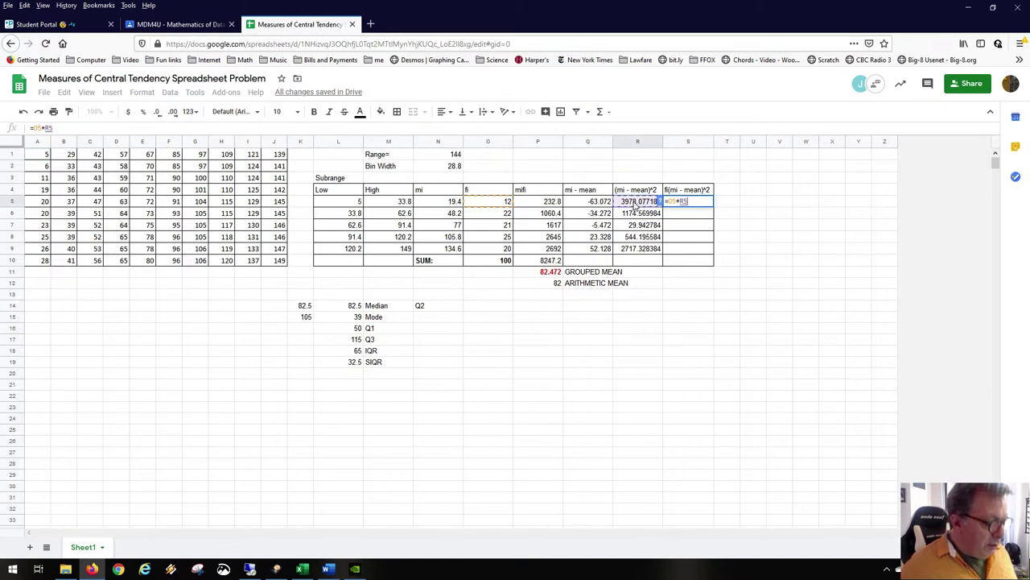
pyautogui.press('Return')
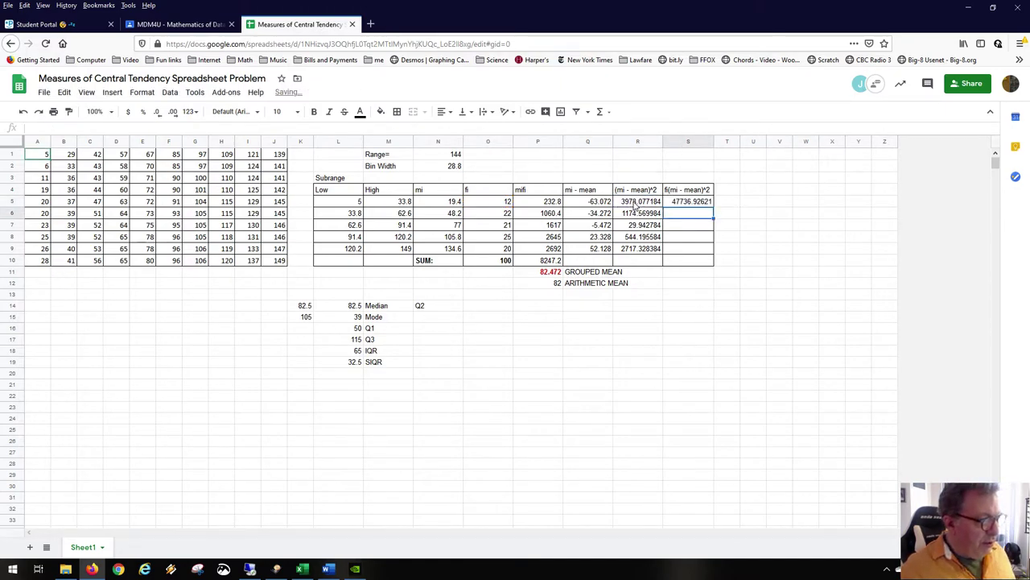
pyautogui.click(688, 203)
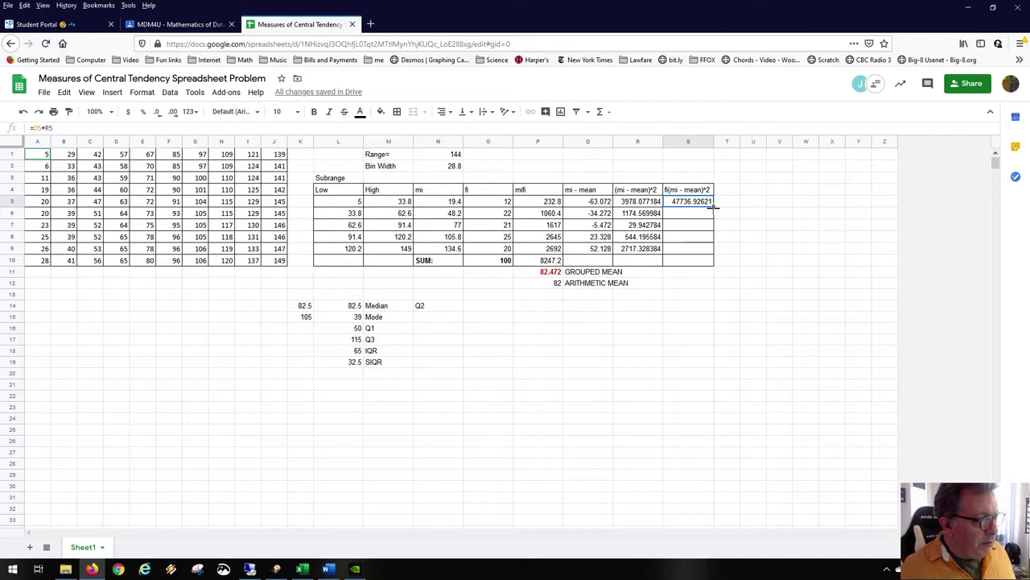
pyautogui.moveTo(713, 208); pyautogui.dragTo(716, 258)
# Step: Fill the unused sum-row cells Q10 and R10 with dark grey
pyautogui.click(705, 264)
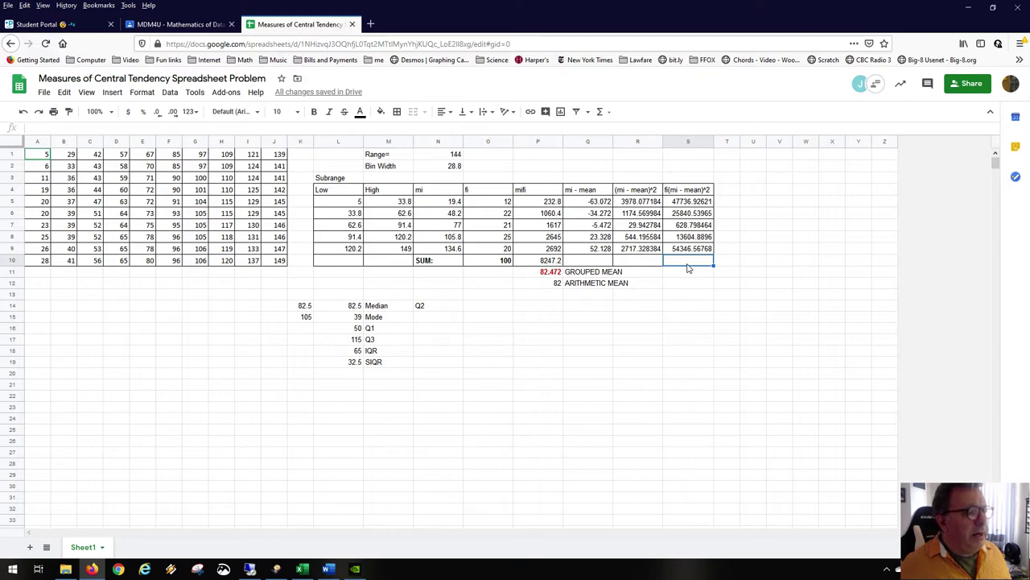
pyautogui.moveTo(608, 263); pyautogui.dragTo(634, 264)
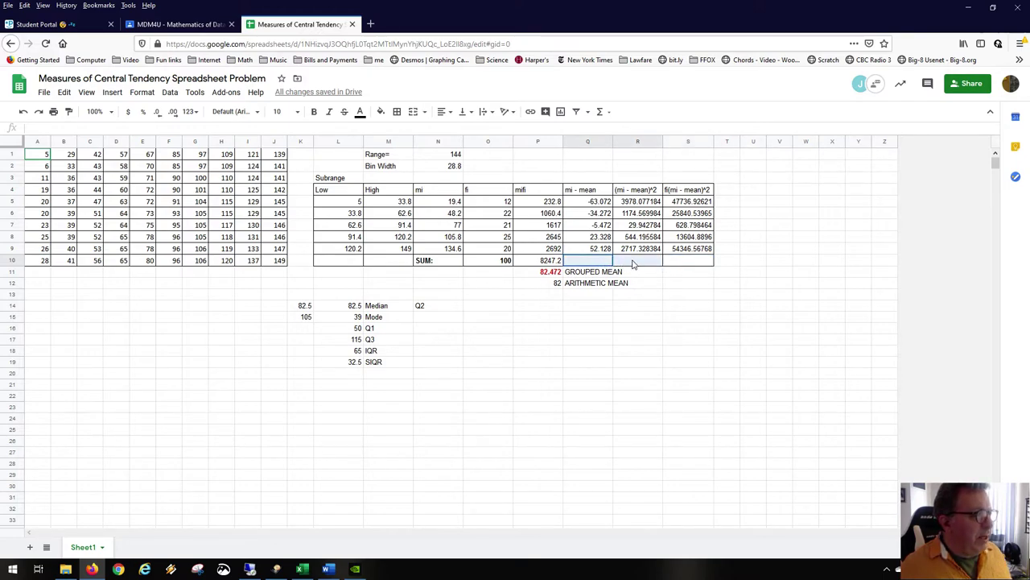
pyautogui.click(381, 113)
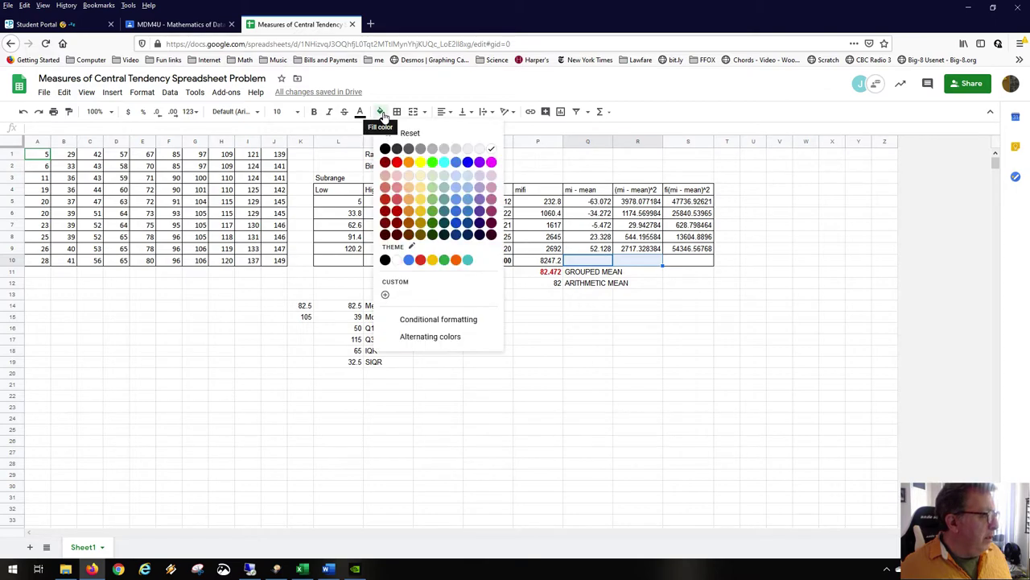
pyautogui.click(410, 150)
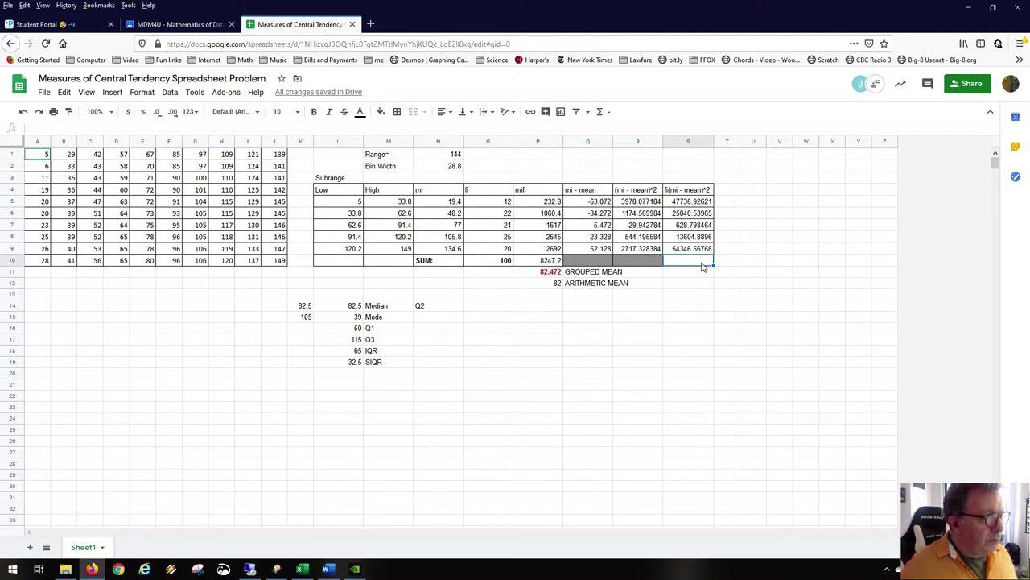
pyautogui.click(876, 83)
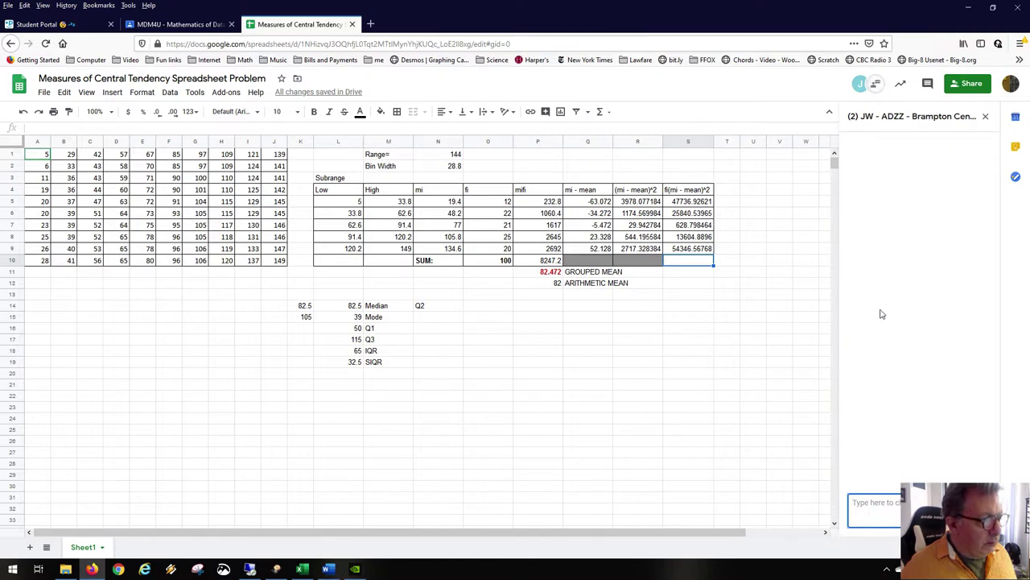
pyautogui.click(876, 85)
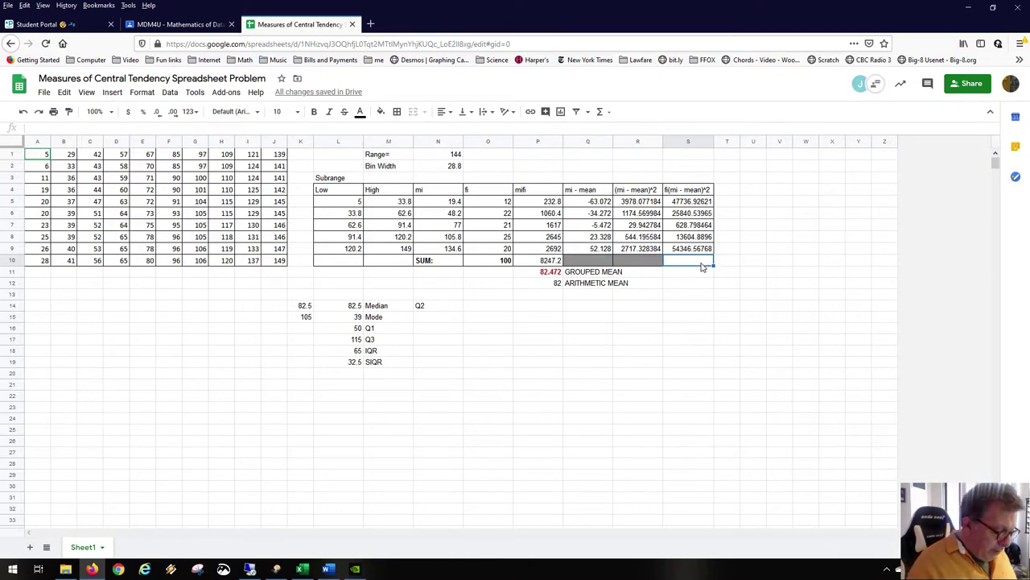
# Step: Total the weighted squared deviations in cell S10 with =sum(S5:S9) and label the total "Sum of the squares" in T10
pyautogui.write('=')
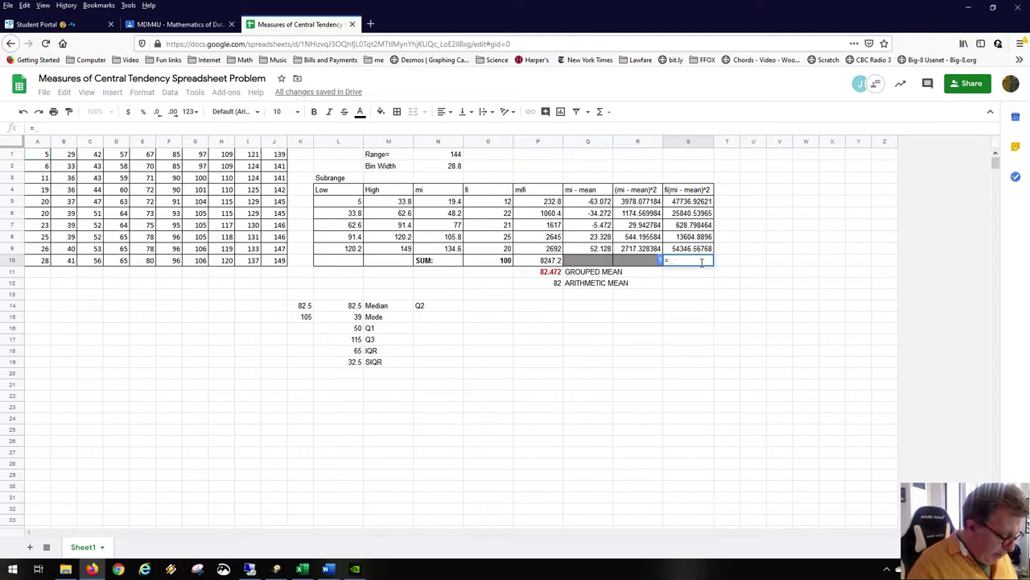
pyautogui.write('sum(')
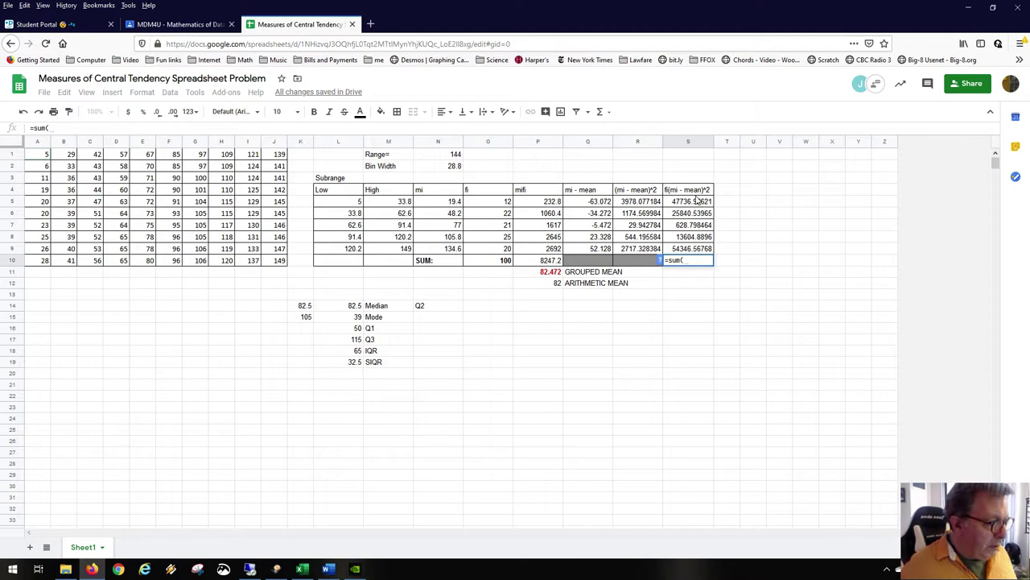
pyautogui.moveTo(697, 202); pyautogui.dragTo(697, 250)
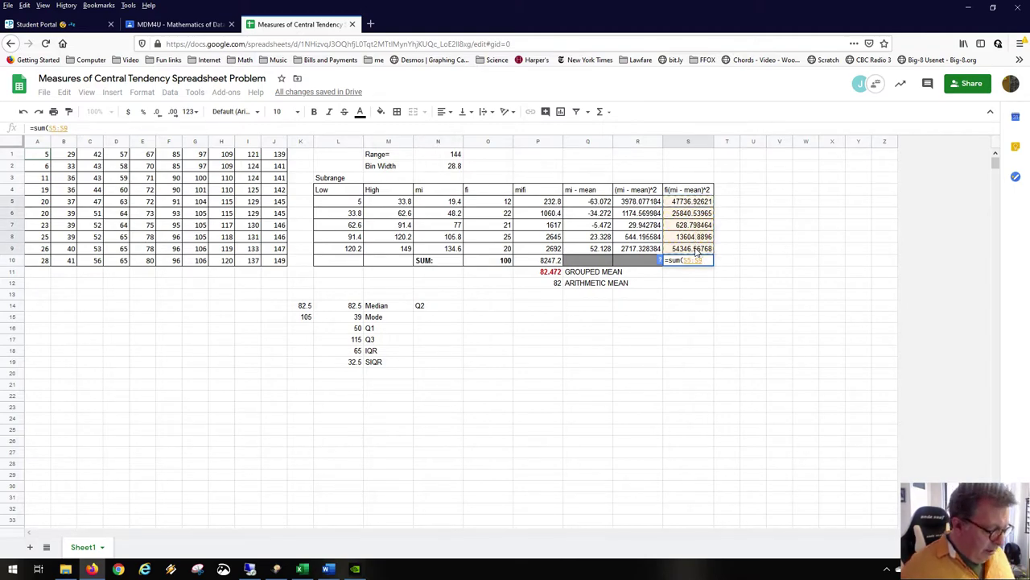
pyautogui.write(')')
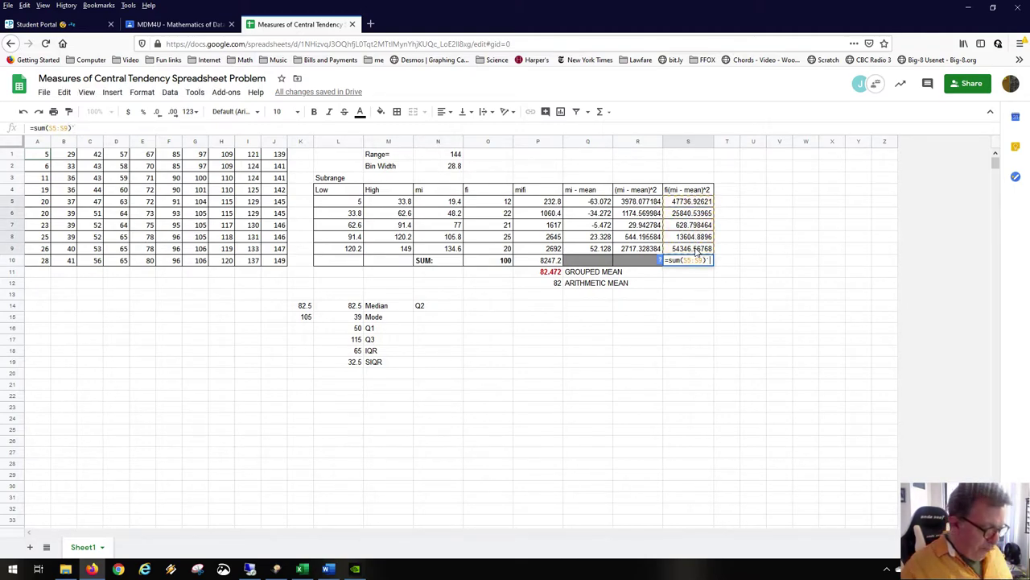
pyautogui.press('Tab')
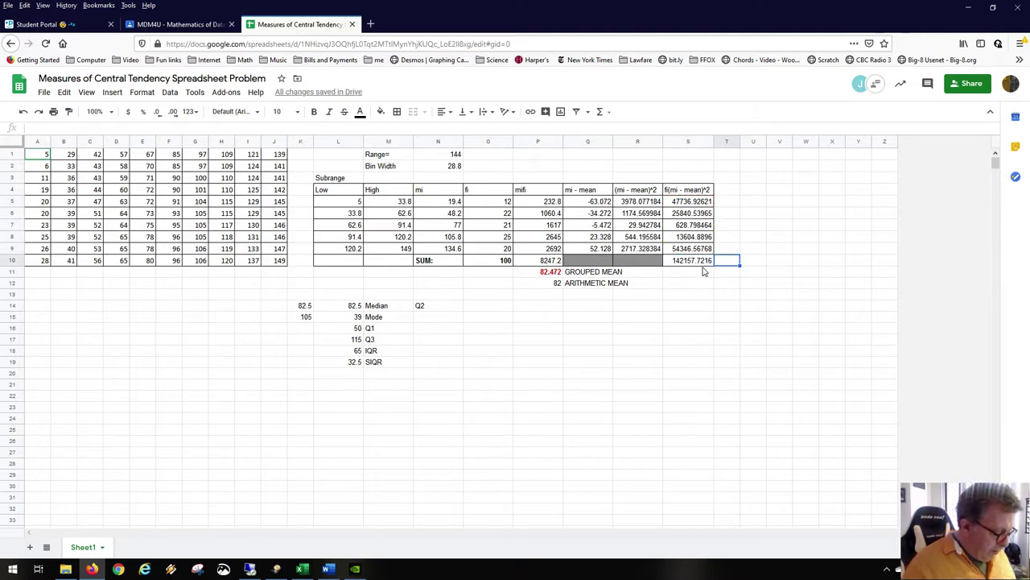
pyautogui.write('Sum of the ')
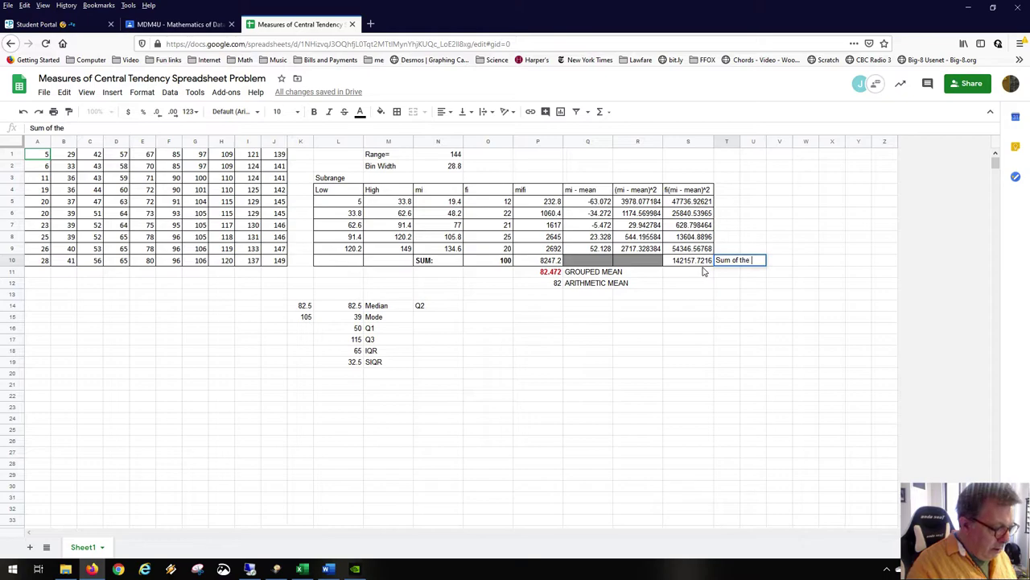
pyautogui.write('squares')
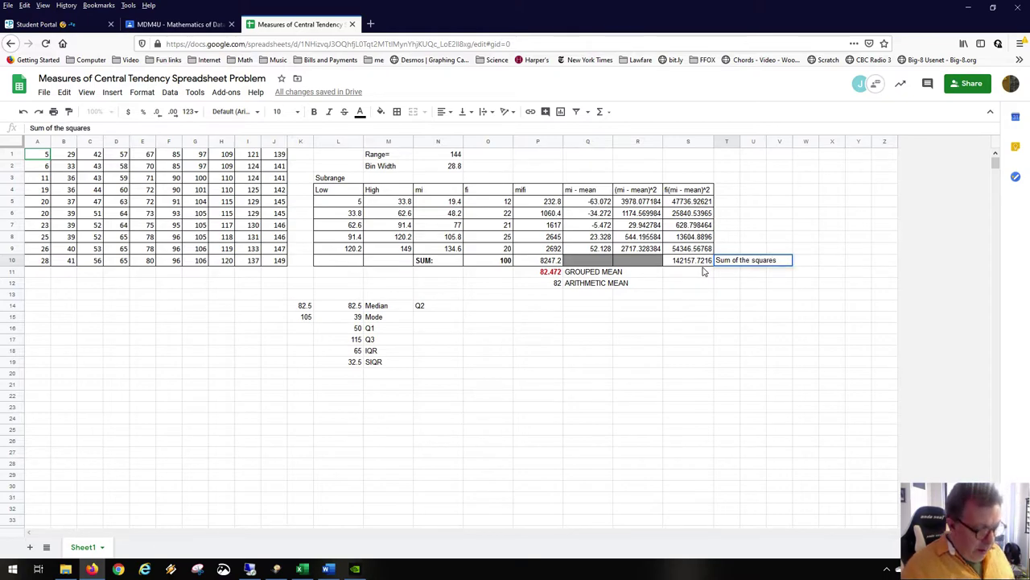
pyautogui.click(702, 272)
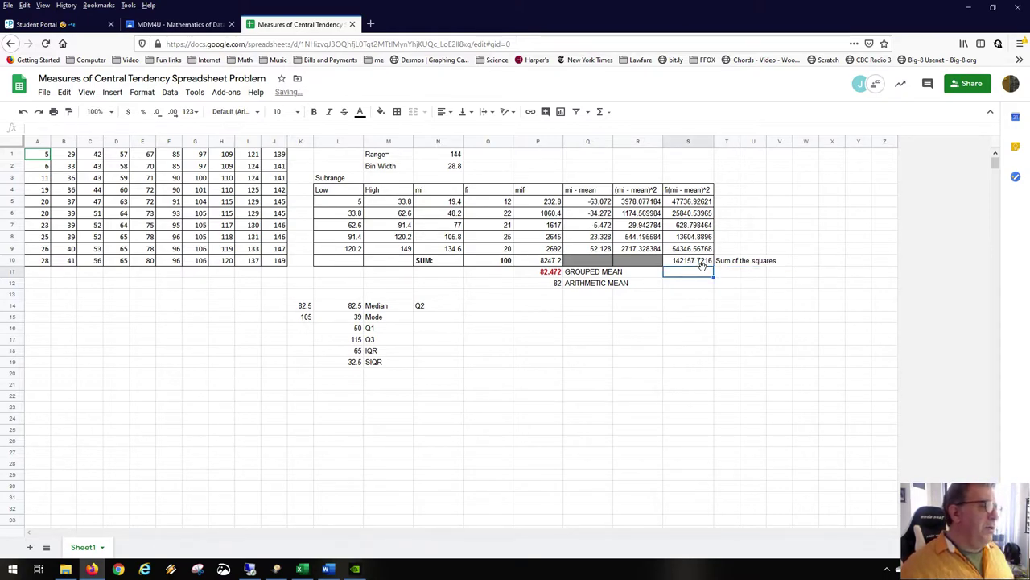
# Step: Enter the label "Variance" in cell T11, below the sum of squares label
pyautogui.press('Right')
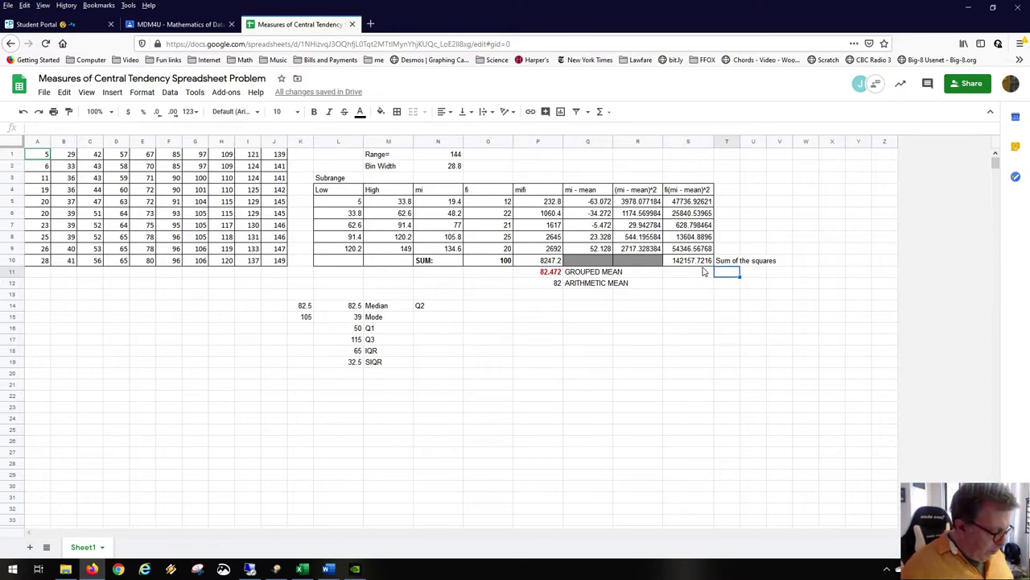
pyautogui.write('Var')
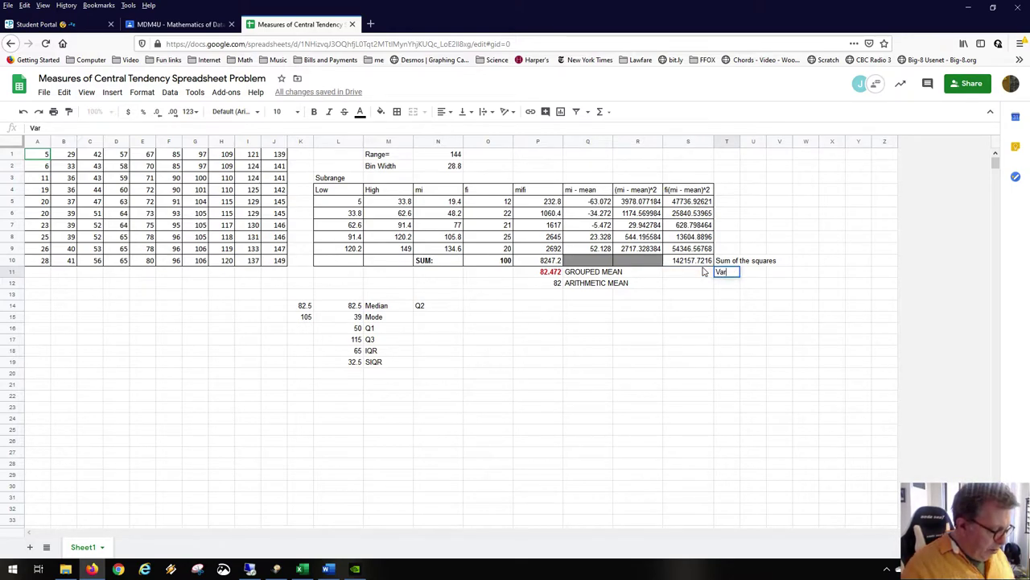
pyautogui.write('iance')
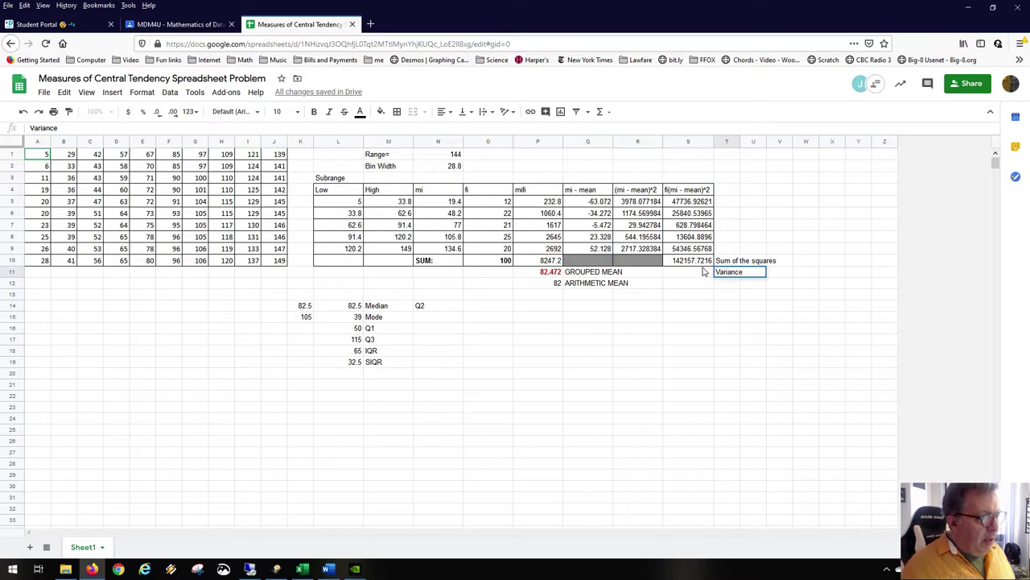
pyautogui.press('Left')
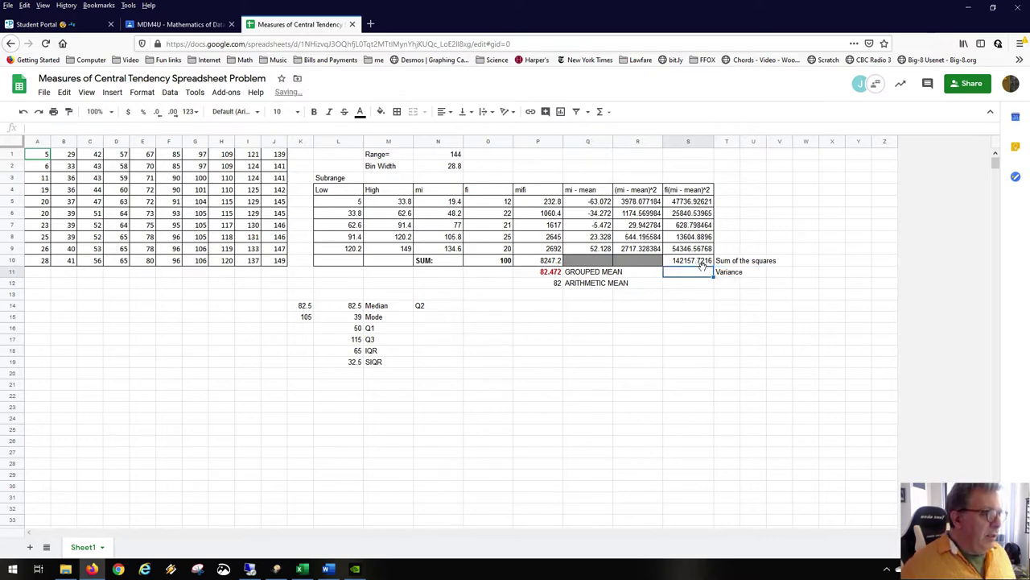
# Step: Calculate the variance in cell S11 with =S10/(O10-1), dividing the sum of squares by the total frequency minus one
pyautogui.click(701, 261)
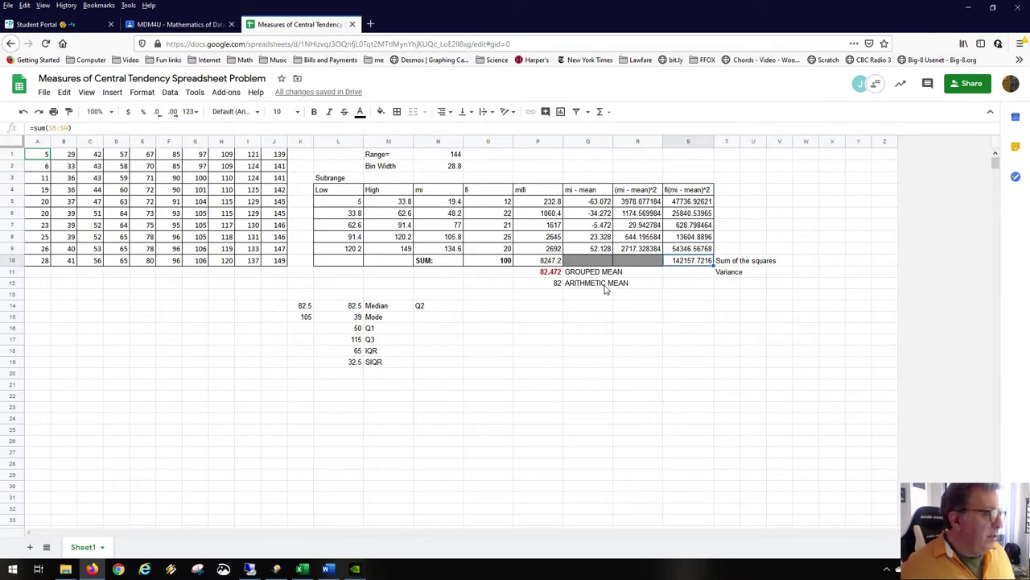
pyautogui.click(495, 263)
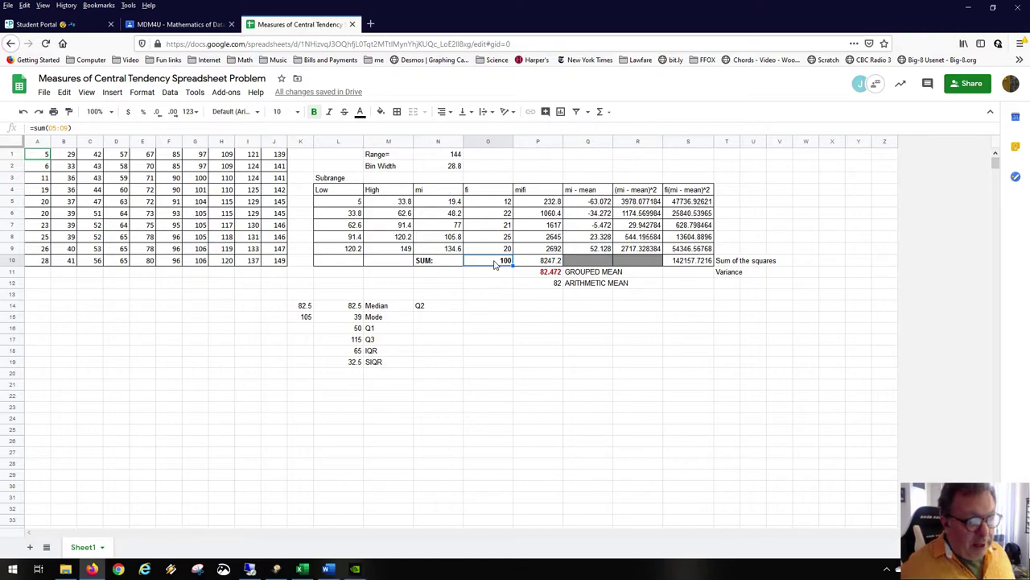
pyautogui.click(687, 274)
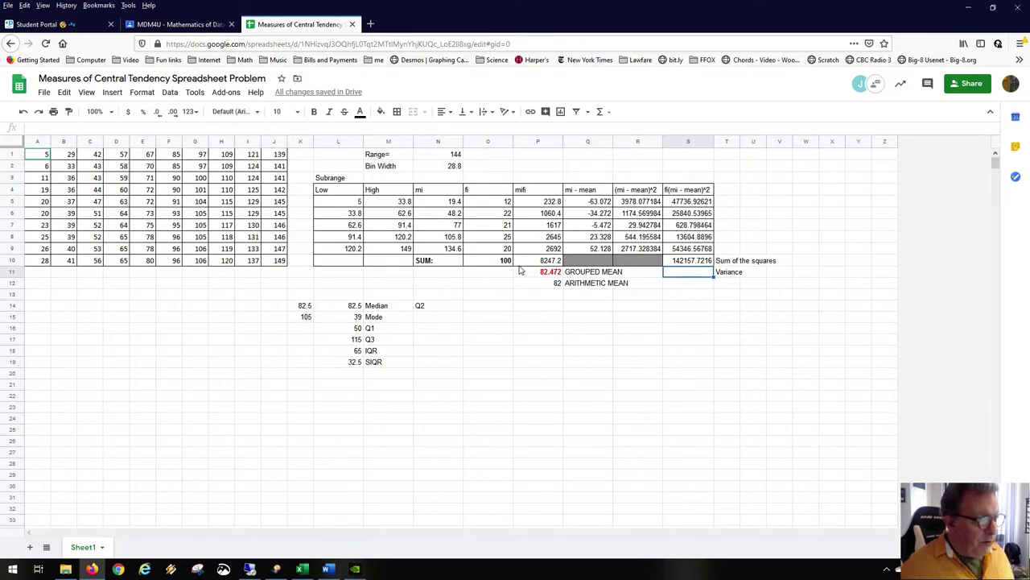
pyautogui.write('=')
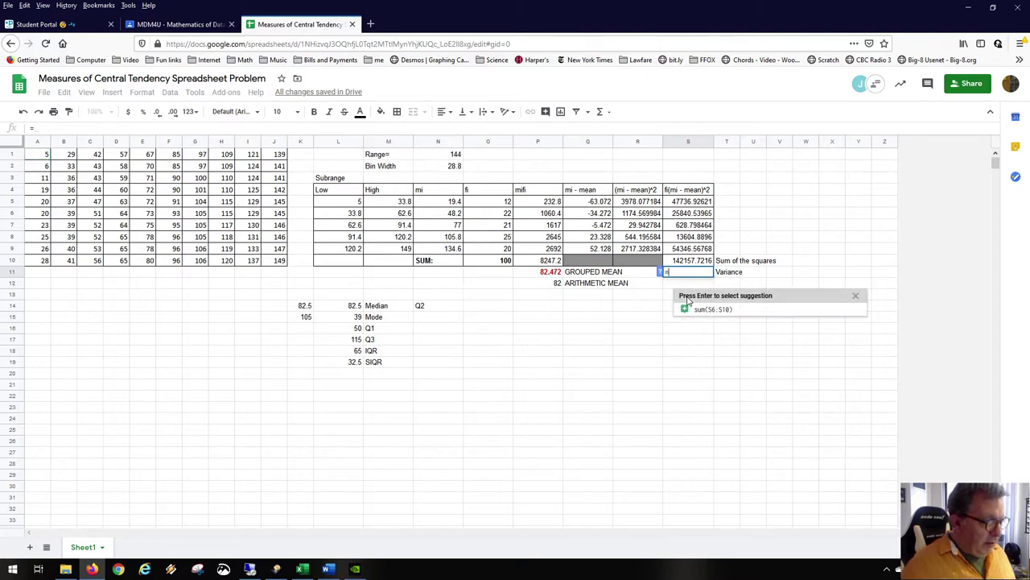
pyautogui.click(686, 261)
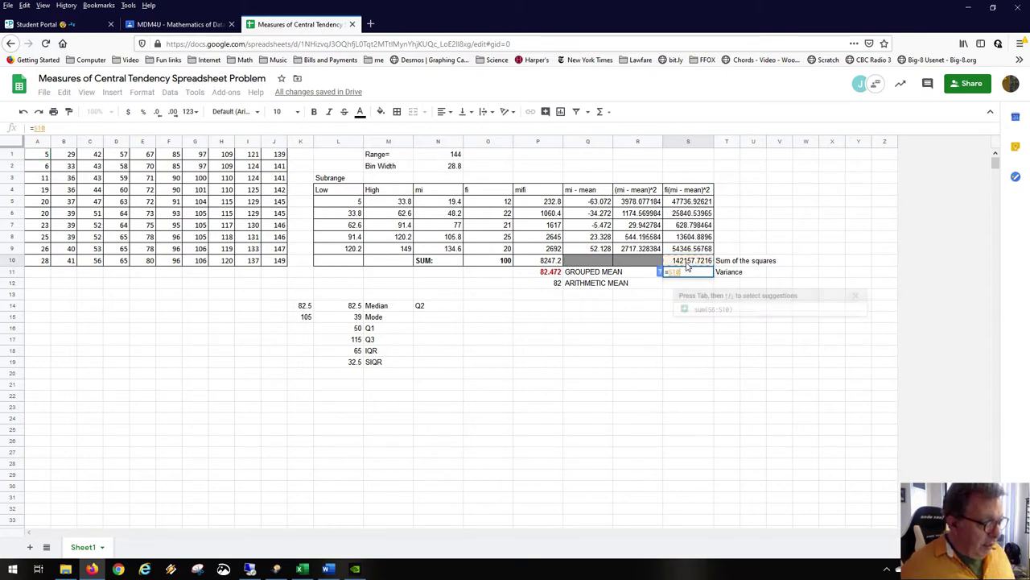
pyautogui.write('/')
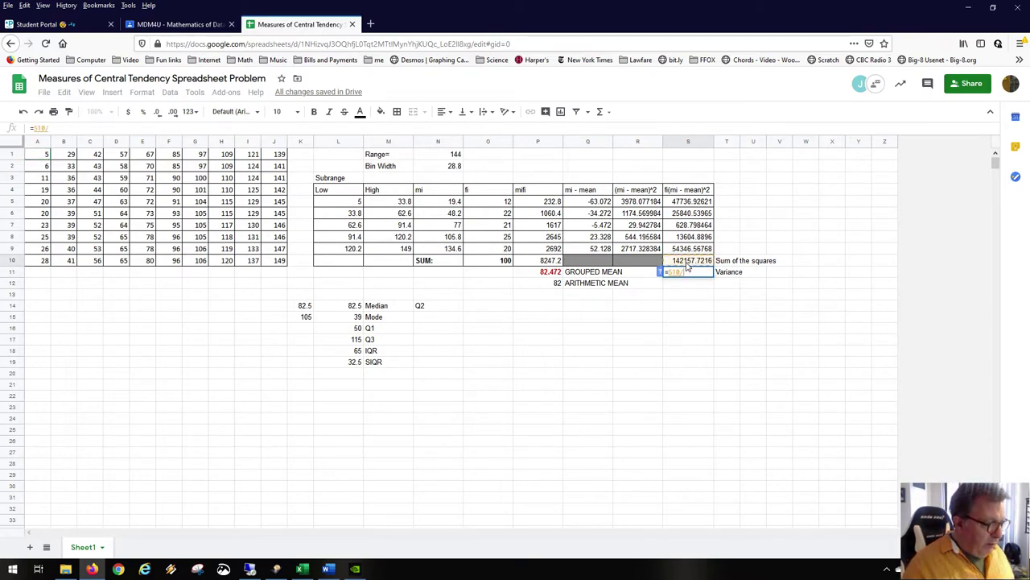
pyautogui.write('(')
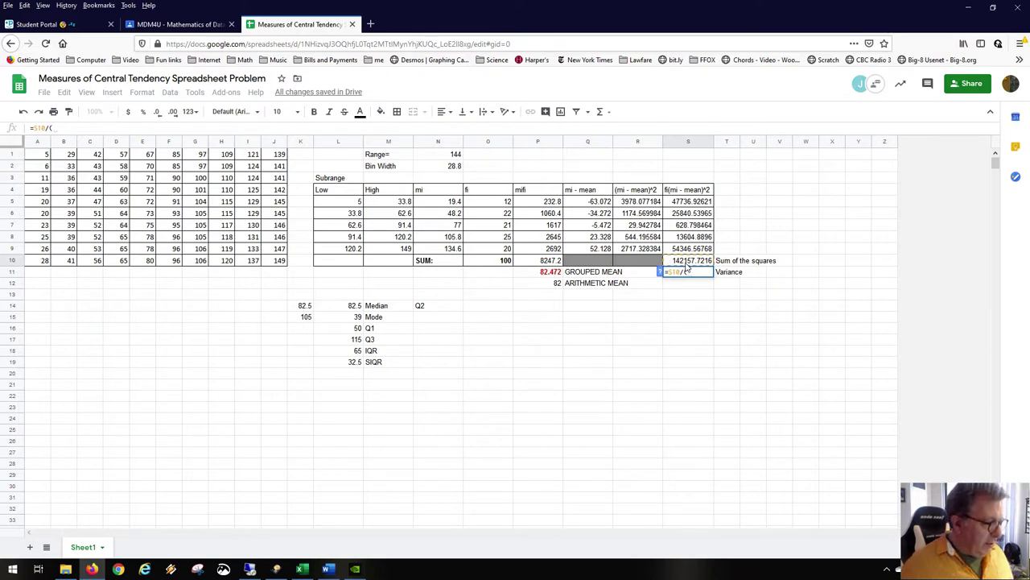
pyautogui.click(504, 262)
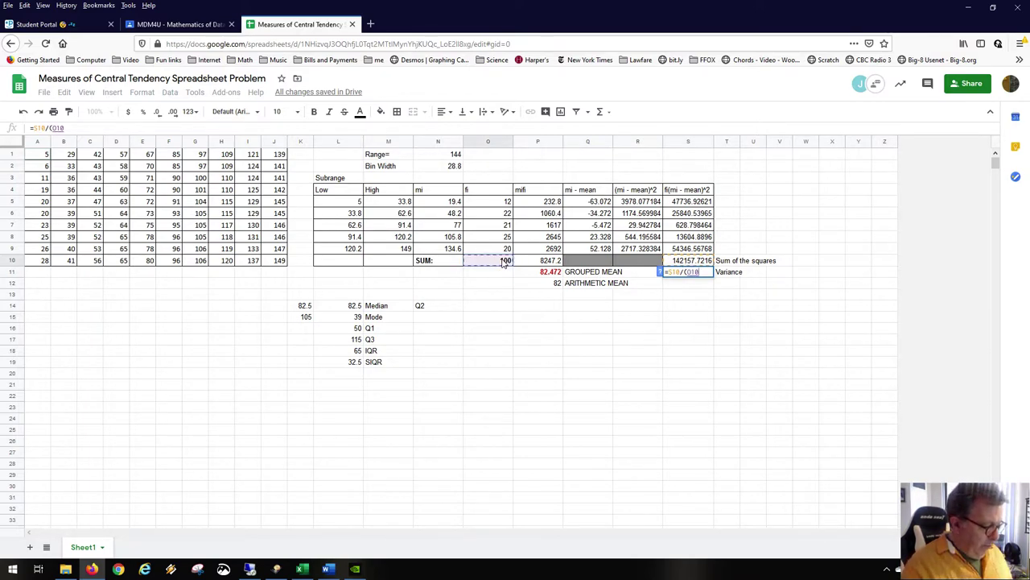
pyautogui.write('-1)')
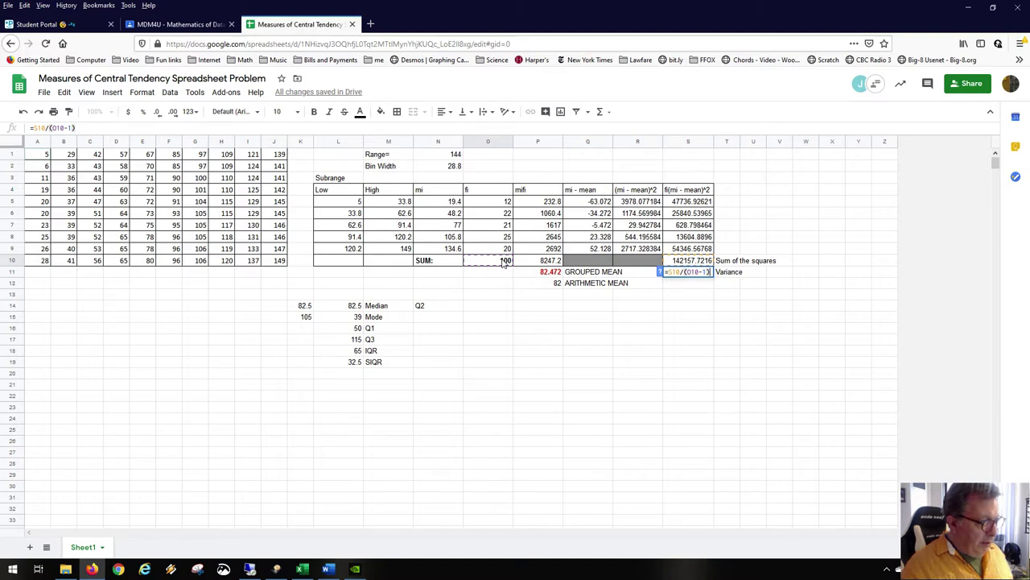
pyautogui.press('Return')
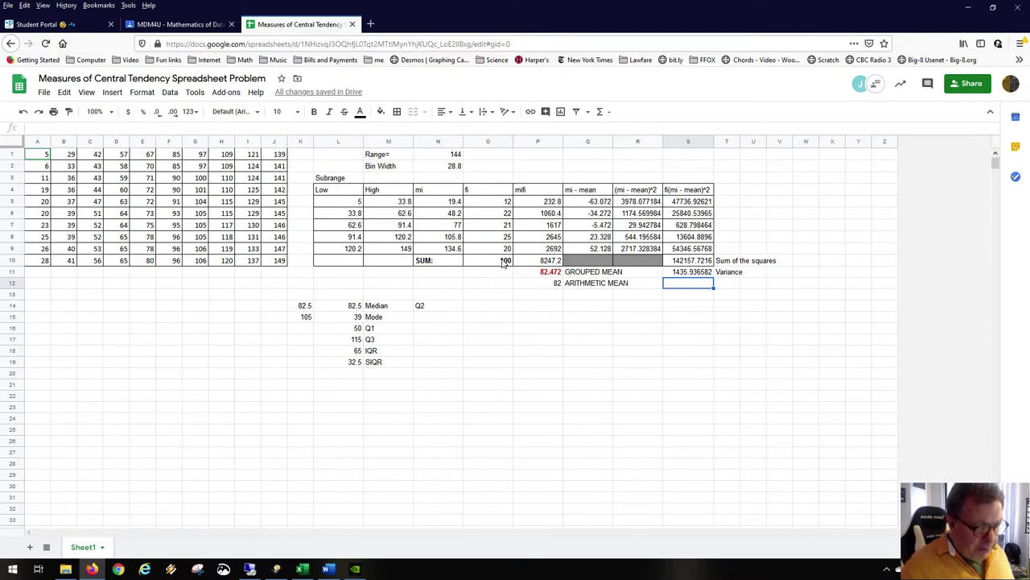
# Step: Enter the label "Standard Deviation" in cell T12, below the variance label
pyautogui.press('Right')
pyautogui.write('Sta')
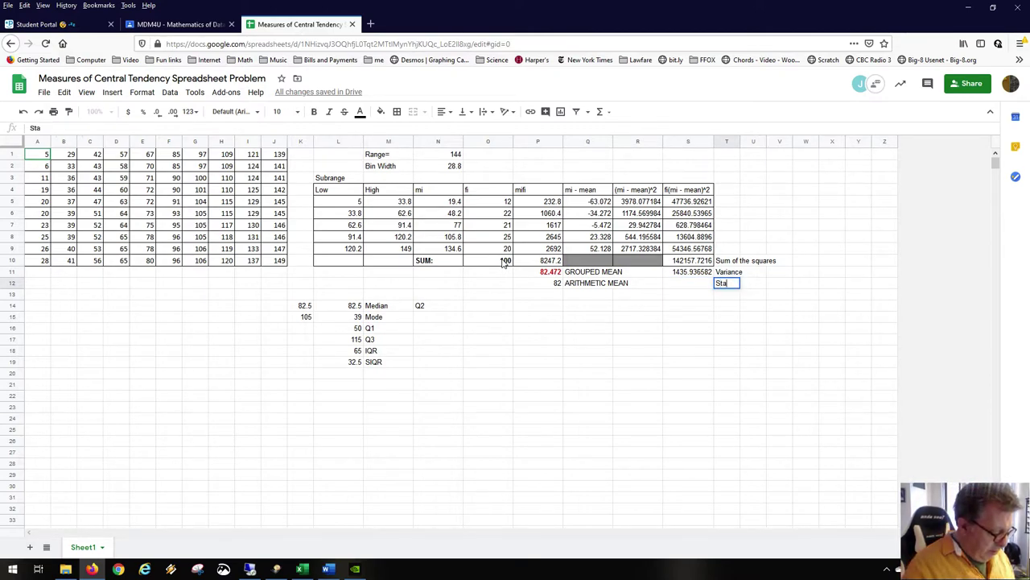
pyautogui.write('ndard Deviatoin')
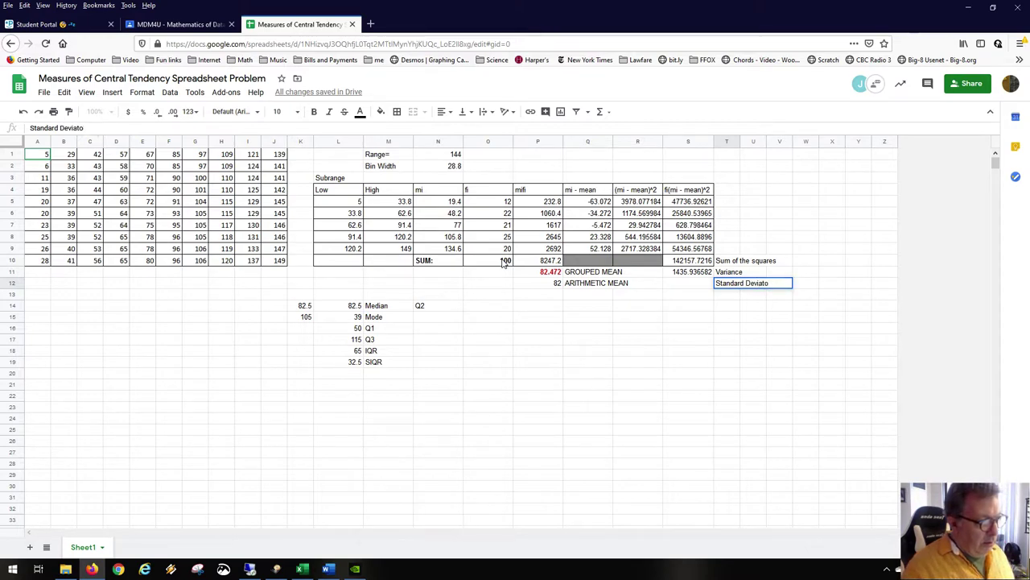
pyautogui.press('BackSpace')
pyautogui.write('ion')
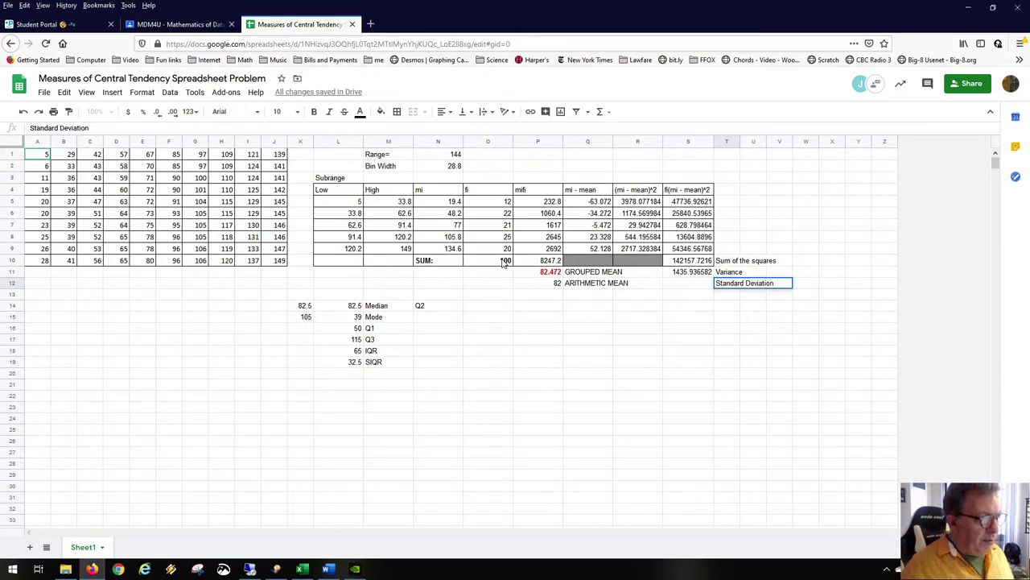
pyautogui.press('Left')
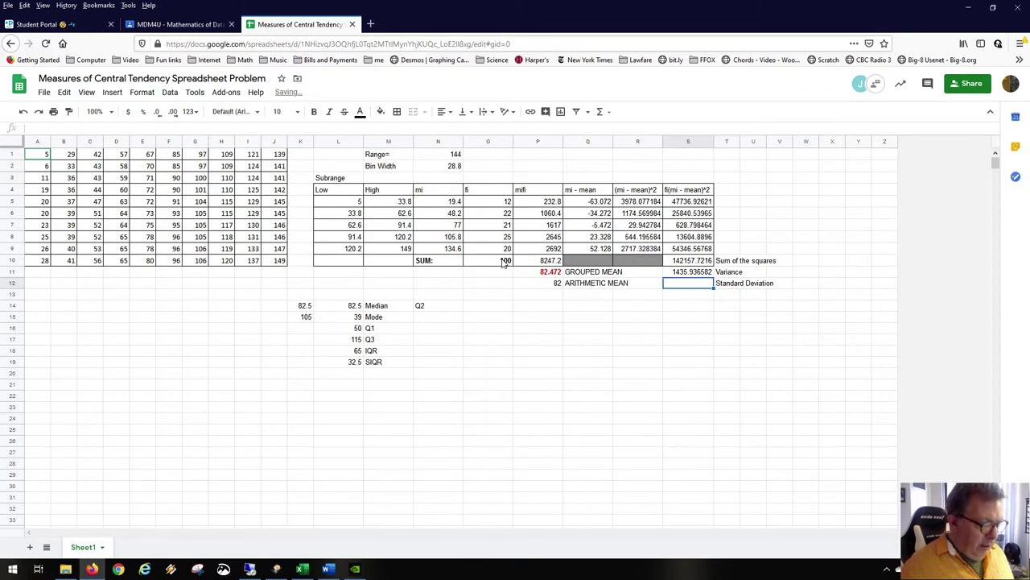
# Step: Calculate the standard deviation in cell S12 as the square root of the variance with =sqrt(S11)
pyautogui.write('=')
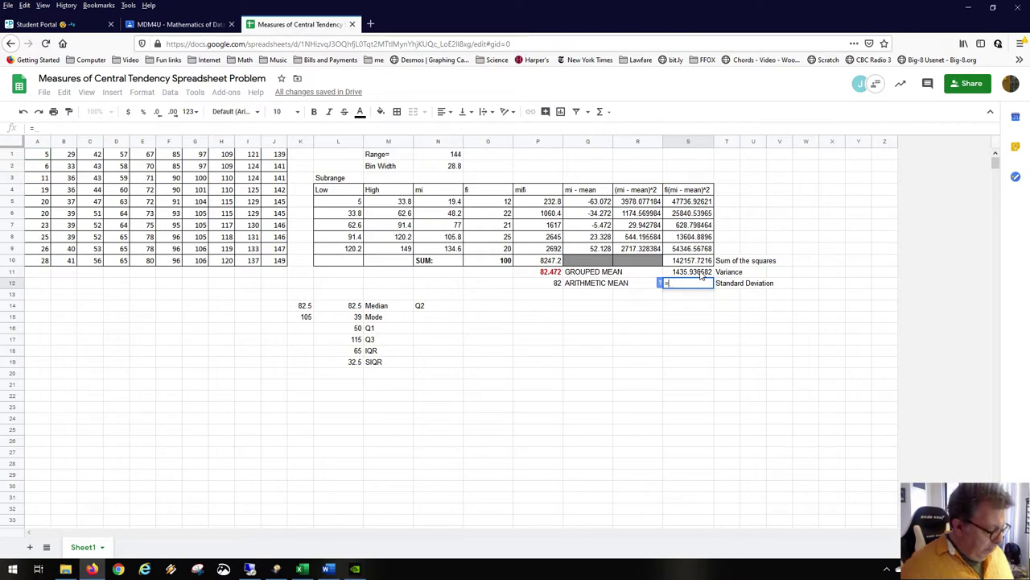
pyautogui.write('sqrt(')
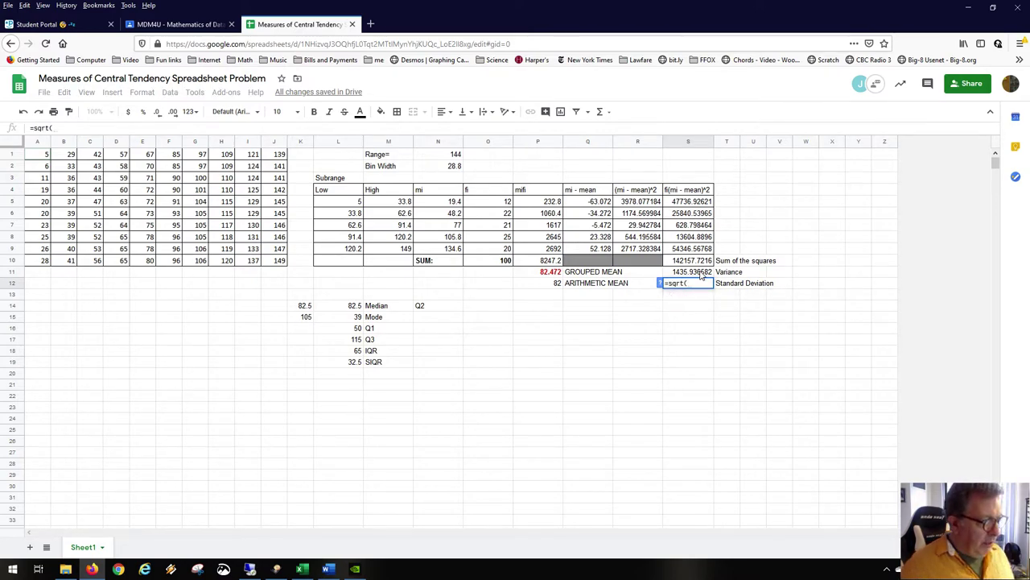
pyautogui.click(701, 274)
pyautogui.press('Return')
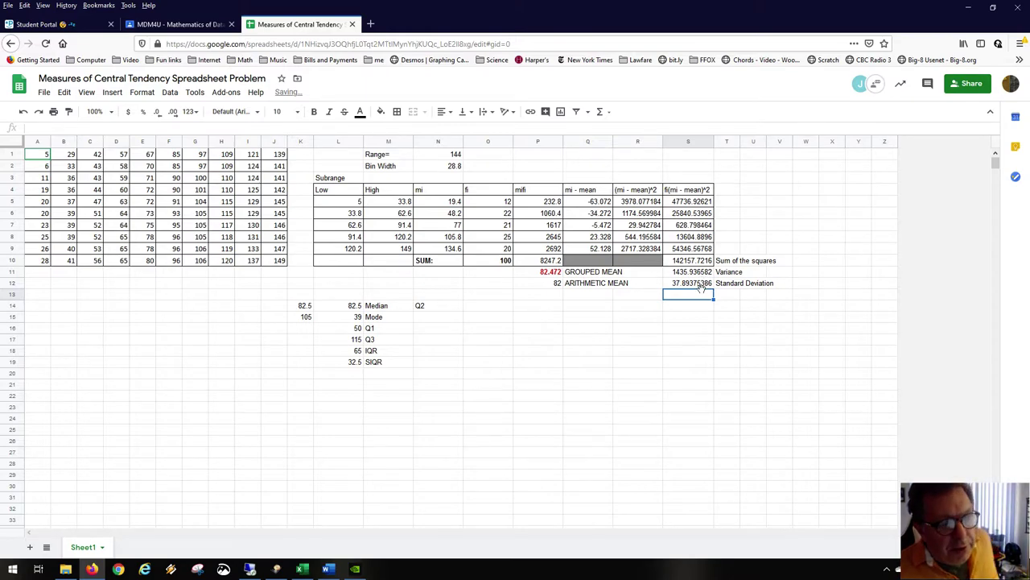
# Step: Examine the measures of spread one by one: the standard deviation, the range, the IQR and the SIQR
pyautogui.click(704, 286)
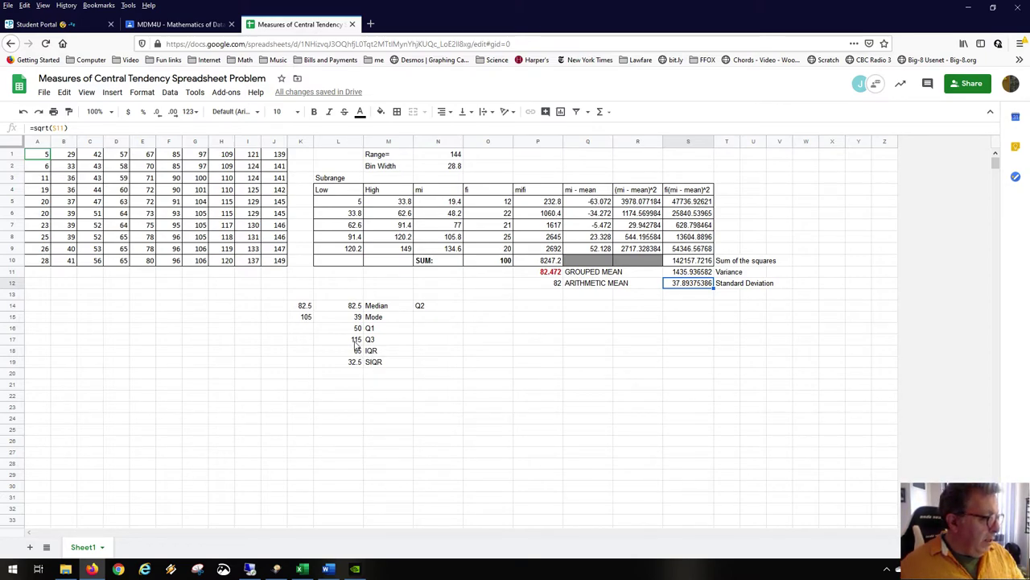
pyautogui.click(445, 158)
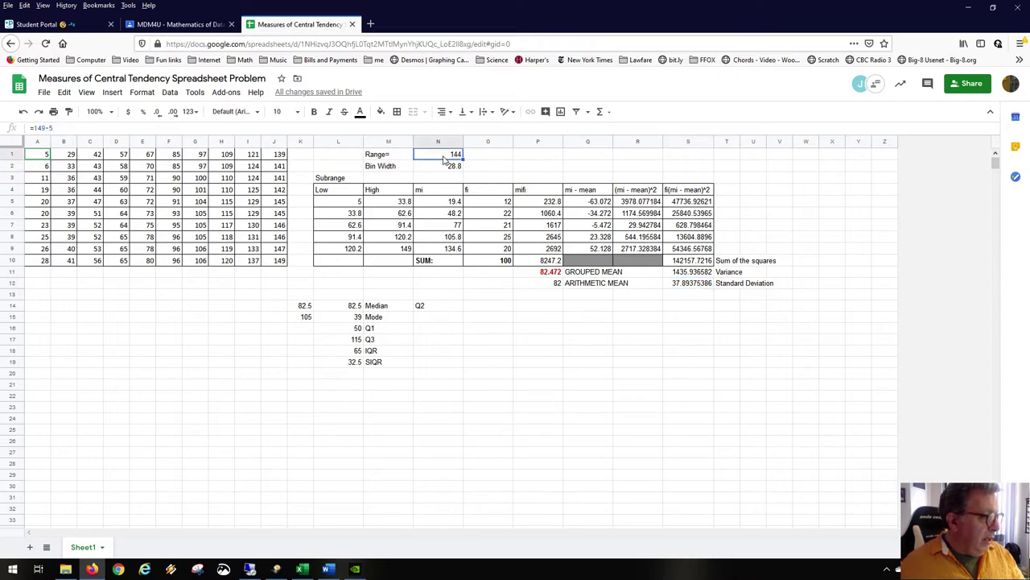
pyautogui.click(358, 353)
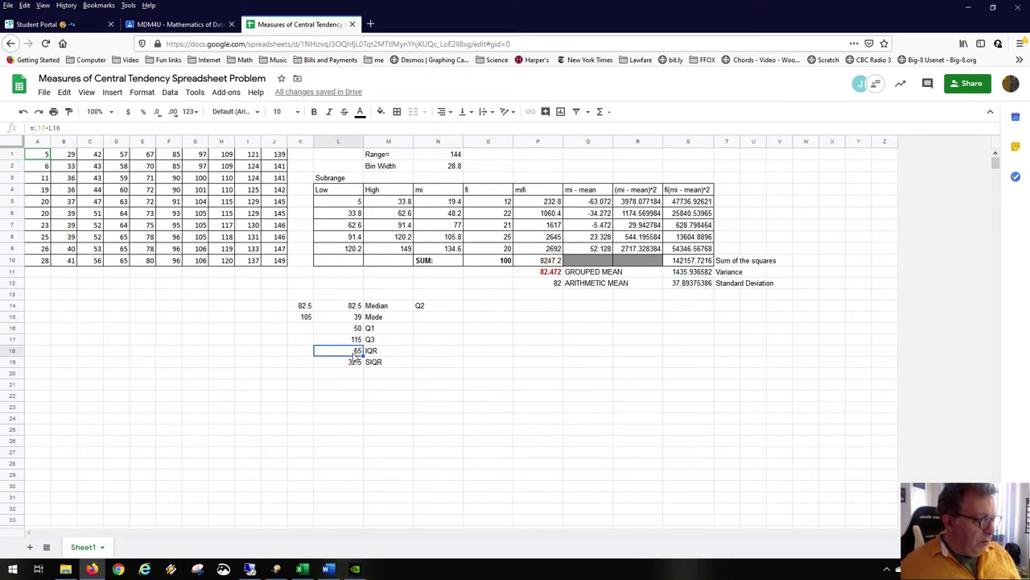
pyautogui.click(350, 365)
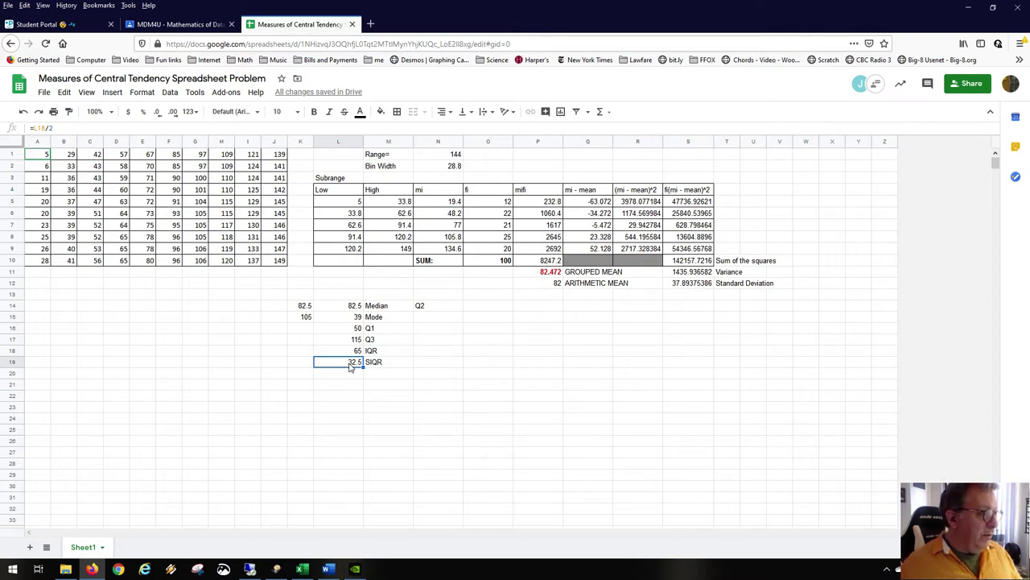
# Step: Examine the standard deviation in S12 against the grouped mean in P11, and look over the raw data in A1:J10
pyautogui.click(682, 284)
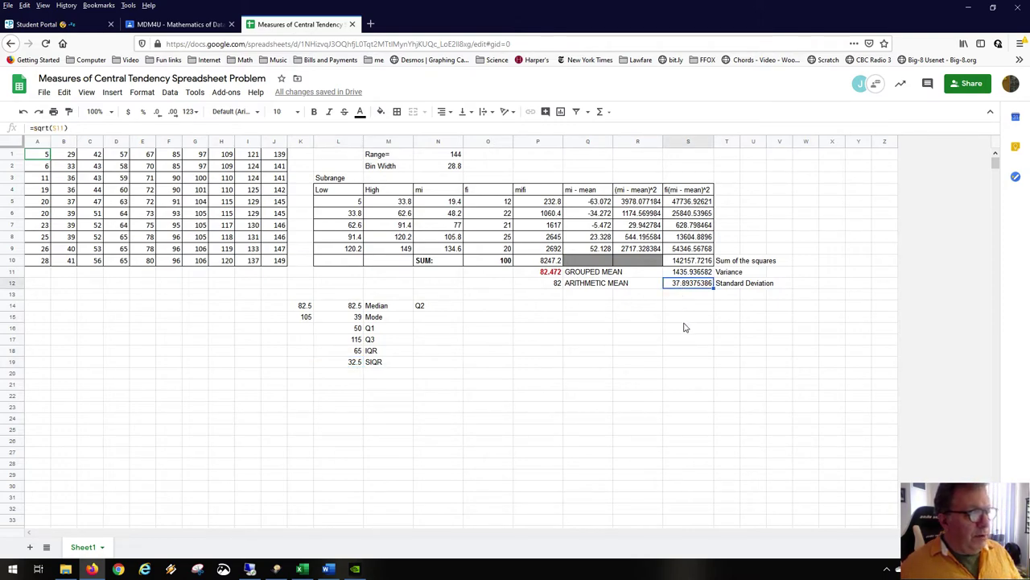
pyautogui.click(550, 274)
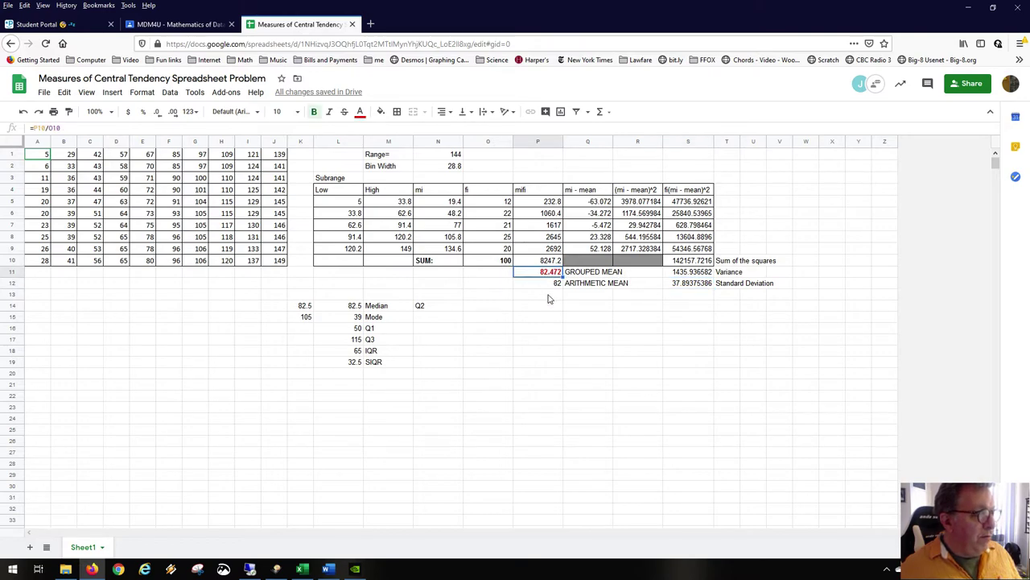
pyautogui.click(683, 285)
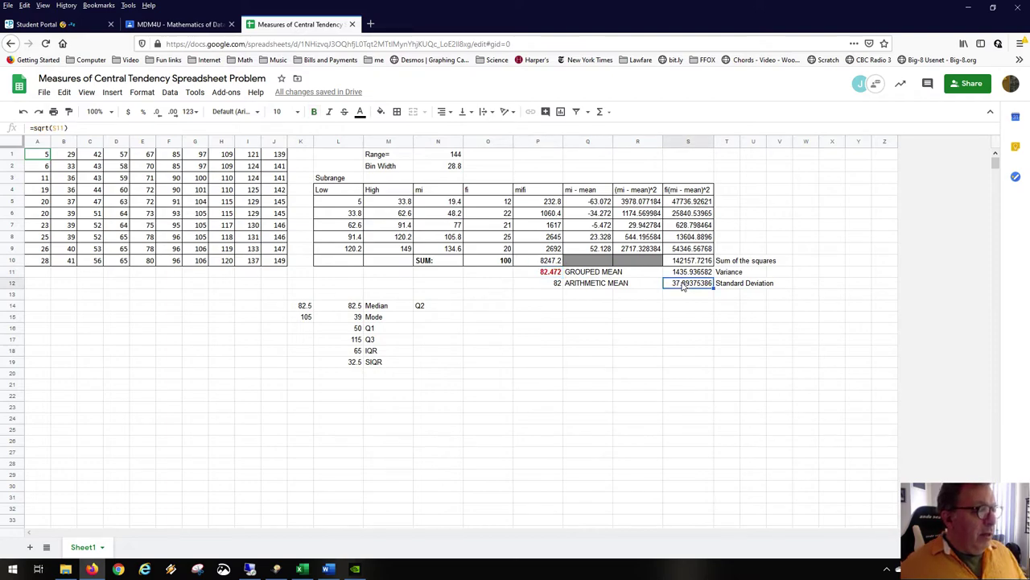
pyautogui.click(552, 275)
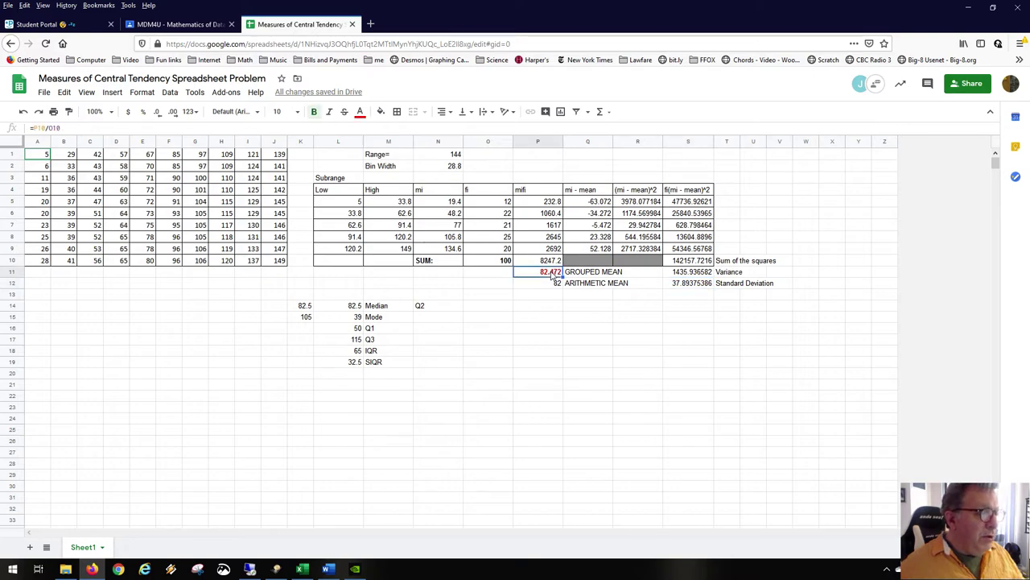
pyautogui.click(681, 289)
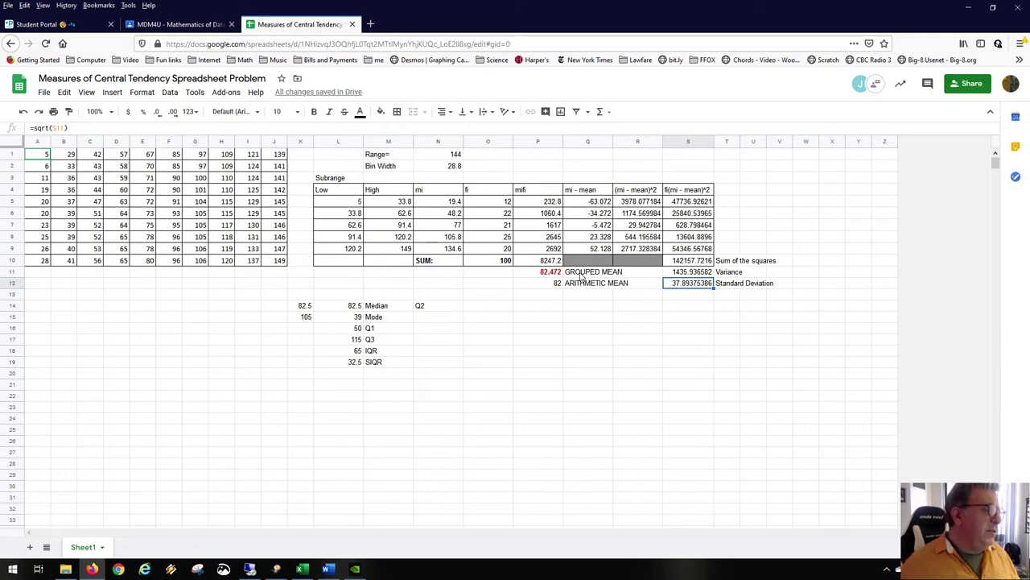
pyautogui.click(552, 273)
pyautogui.click(686, 284)
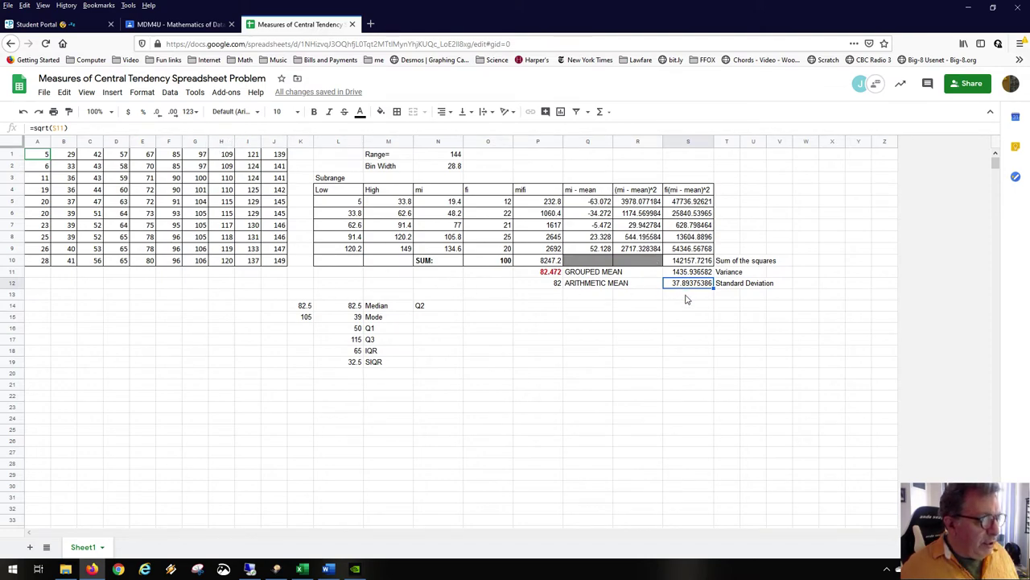
pyautogui.click(686, 295)
pyautogui.click(681, 315)
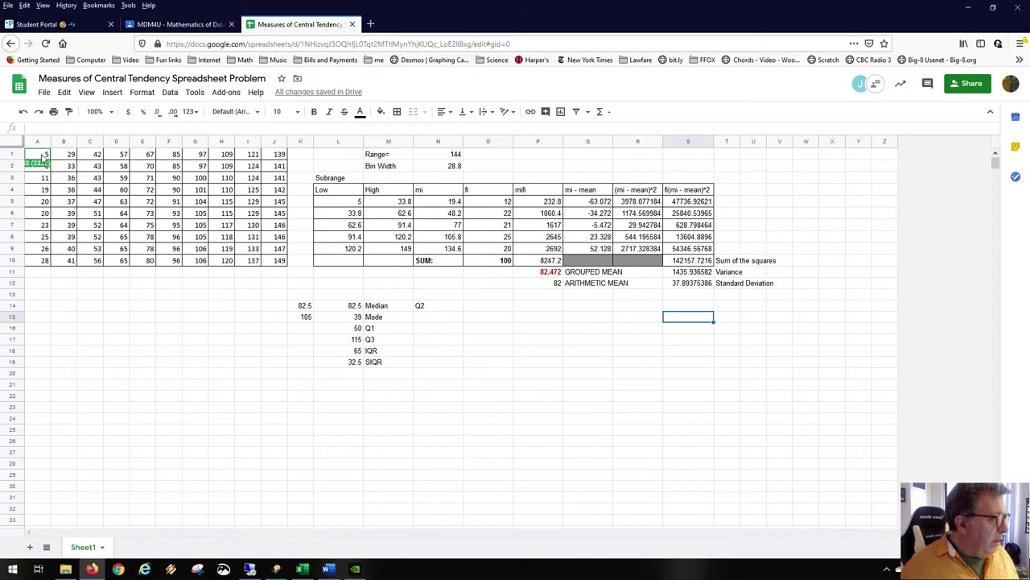
pyautogui.moveTo(42, 158); pyautogui.dragTo(277, 259)
pyautogui.click(245, 293)
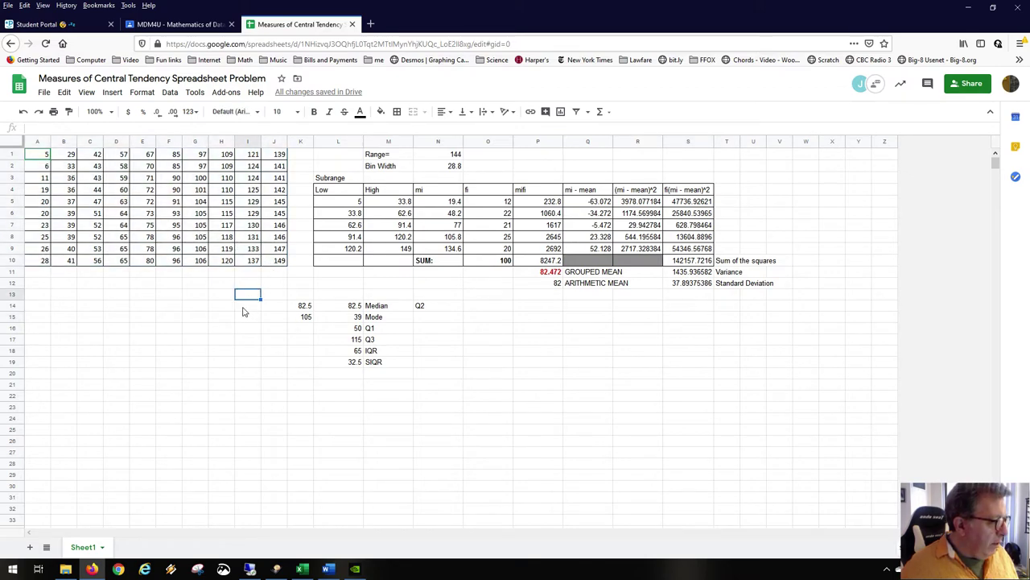
pyautogui.click(802, 274)
pyautogui.write('=')
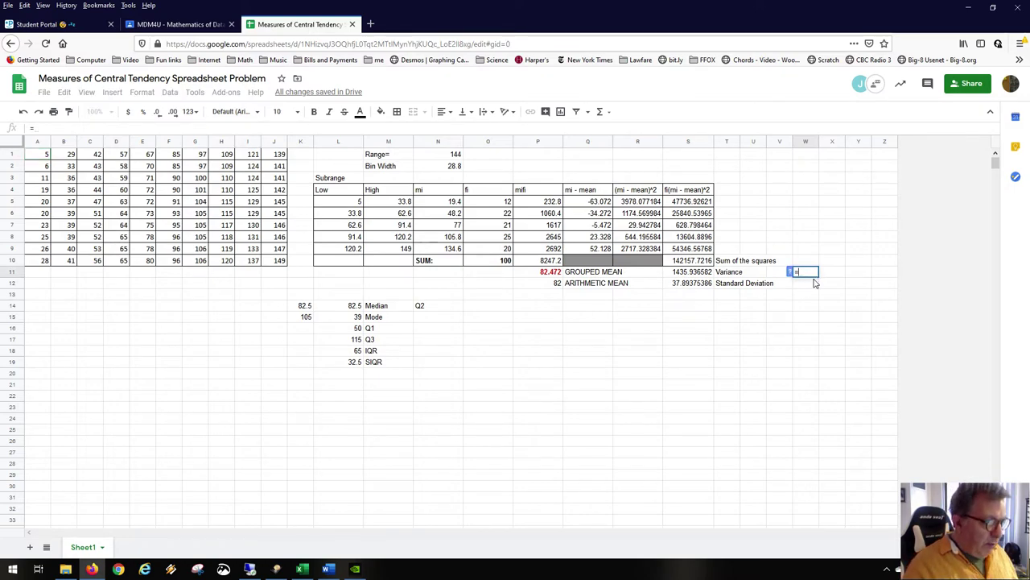
pyautogui.press('BackSpace')
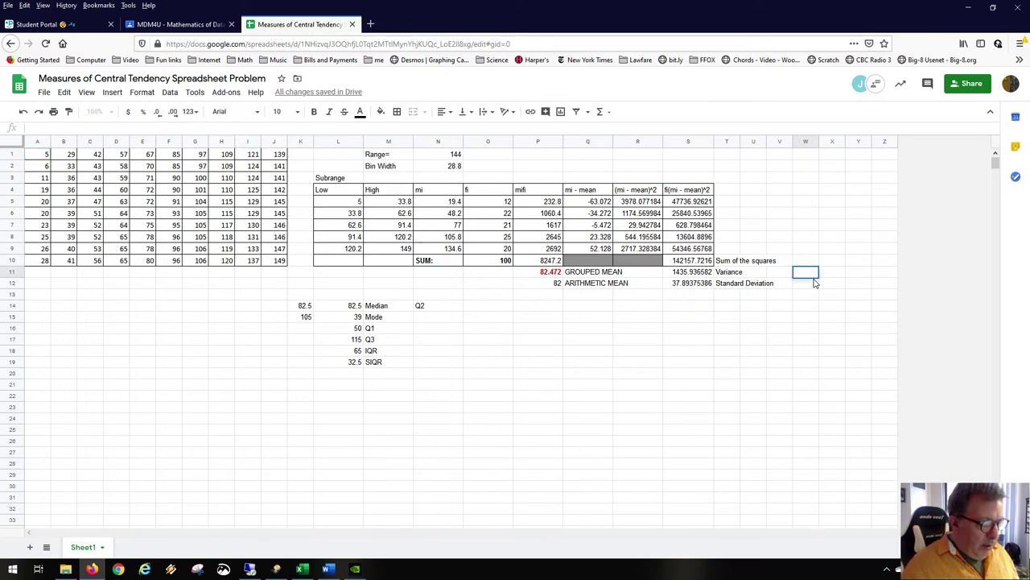
# Step: Calculate the standard deviation of the raw data in cell W12 with =stdev(A1:J10)
pyautogui.click(814, 280)
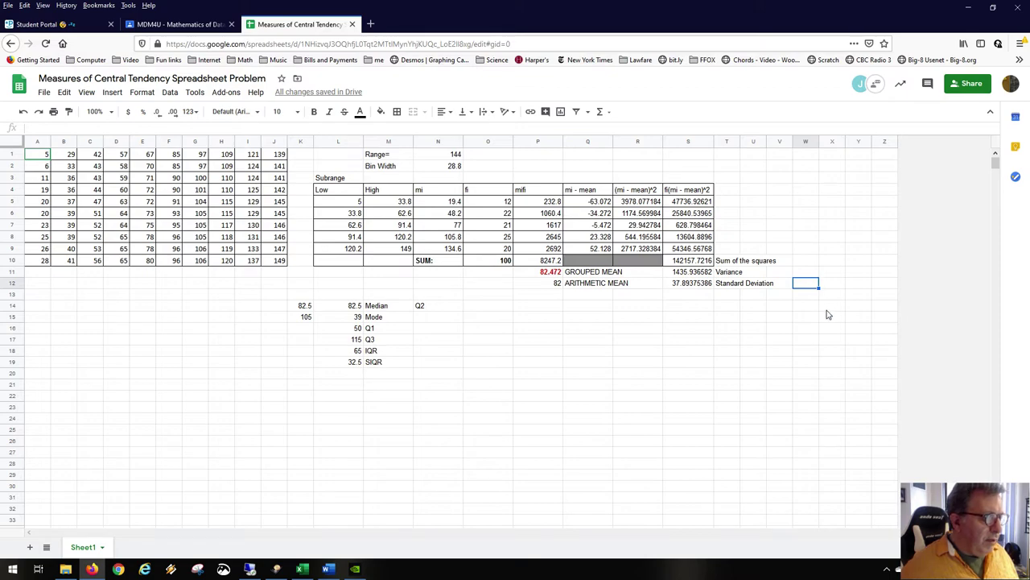
pyautogui.write('=')
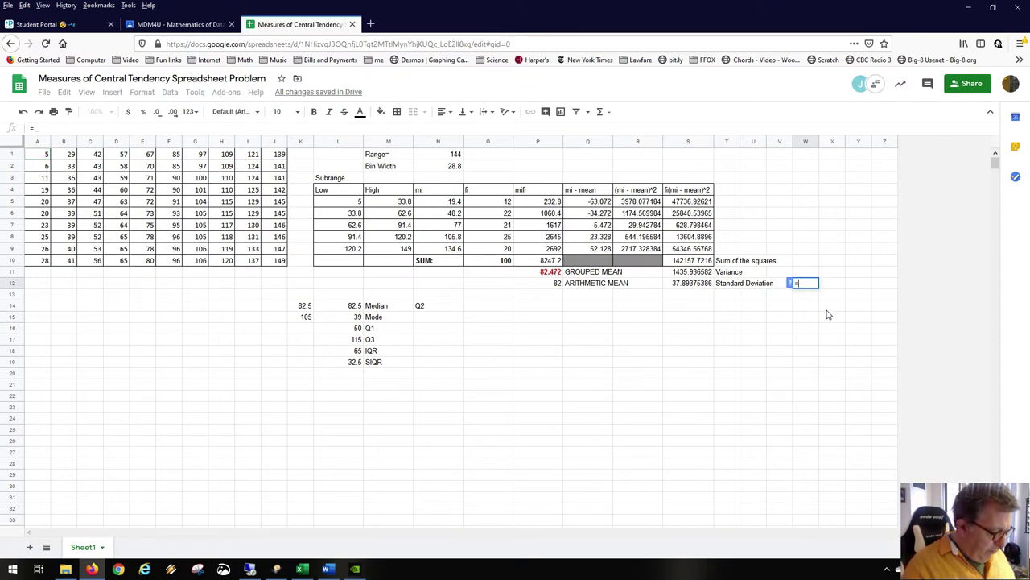
pyautogui.write('stdev(')
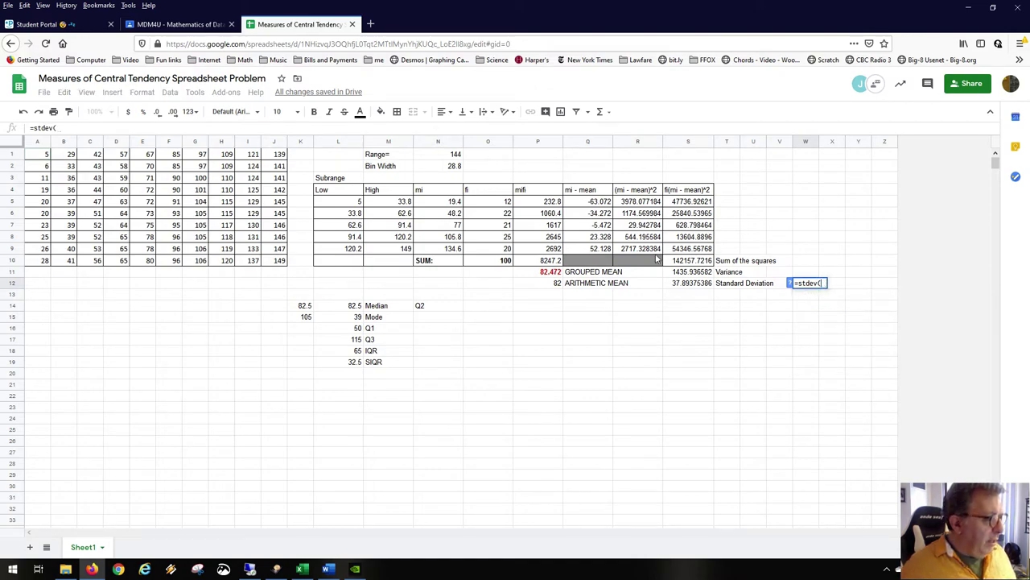
pyautogui.moveTo(50, 156); pyautogui.dragTo(270, 264)
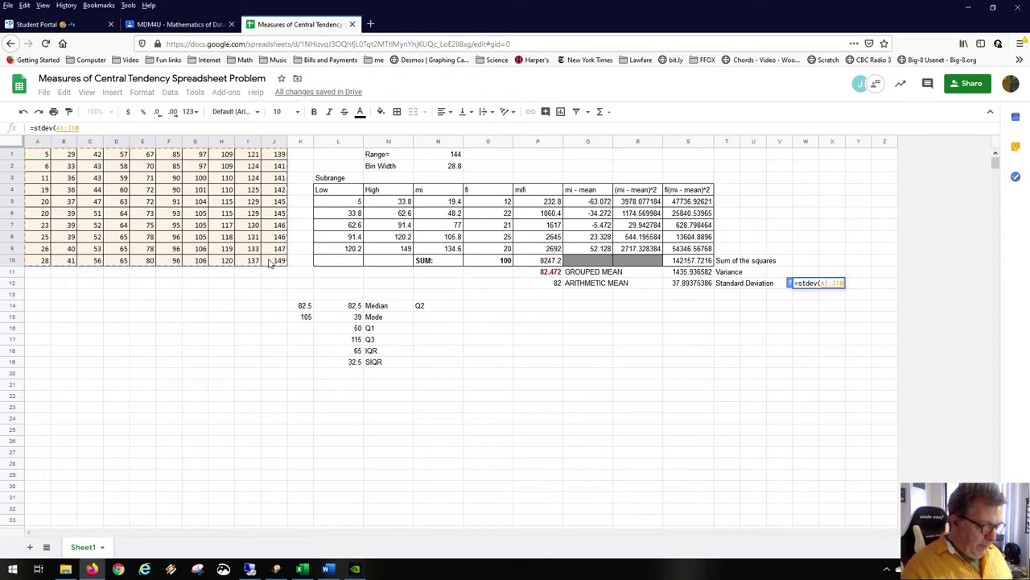
pyautogui.write(')')
pyautogui.press('Return')
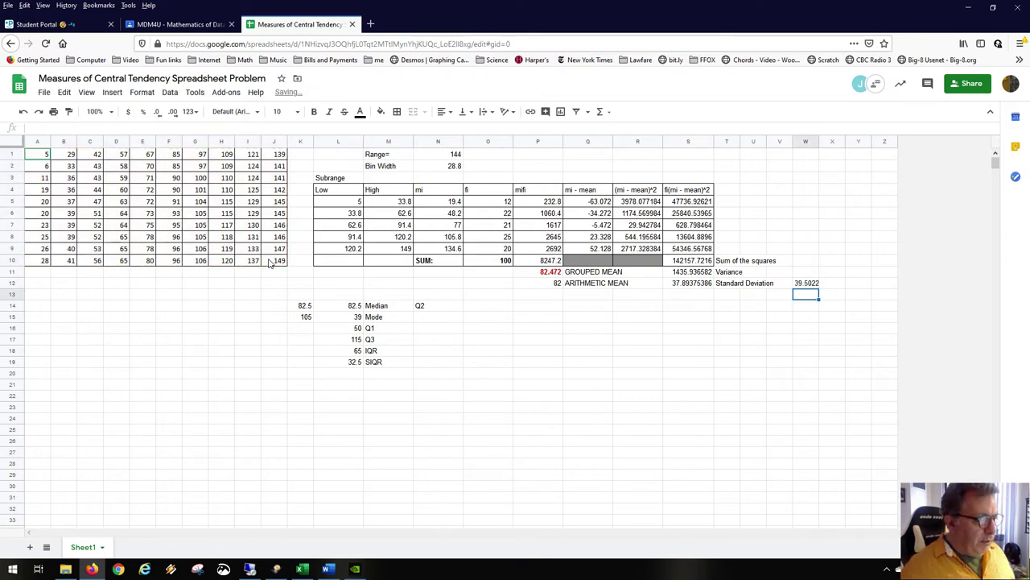
# Step: Compare the grouped standard deviation in S12 with the raw-data one in W12, checking the midpoints and raw values behind them
pyautogui.click(689, 285)
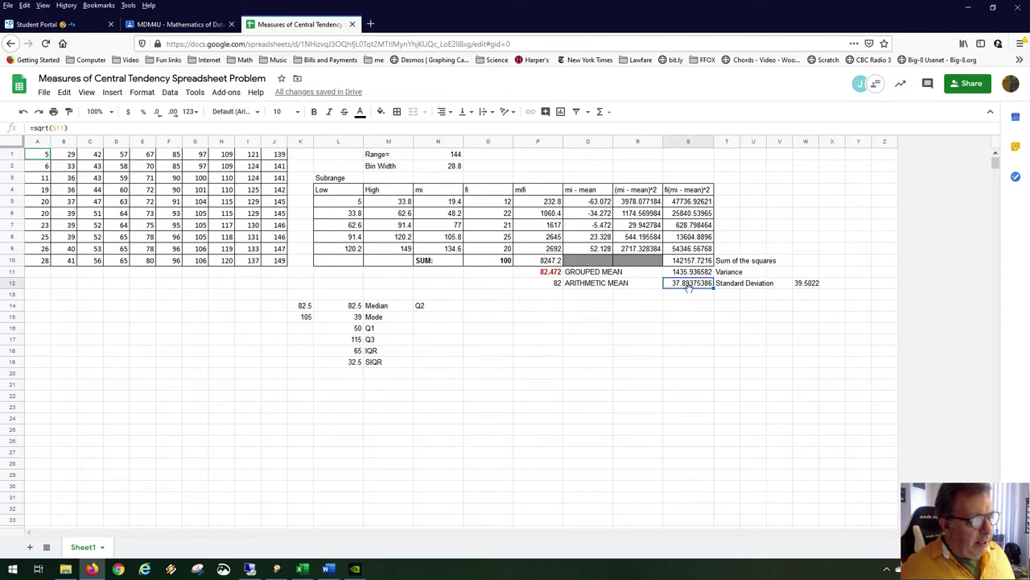
pyautogui.click(804, 287)
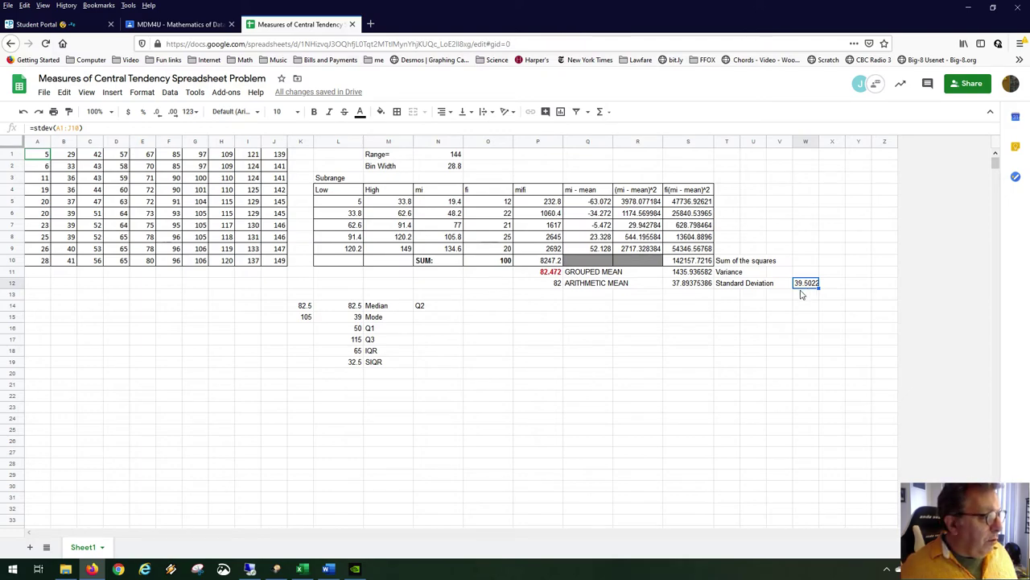
pyautogui.click(457, 203)
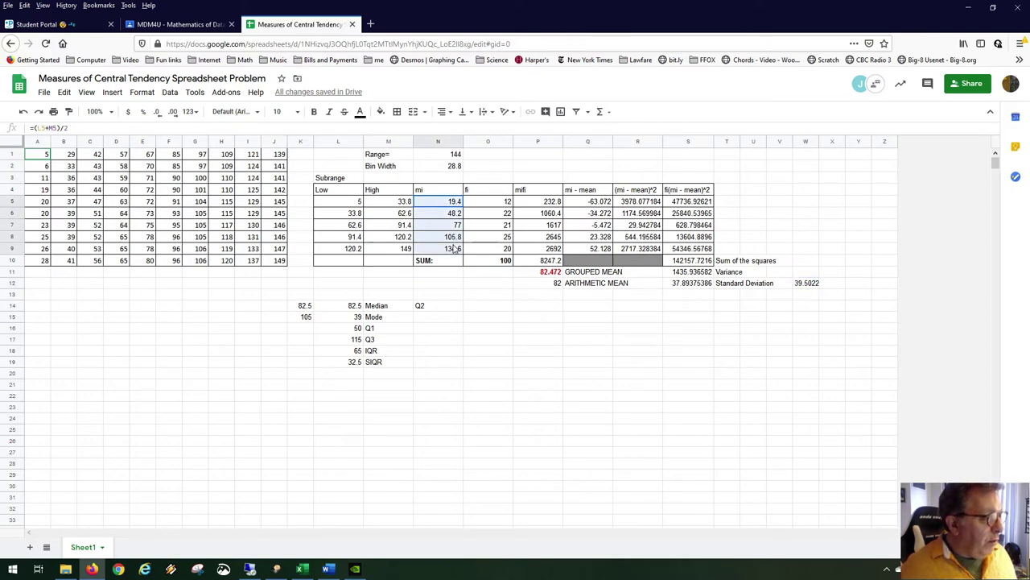
pyautogui.click(799, 284)
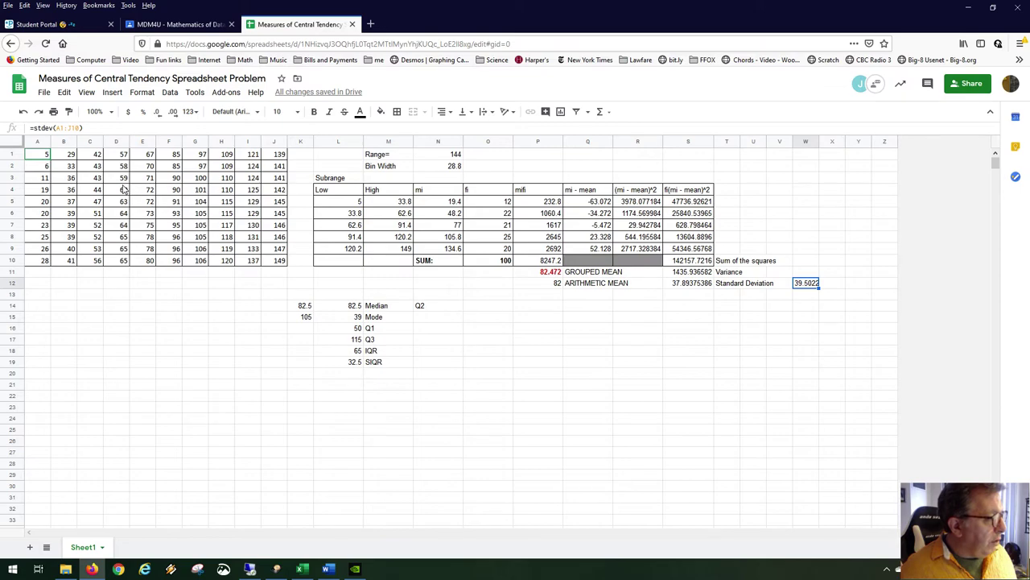
pyautogui.moveTo(121, 166); pyautogui.dragTo(197, 225)
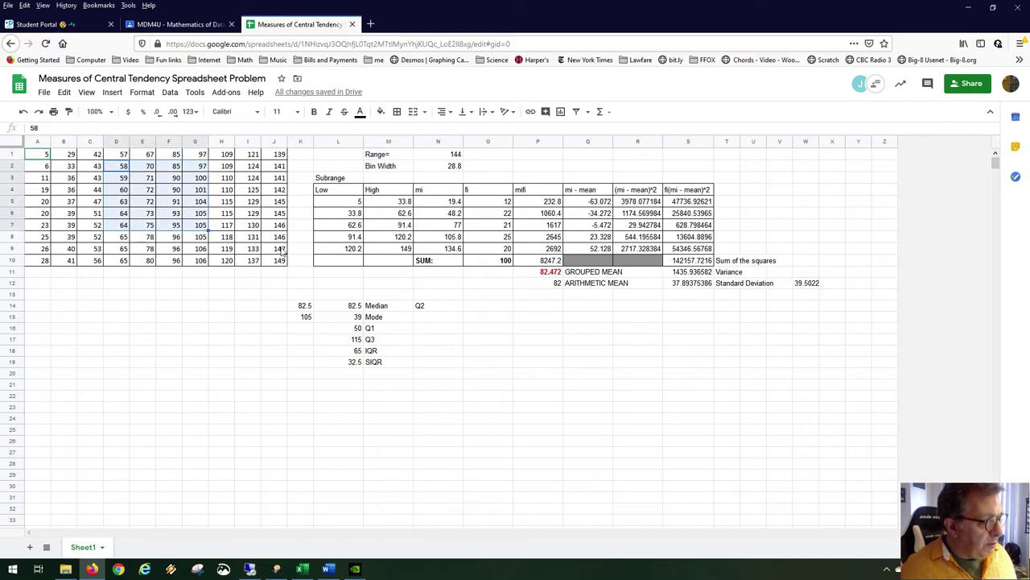
pyautogui.click(814, 283)
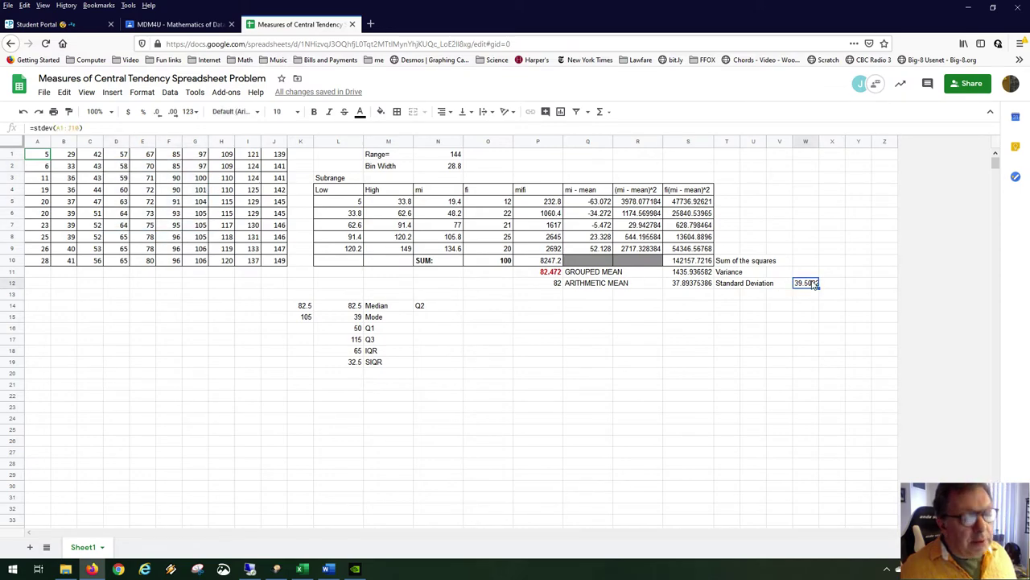
pyautogui.click(688, 286)
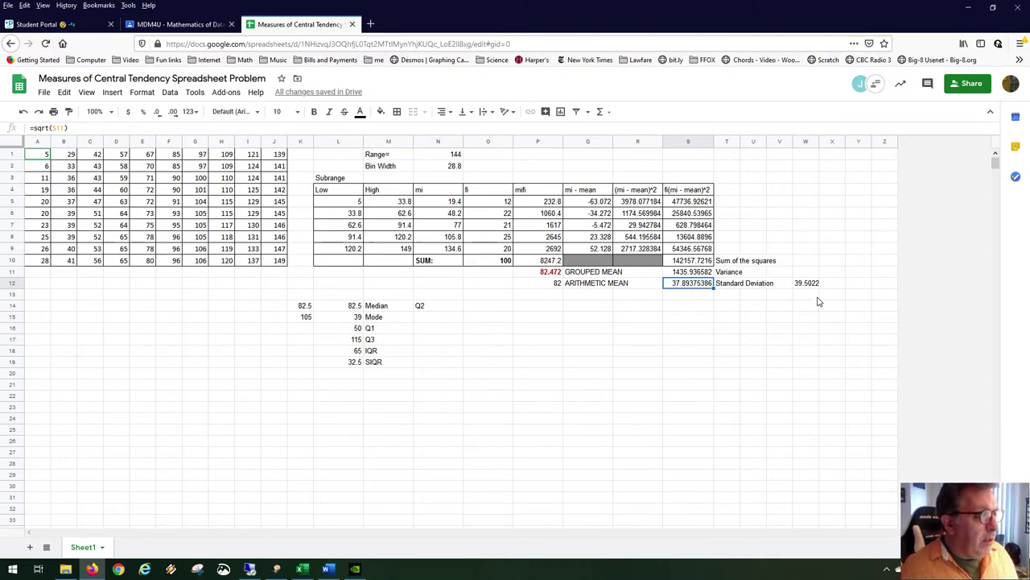
# Step: Calculate the variance of the raw data A1:J10 in cell W11 with the VAR function
pyautogui.click(809, 273)
pyautogui.write('=')
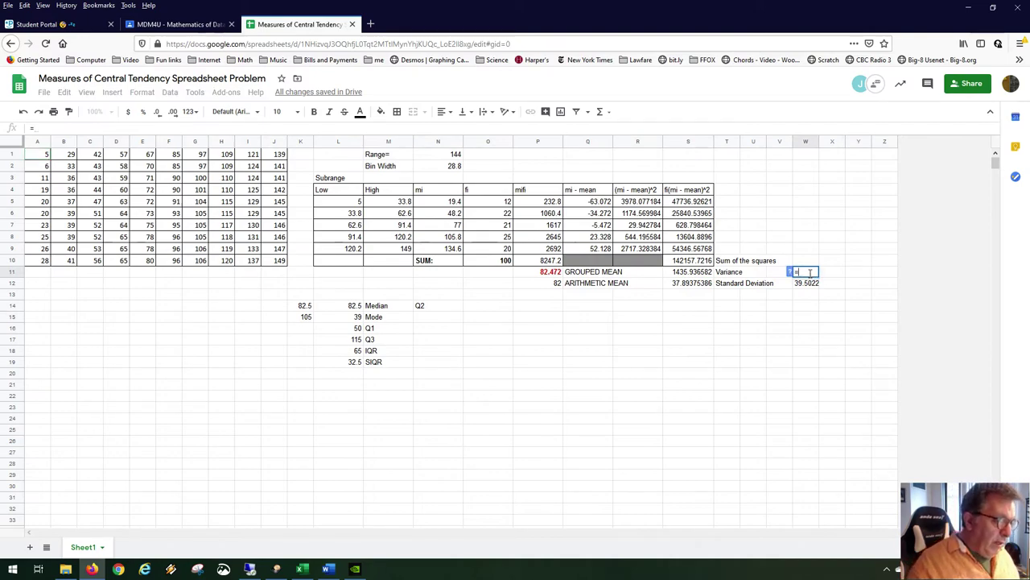
pyautogui.write('var')
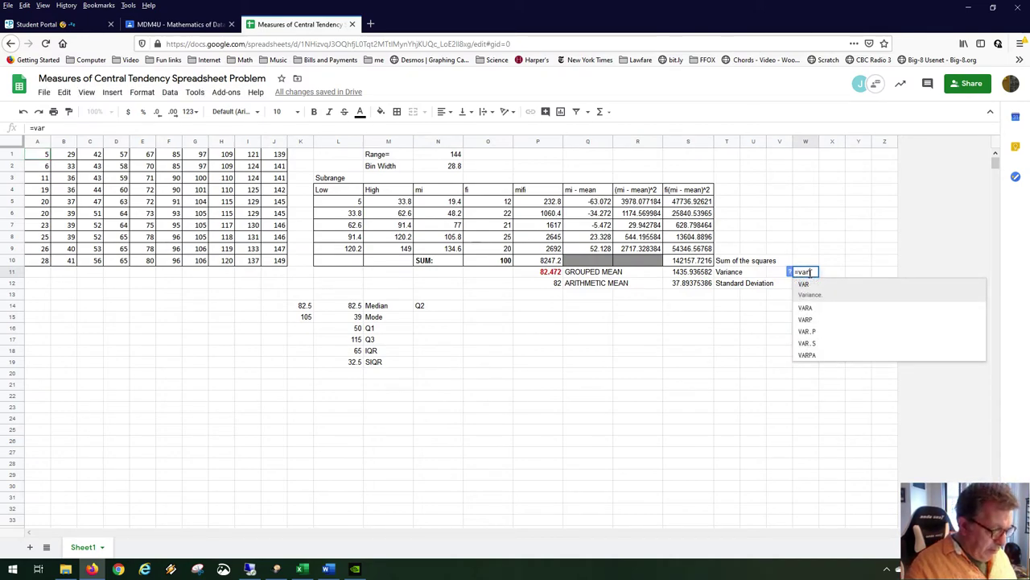
pyautogui.write('(')
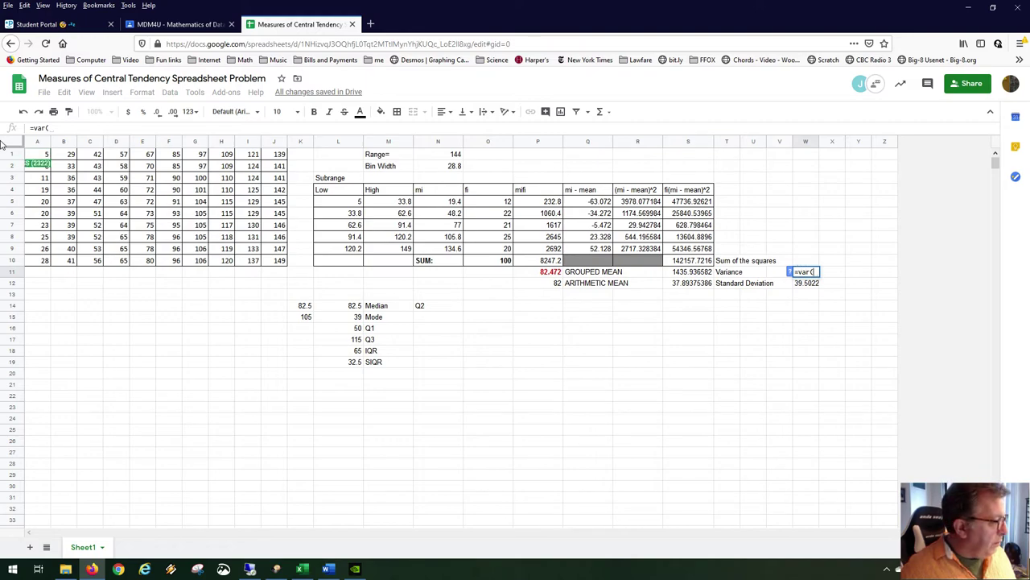
pyautogui.moveTo(37, 154); pyautogui.dragTo(271, 266)
pyautogui.press('Return')
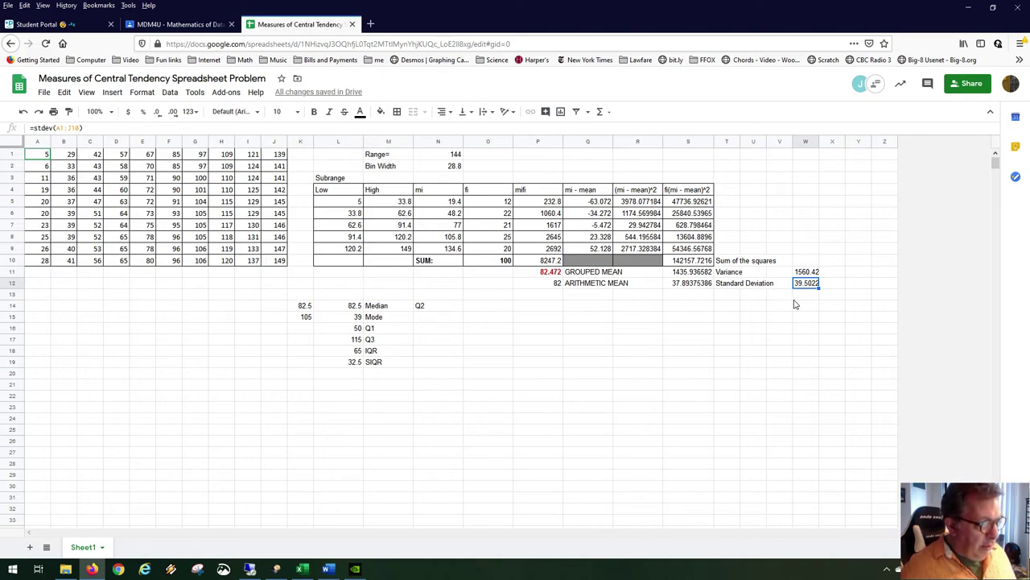
# Step: Check the variance in W11 by squaring the standard deviation with =W12^2 in cell X12, and clear the check cell
pyautogui.click(829, 288)
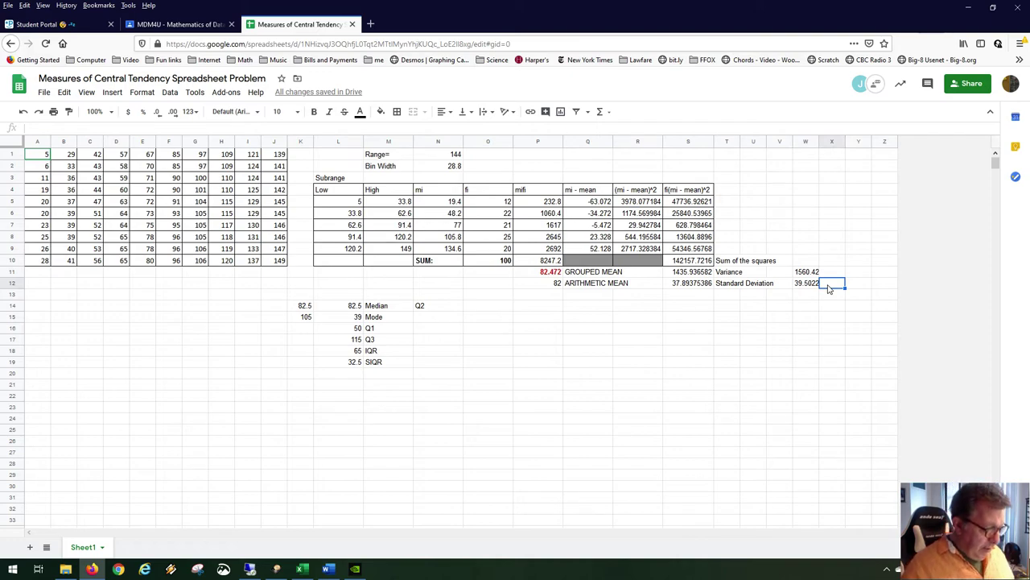
pyautogui.write('=')
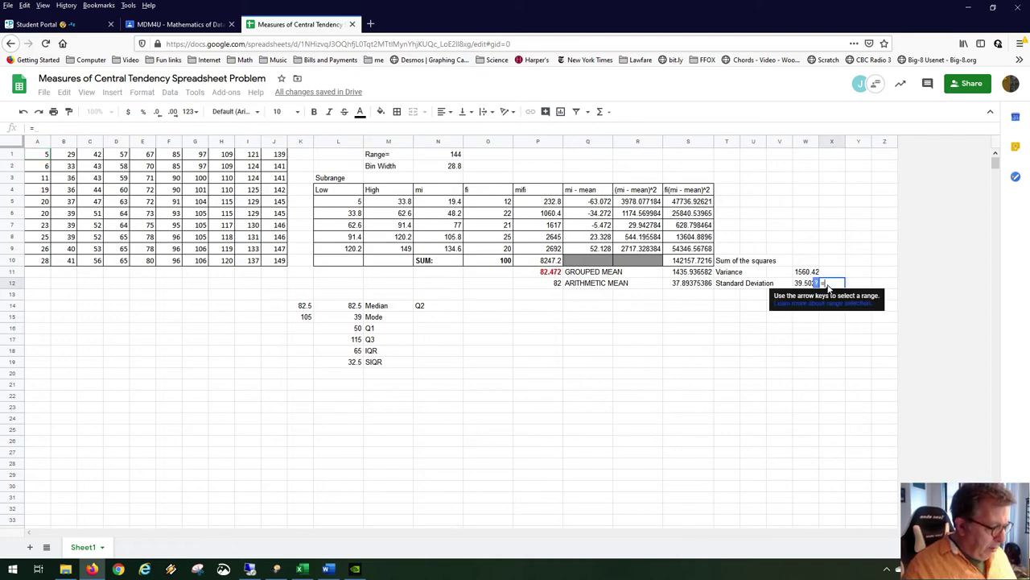
pyautogui.click(801, 284)
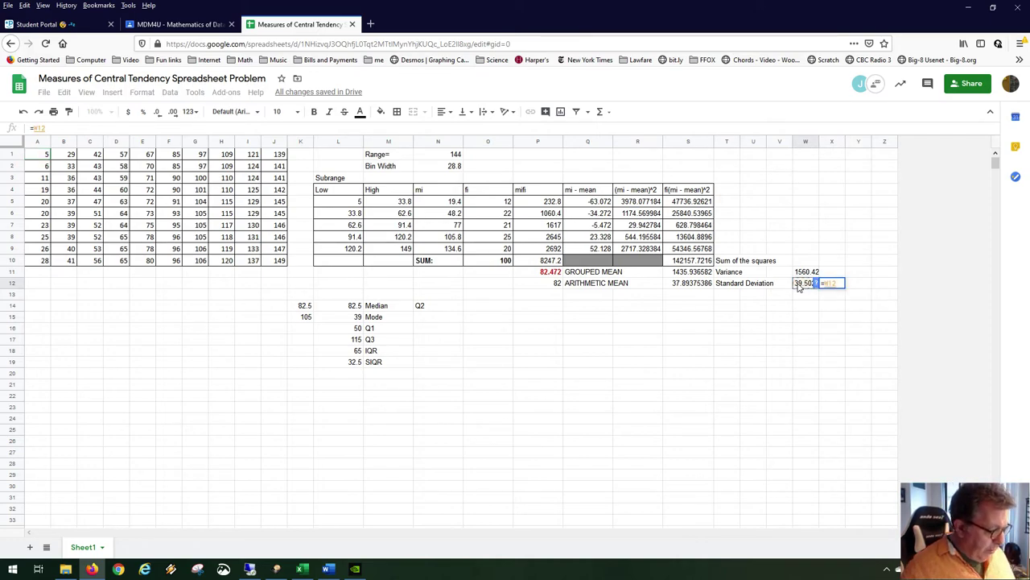
pyautogui.press('Return')
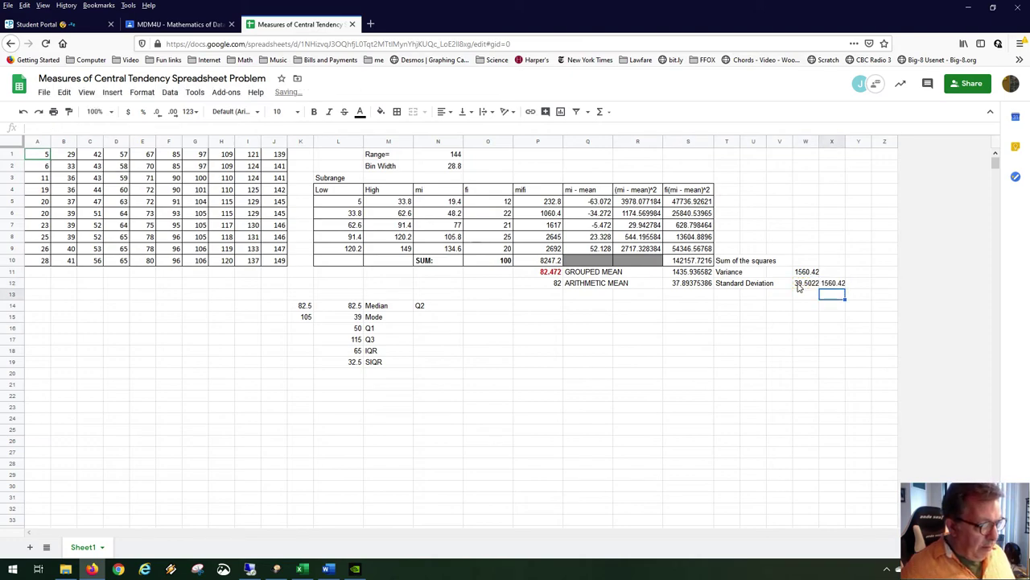
pyautogui.click(809, 272)
pyautogui.click(840, 287)
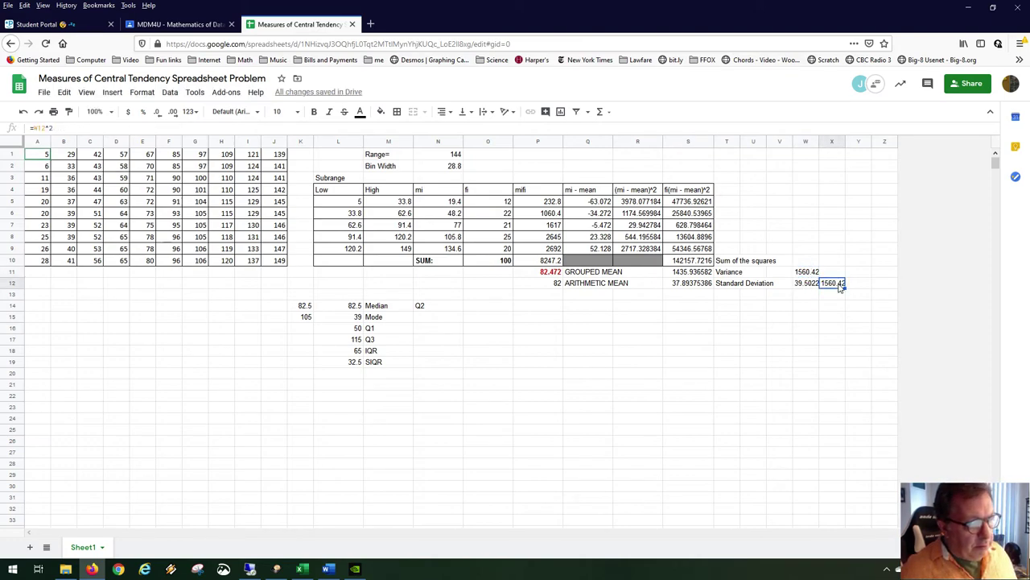
pyautogui.click(833, 303)
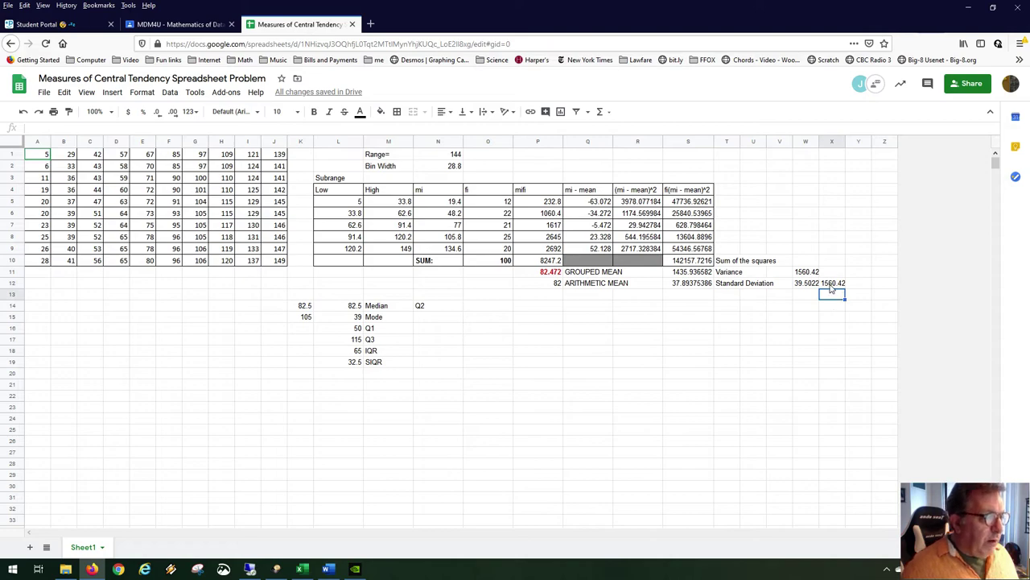
pyautogui.click(832, 289)
pyautogui.press('Delete')
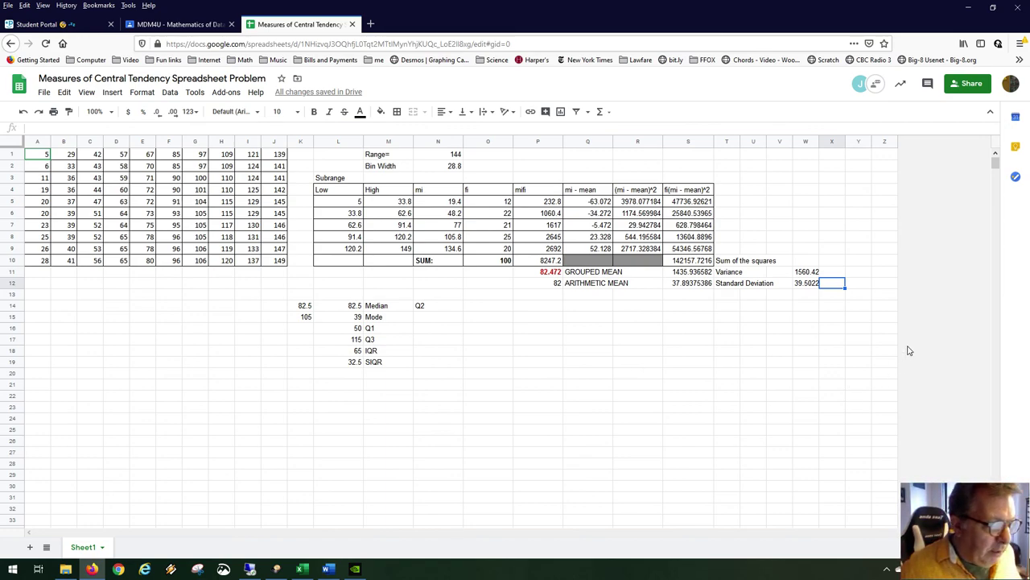
# Step: Review the raw data block and the subrange limits of the grouped frequency table
pyautogui.click(666, 364)
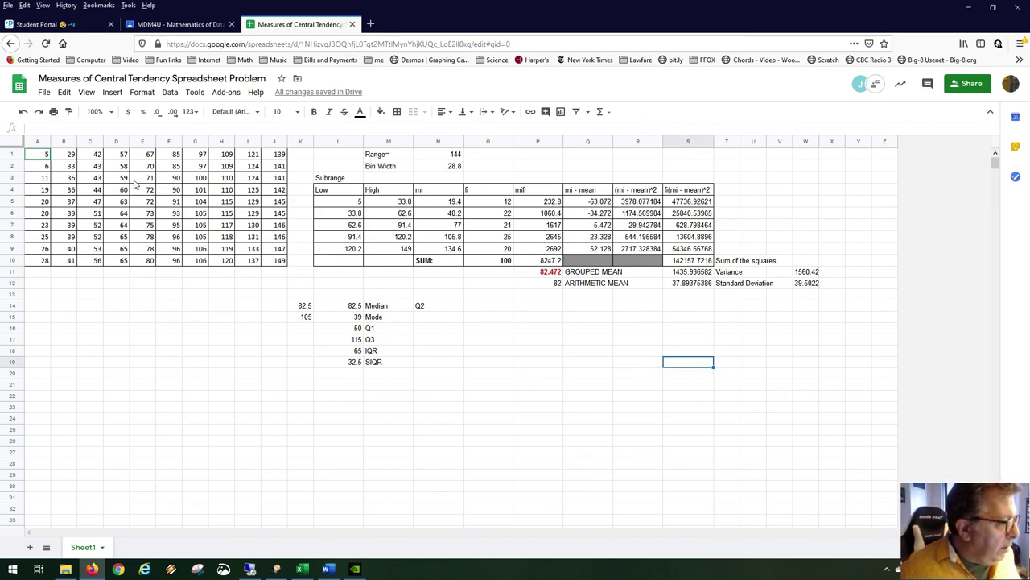
pyautogui.moveTo(68, 155); pyautogui.dragTo(274, 254)
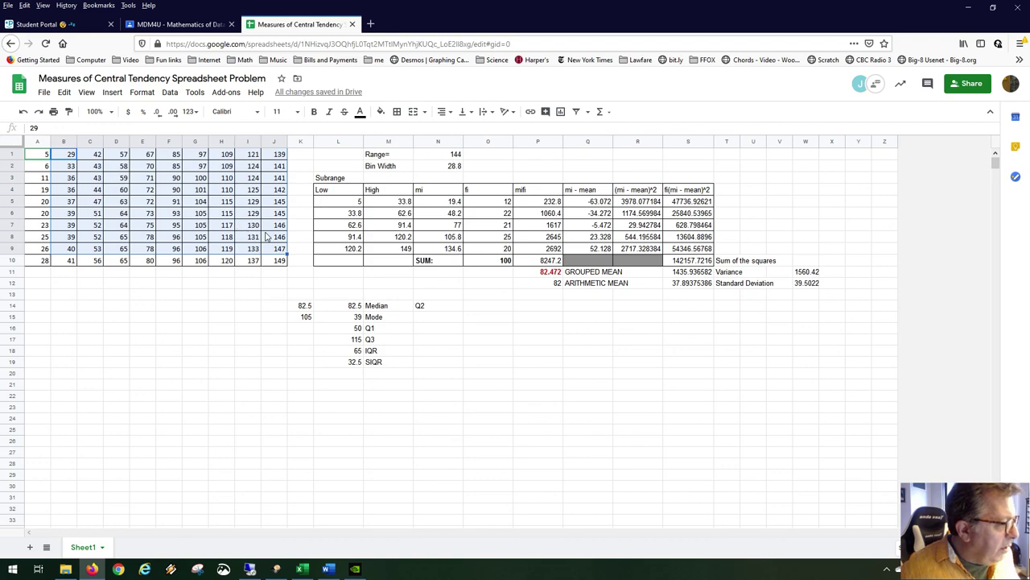
pyautogui.click(385, 238)
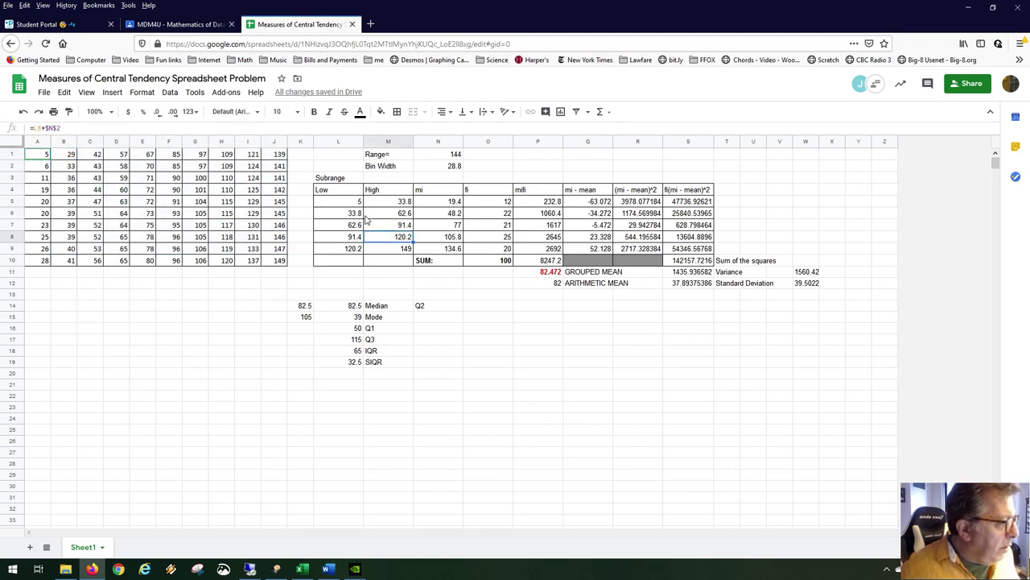